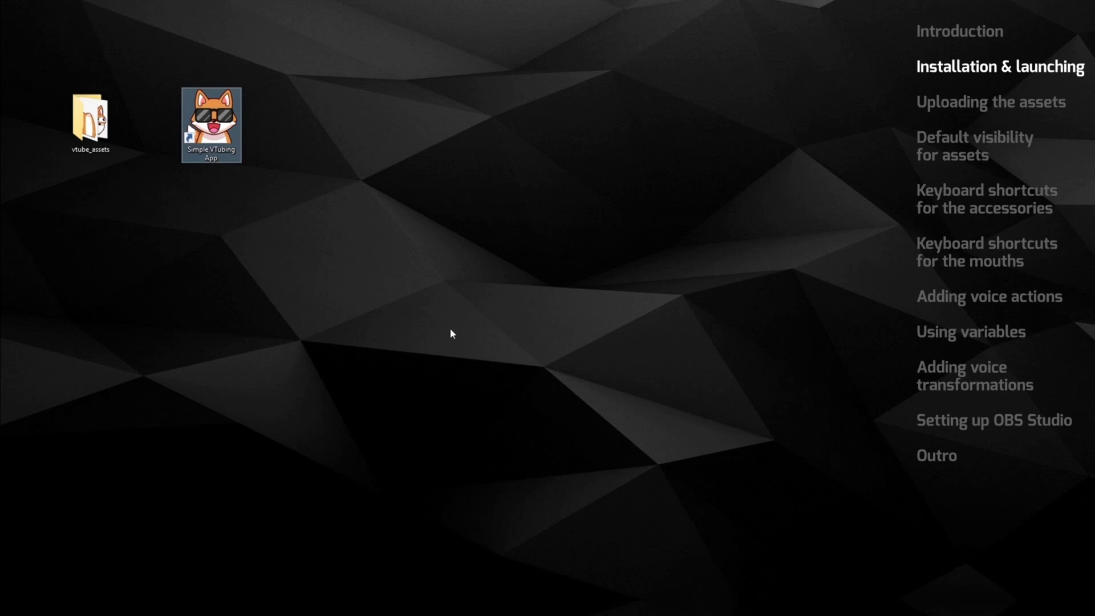
Step: Launch the Simple VTubing App from the desktop and shrink its window, keeping it clear of the vtube_assets folder
left_click(388, 283)
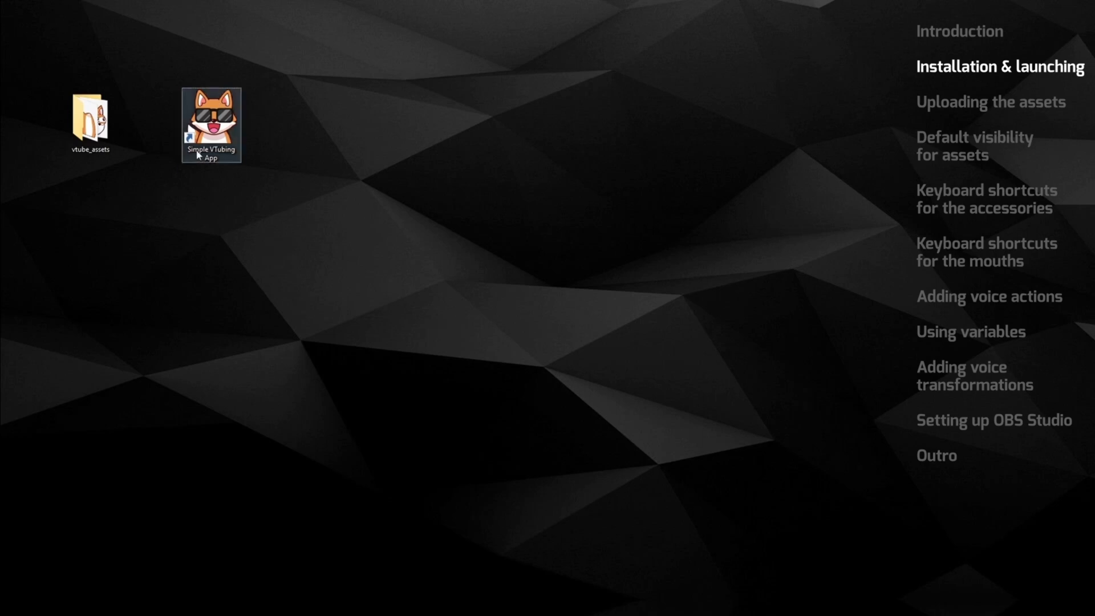
double_click(217, 119)
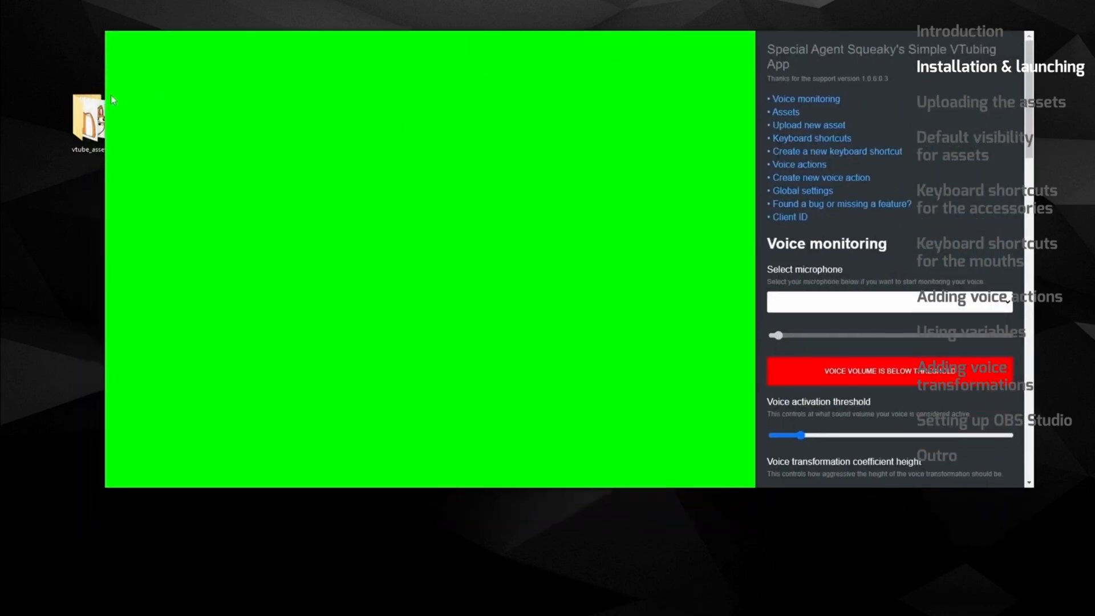
left_click_drag(107, 94, 145, 91)
left_click_drag(221, 46, 206, 36)
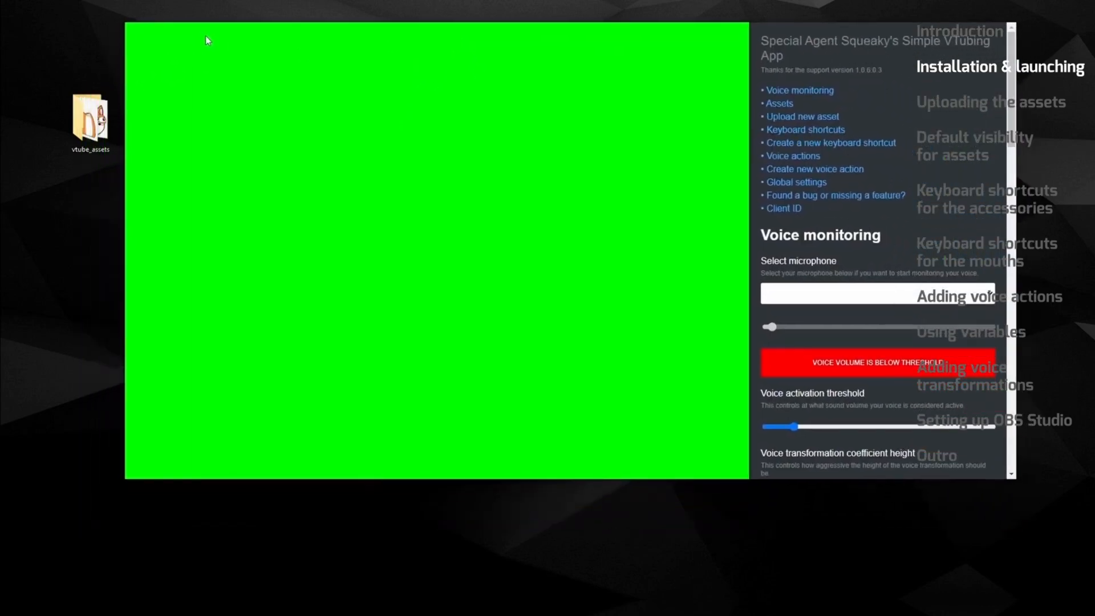
left_click(529, 191)
left_click_drag(1016, 138, 901, 146)
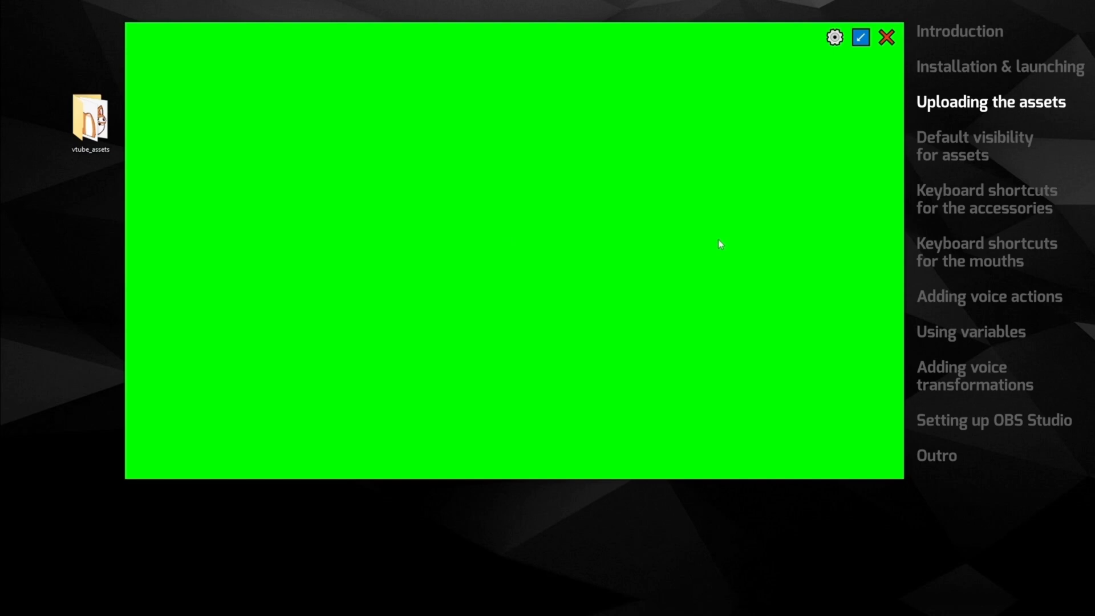
Step: Open the app settings at the new asset upload section and review the image files in the vtube_assets folder
left_click(837, 38)
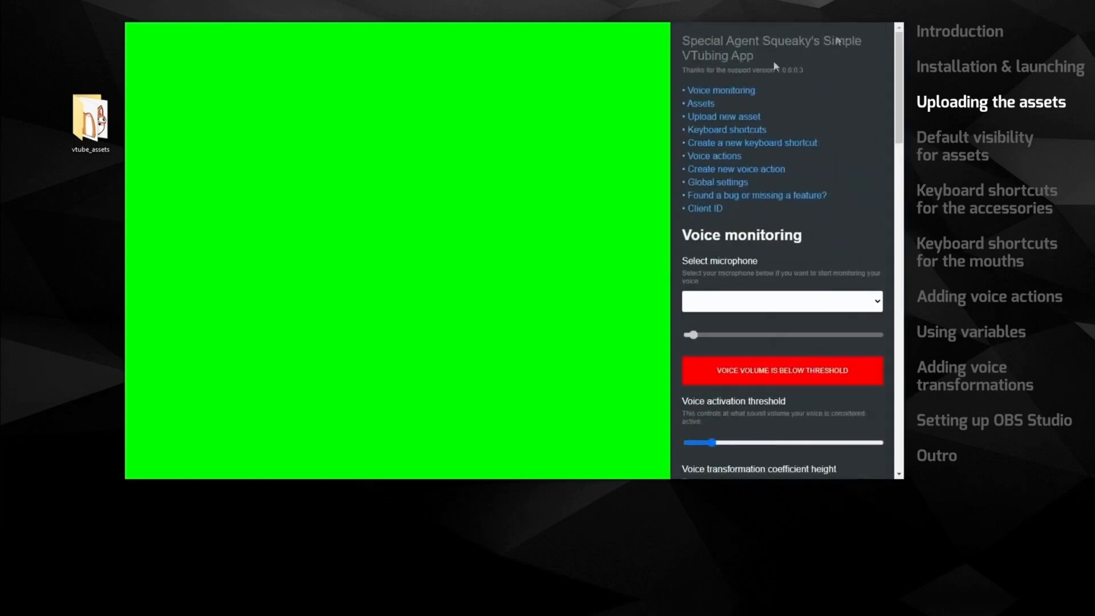
left_click(741, 117)
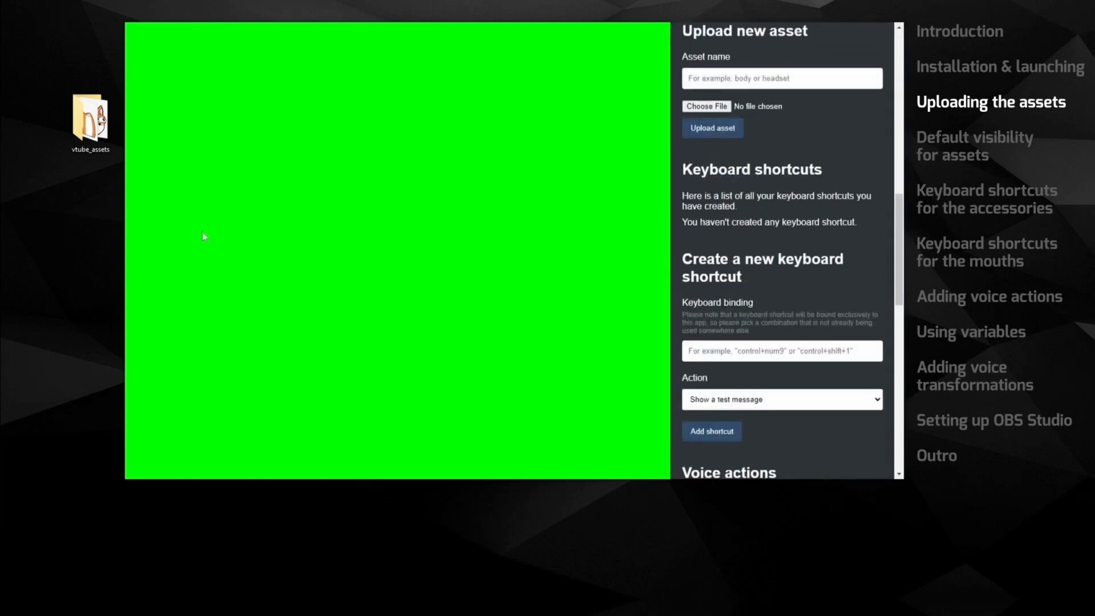
double_click(90, 120)
left_click_drag(402, 180, 435, 91)
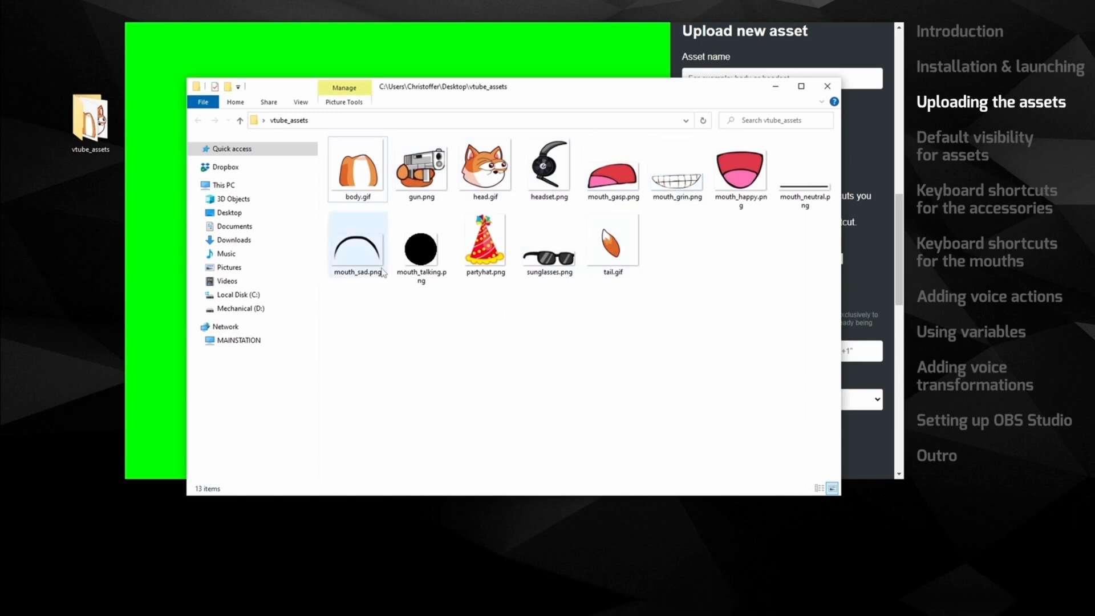
left_click(776, 86)
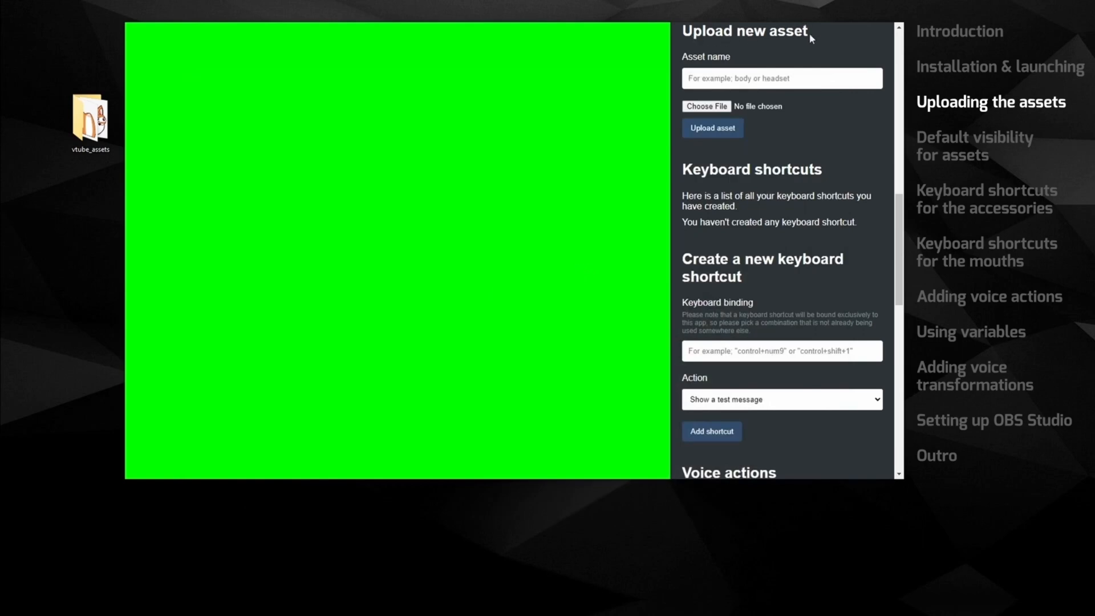
Step: Upload body.gif as a new asset named "main body"
left_click(728, 106)
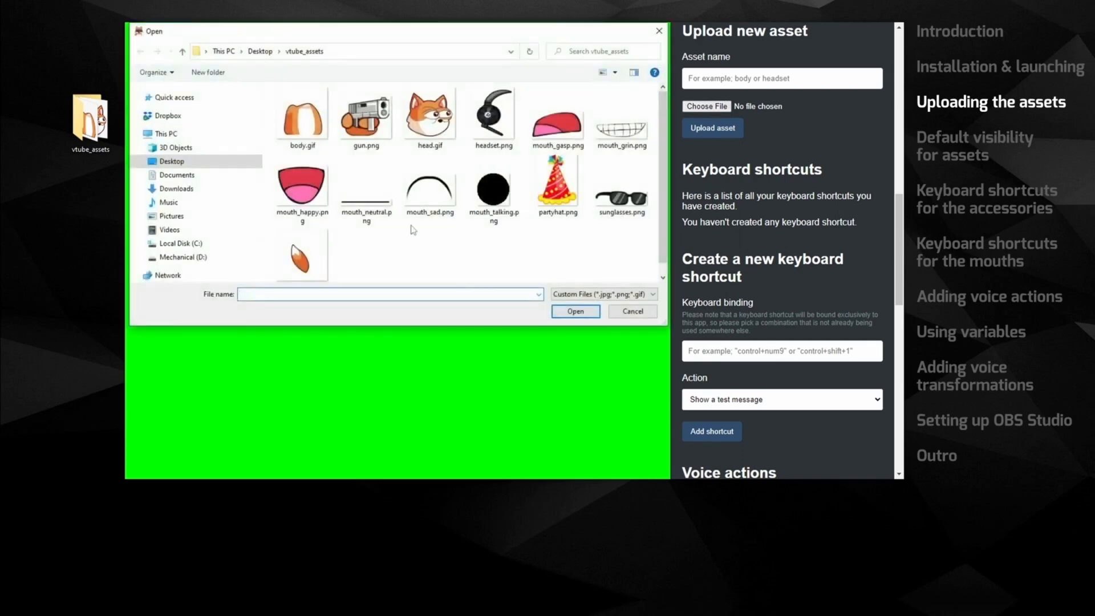
double_click(313, 123)
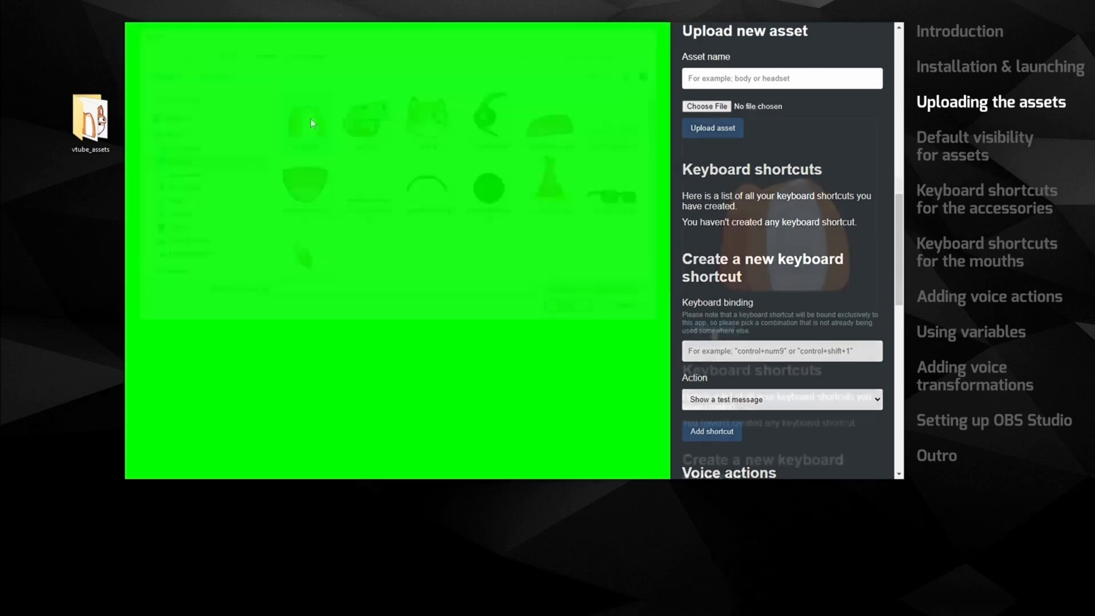
left_click(704, 87)
type("main body")
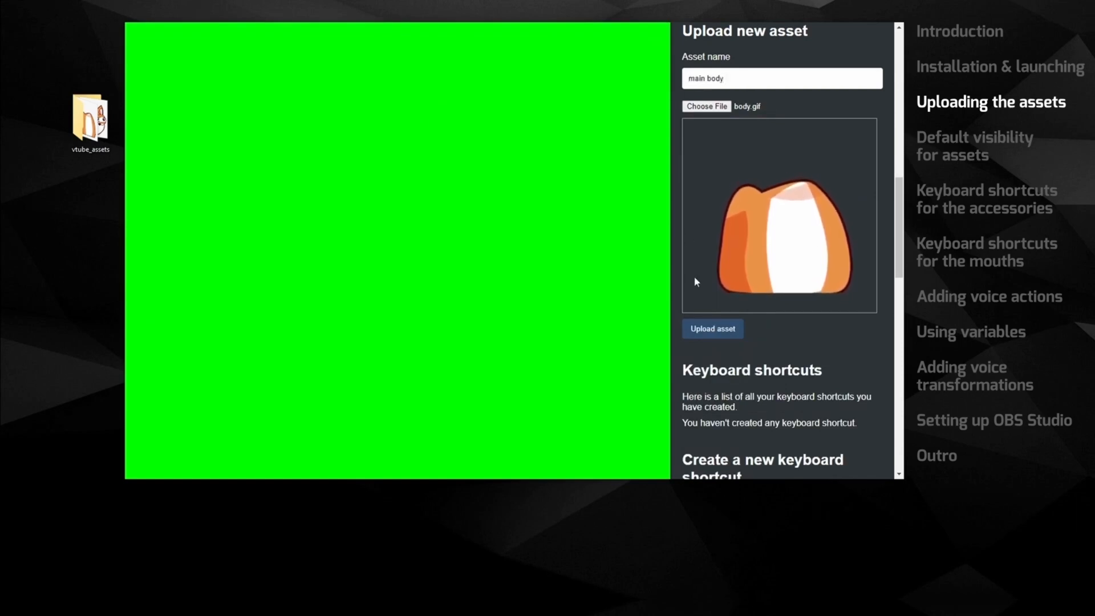
key("Return")
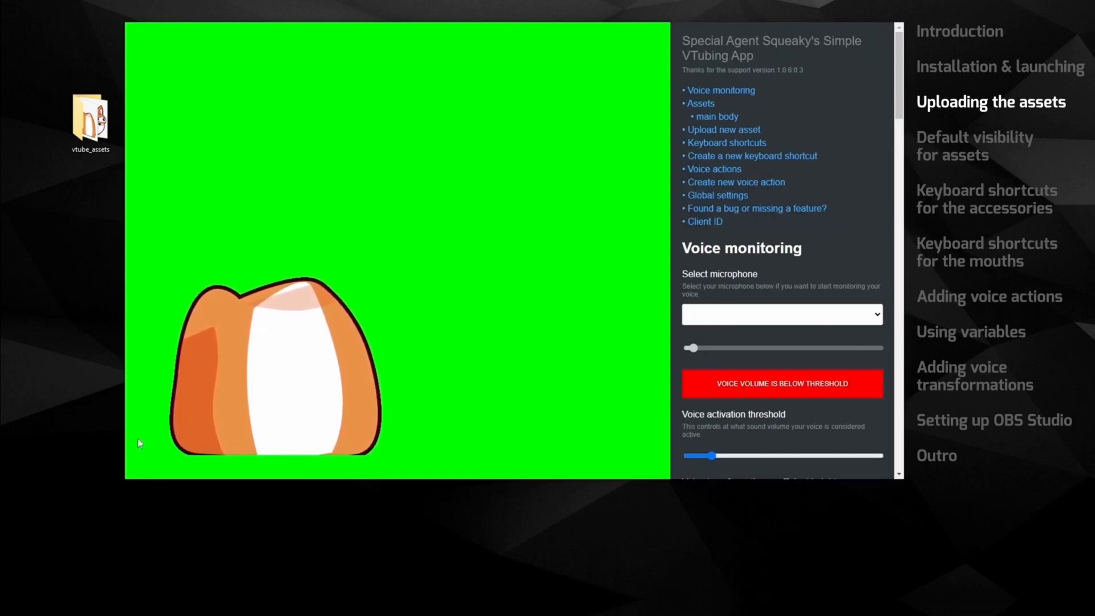
Step: Shift the main body asset slightly left and down past the canvas's lower edge, and reduce its width and height
left_click(715, 117)
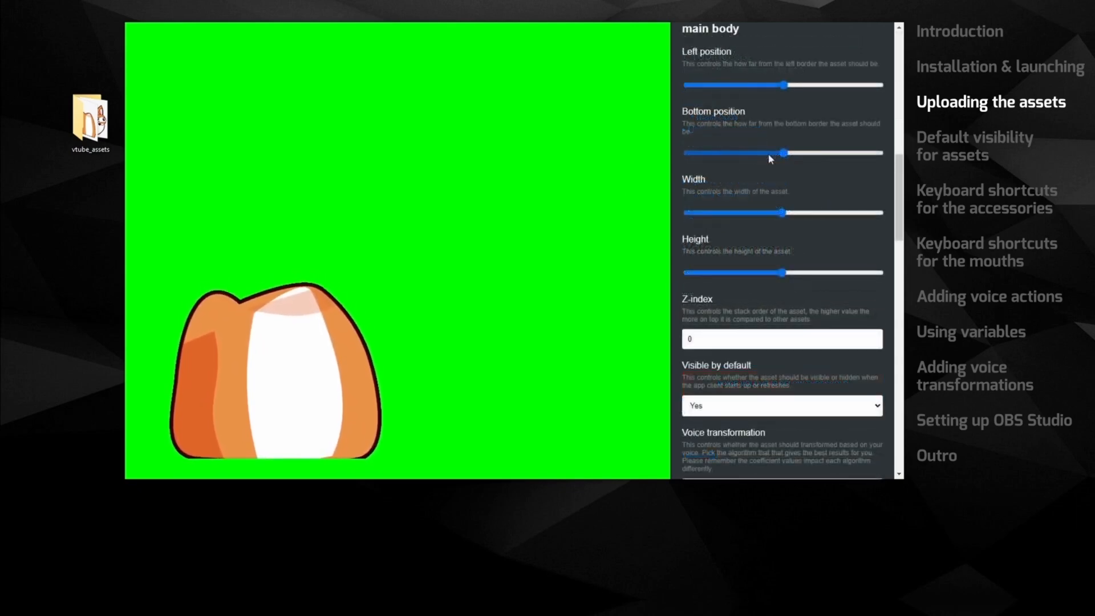
mouse_move(782, 156)
left_mouse_down()
mouse_move(800, 154)
mouse_move(773, 153)
mouse_move(788, 153)
left_mouse_up()
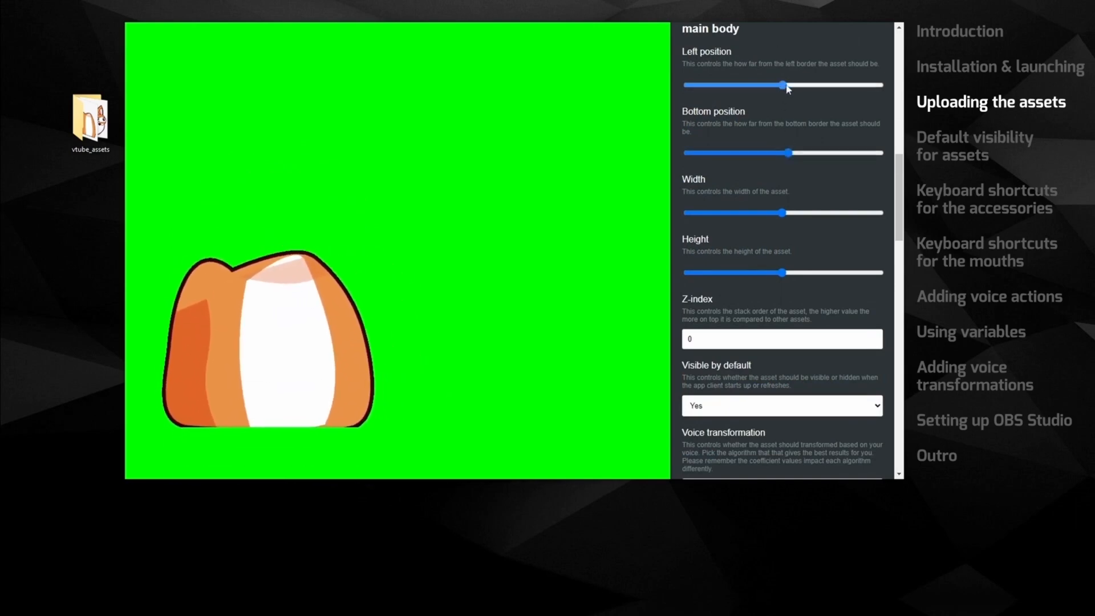
left_click_drag(790, 154, 778, 155)
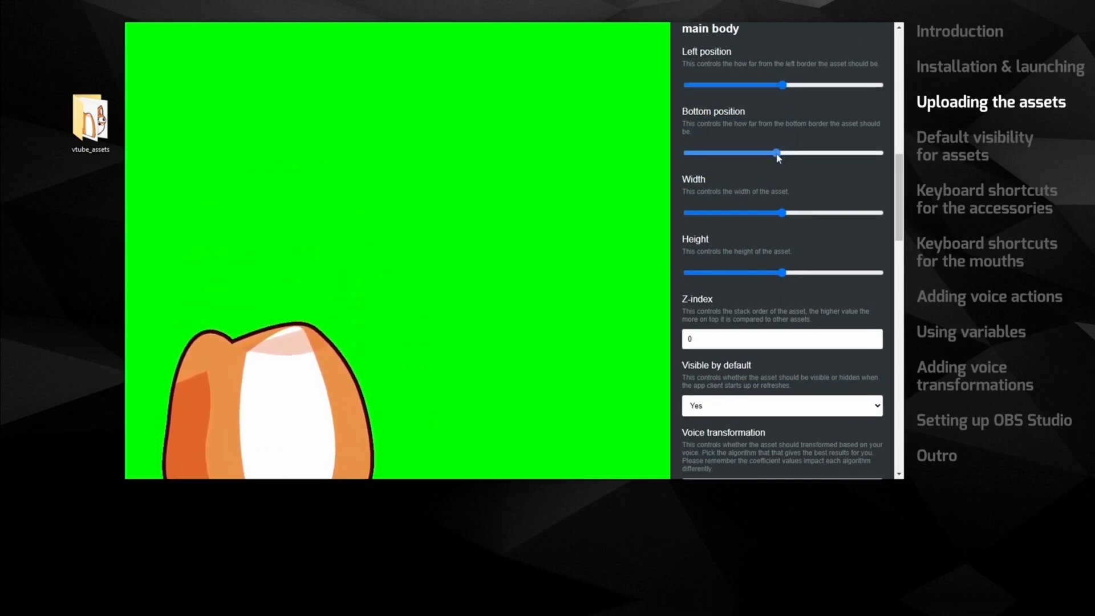
left_click_drag(783, 212, 770, 214)
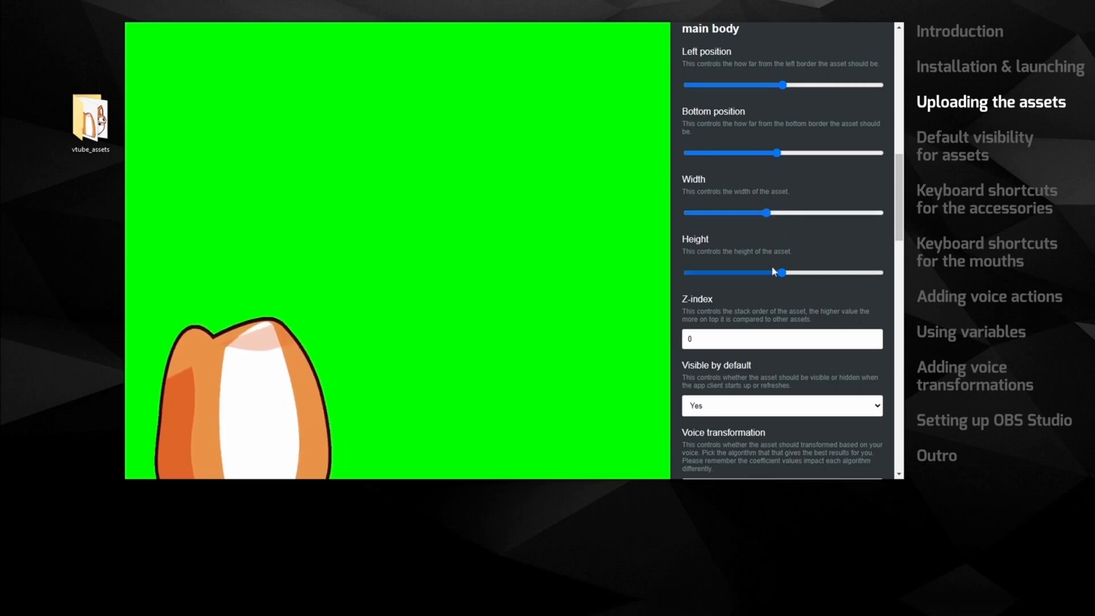
left_click_drag(772, 274, 777, 275)
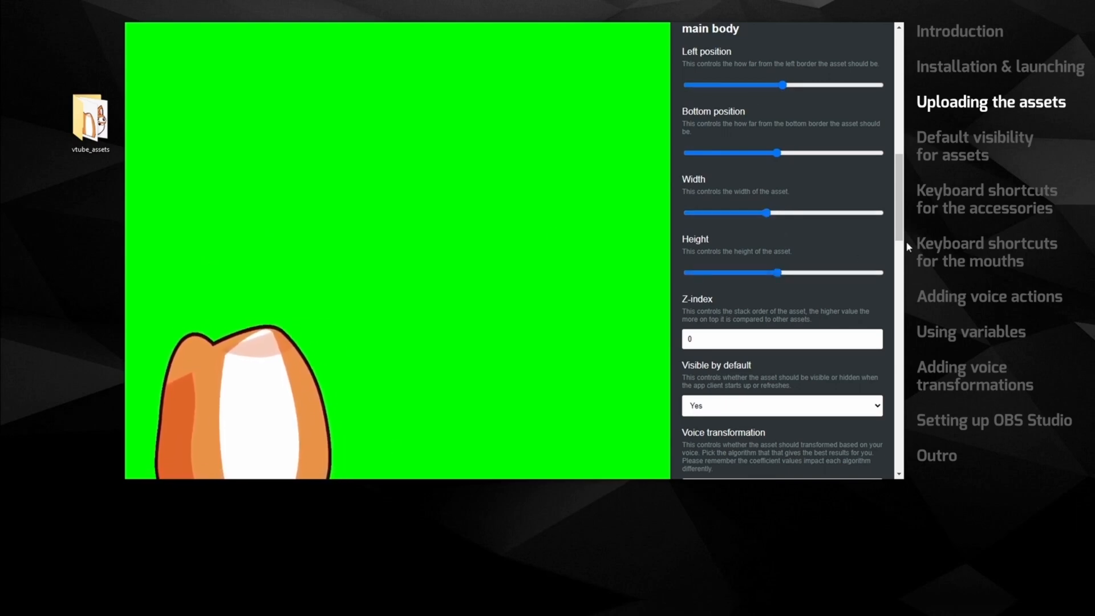
Step: Upload tail.gif as a new asset named "main tail"
scroll(854, 136, "up", 10)
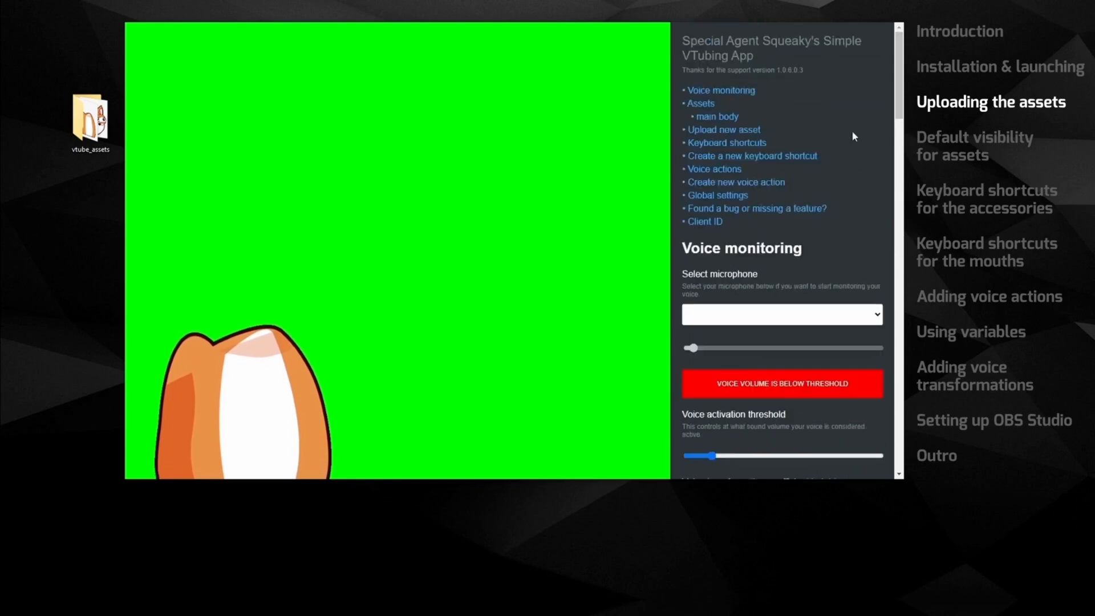
scroll(714, 137, "down", 8)
scroll(714, 137, "down", 5)
left_click(710, 131)
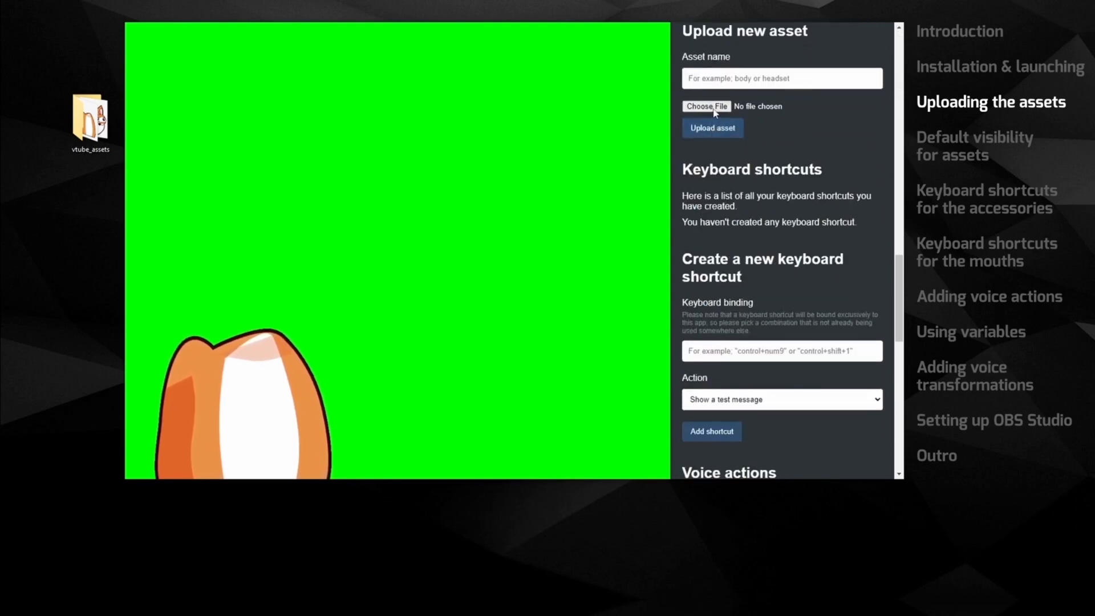
double_click(302, 258)
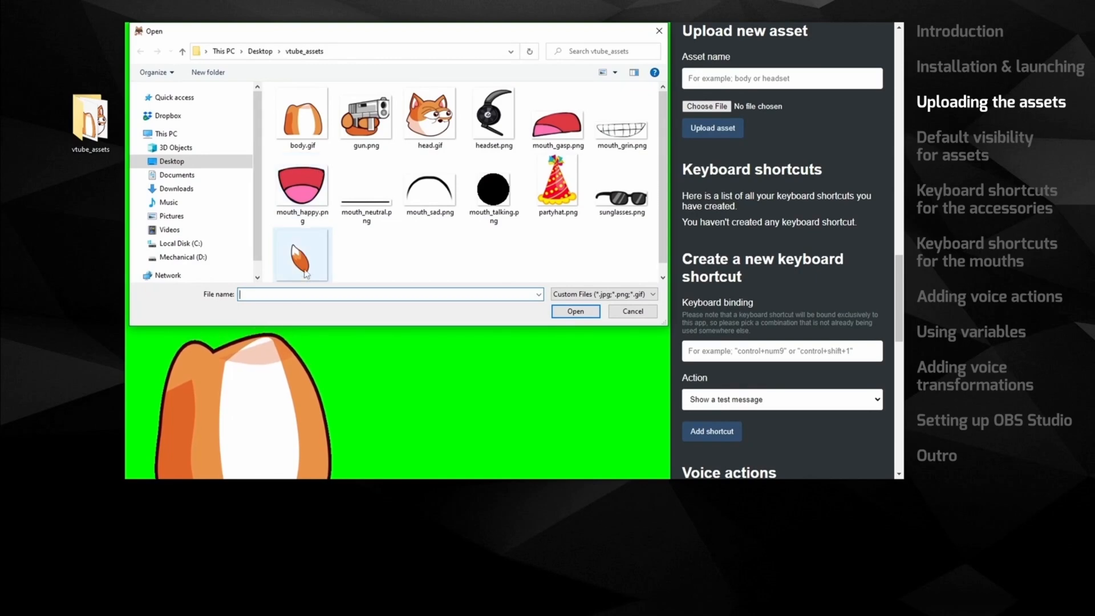
left_click(721, 79)
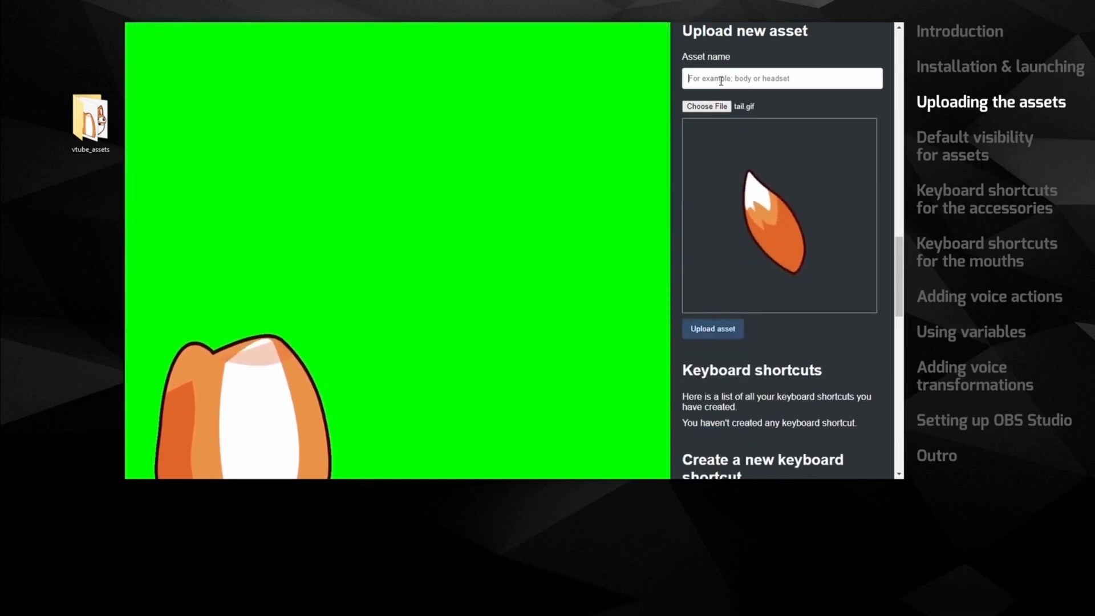
type("main tail")
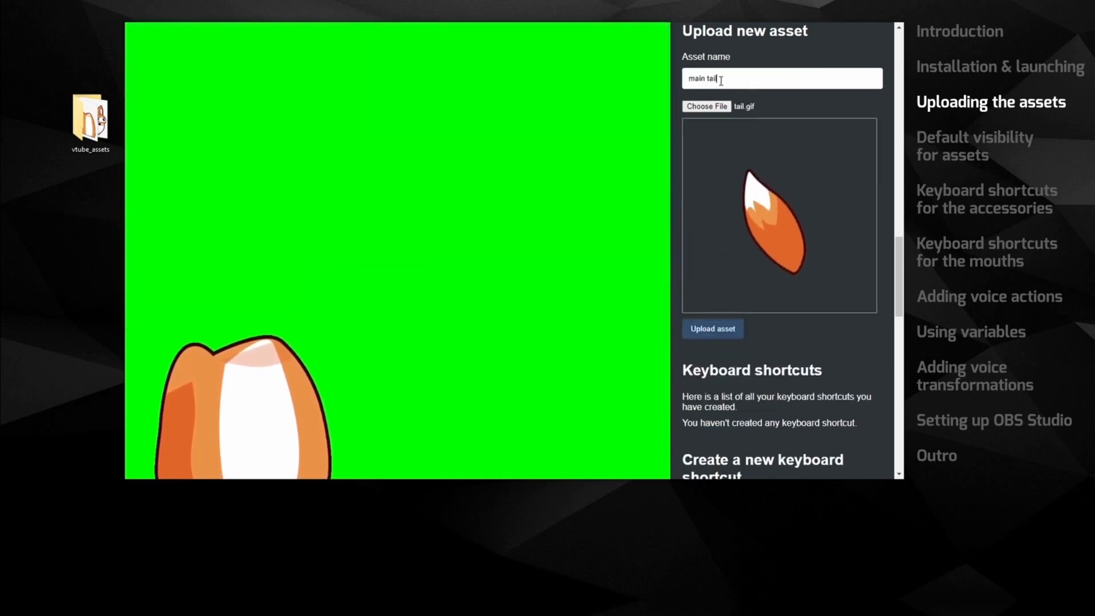
left_click(728, 329)
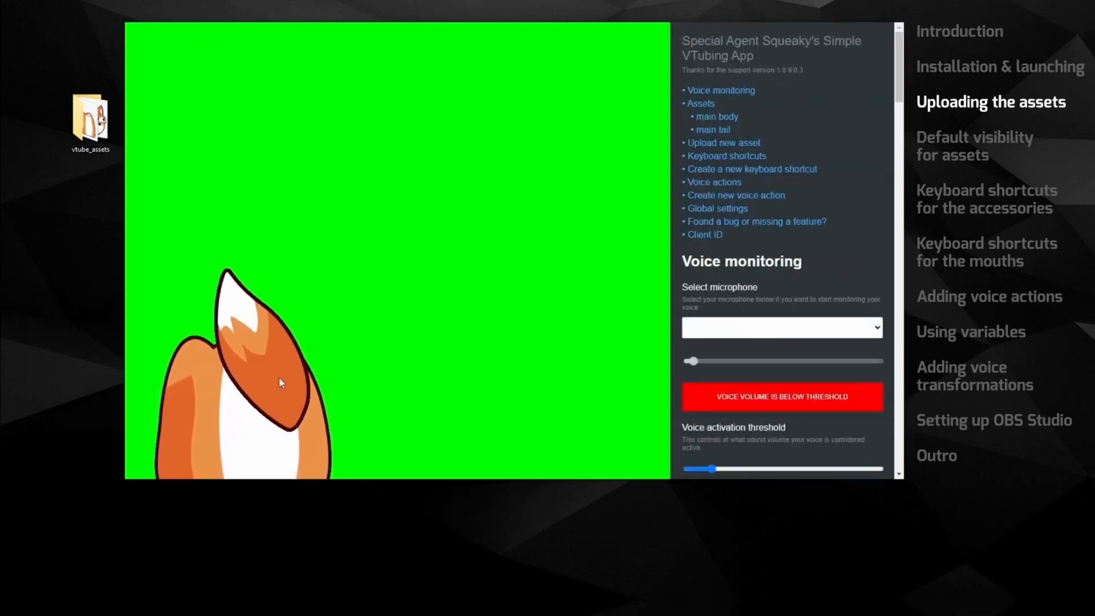
Step: Move the main tail asset left and down so it sits at the left side of the fox's body
left_click(715, 131)
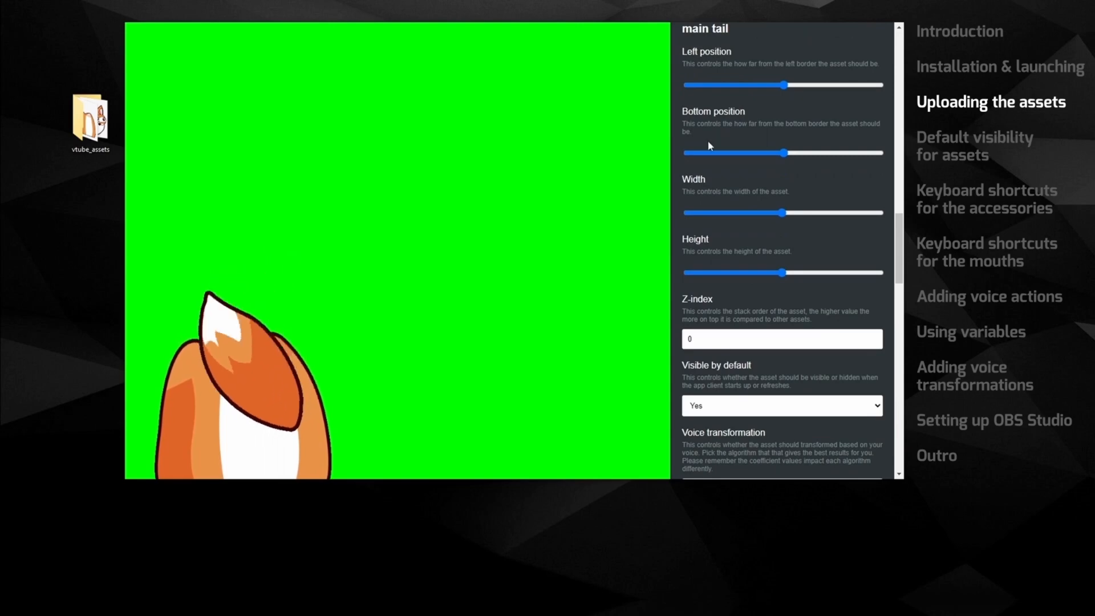
left_click_drag(783, 85, 770, 85)
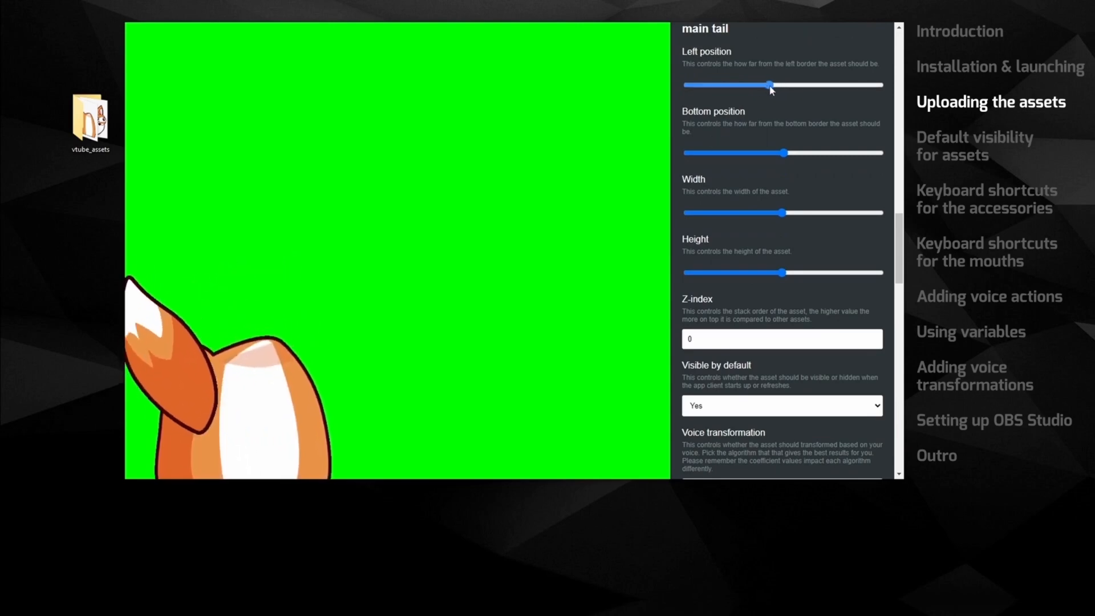
left_click(773, 153)
left_click_drag(772, 153, 773, 154)
left_click_drag(770, 85, 772, 83)
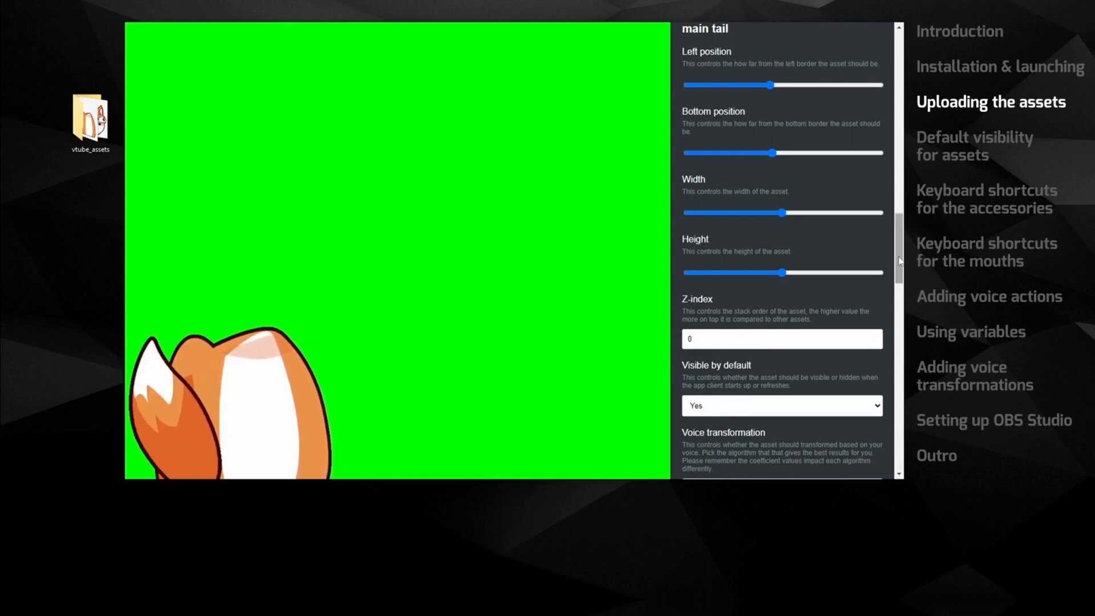
Step: Set the main body's Z-index to 1 to place it in front of the tail, and shift the body right
left_click_drag(900, 261, 905, 195)
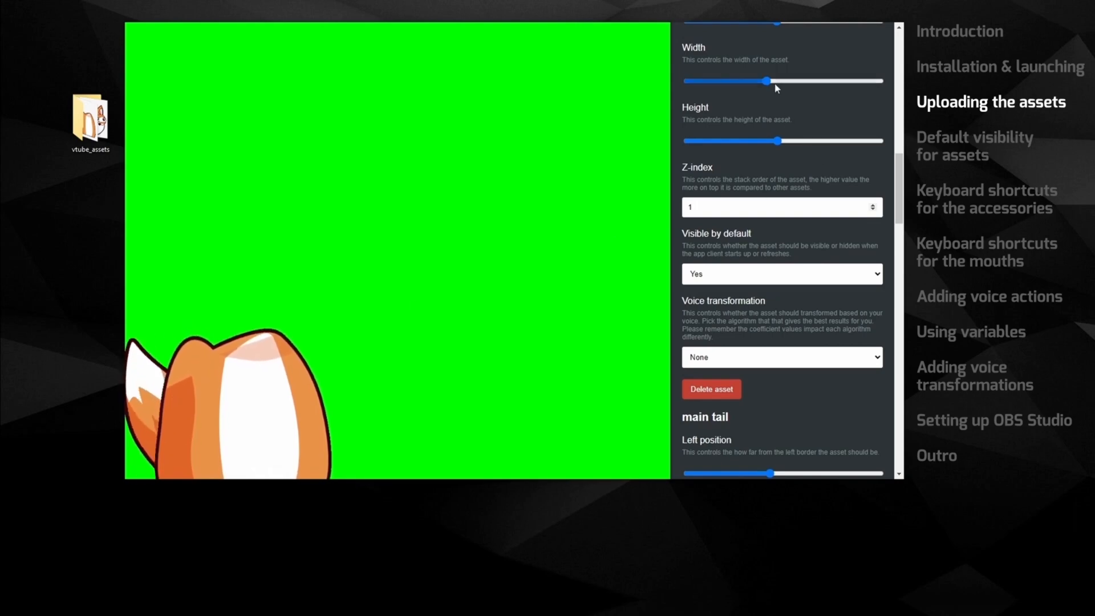
left_click_drag(901, 231, 900, 198)
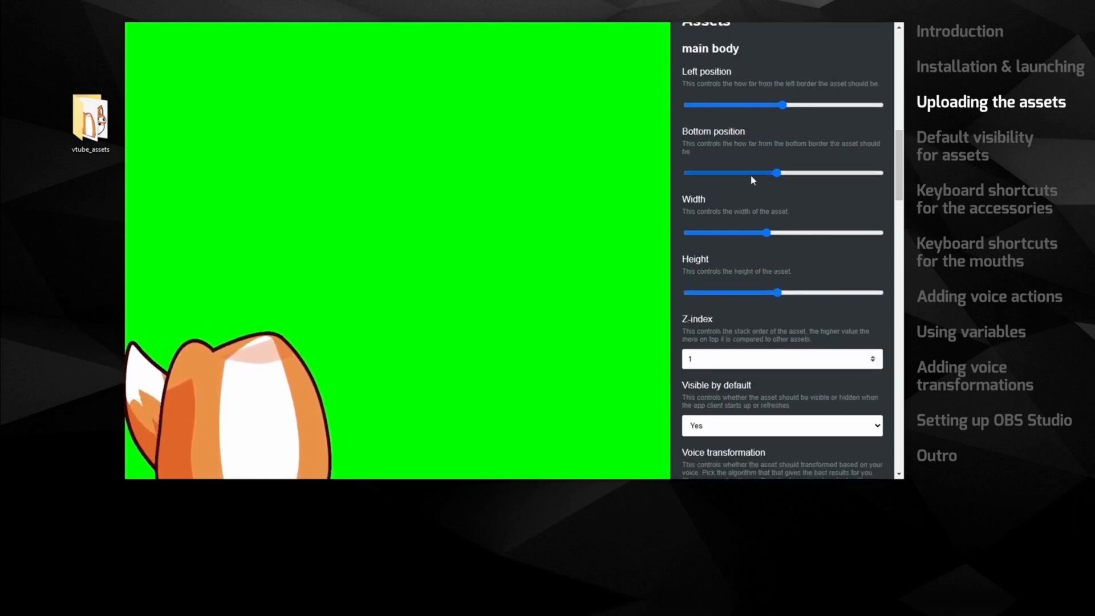
left_click(785, 106)
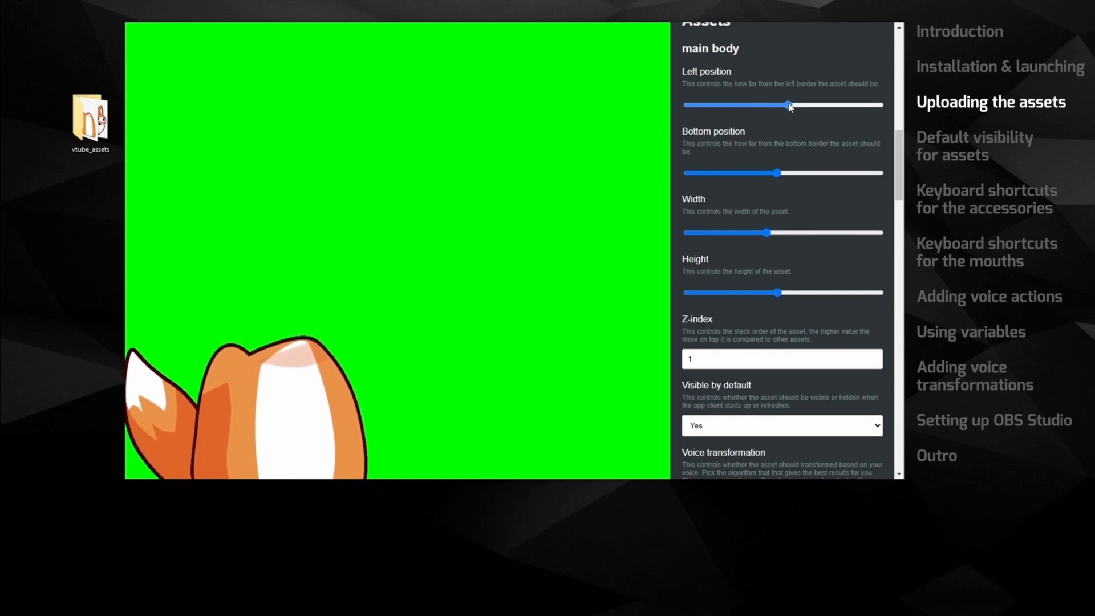
Step: Upload headset.png as the asset "extra headset" and mouth_grin.png as "mouth grin"
left_click_drag(901, 183, 900, 77)
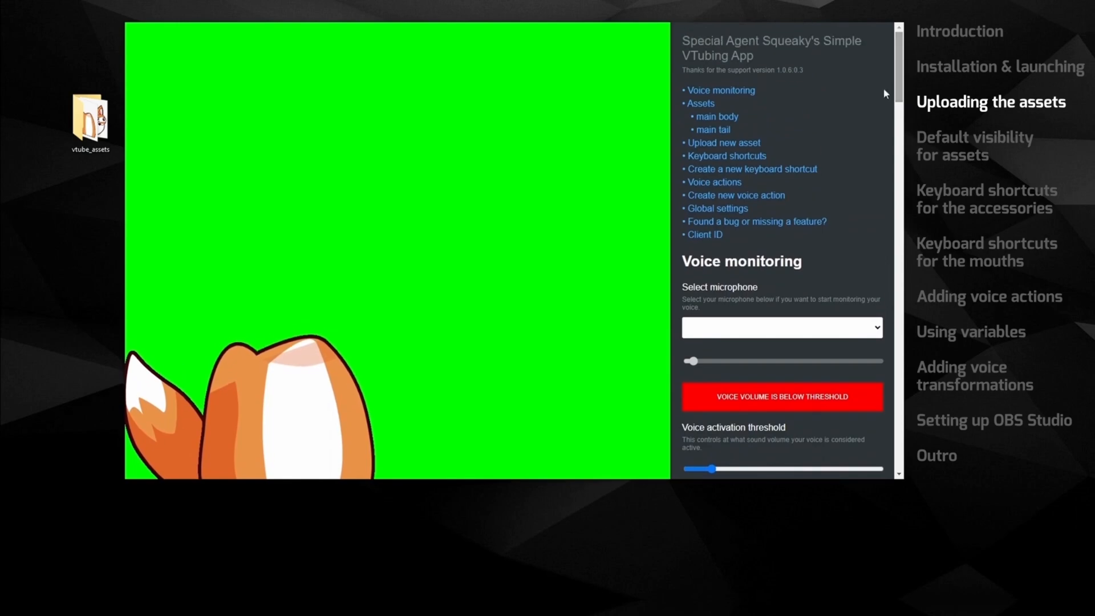
left_click(719, 144)
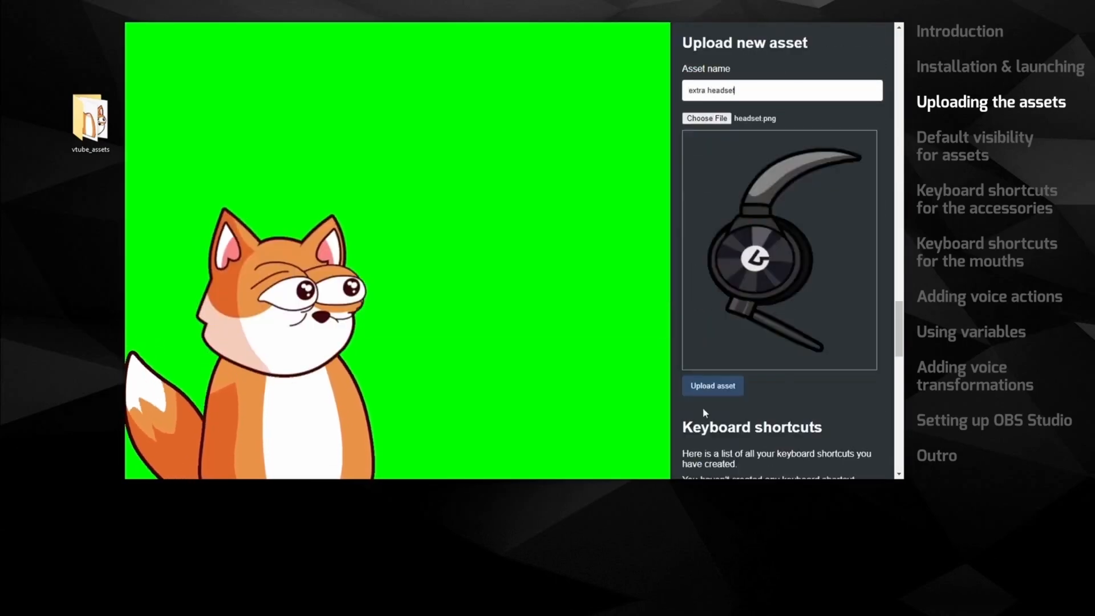
left_click(713, 385)
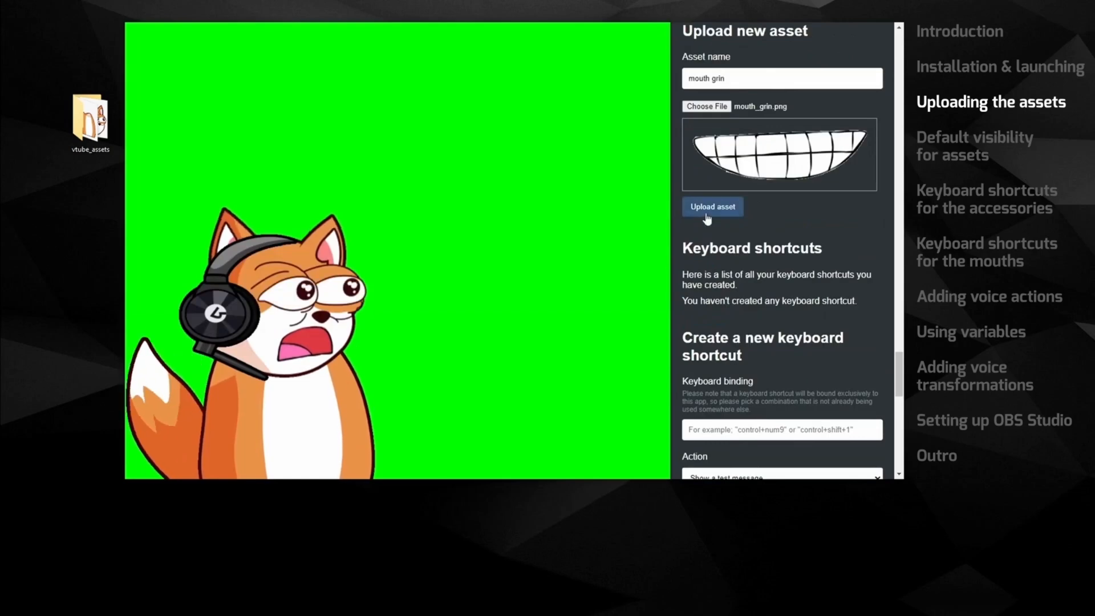
left_click(712, 207)
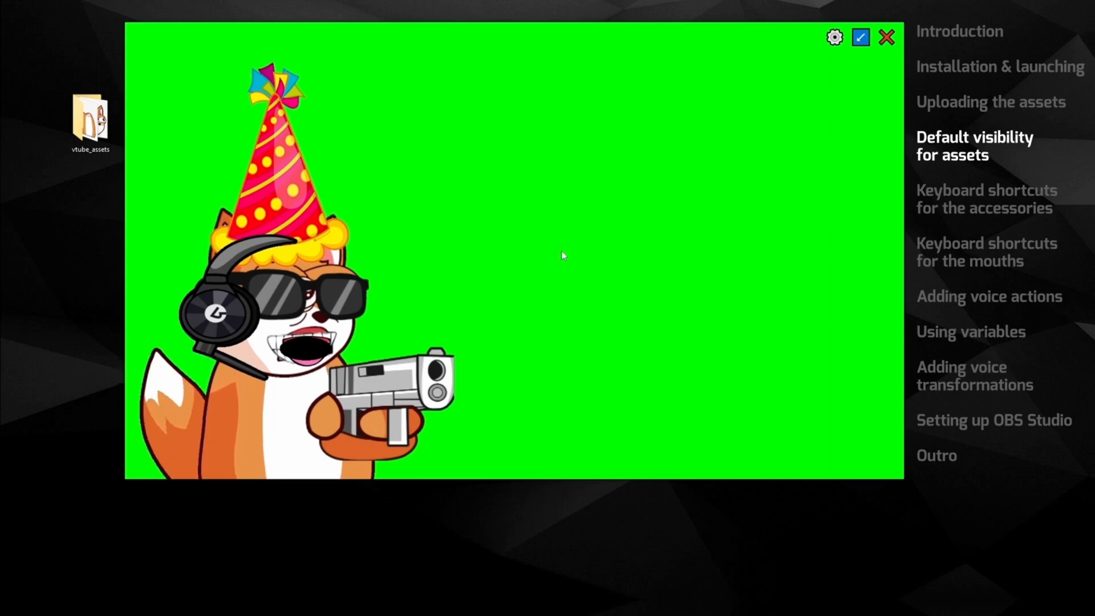
Step: Set the extra gun asset's default visibility to No and reload the app to apply it
left_click(835, 38)
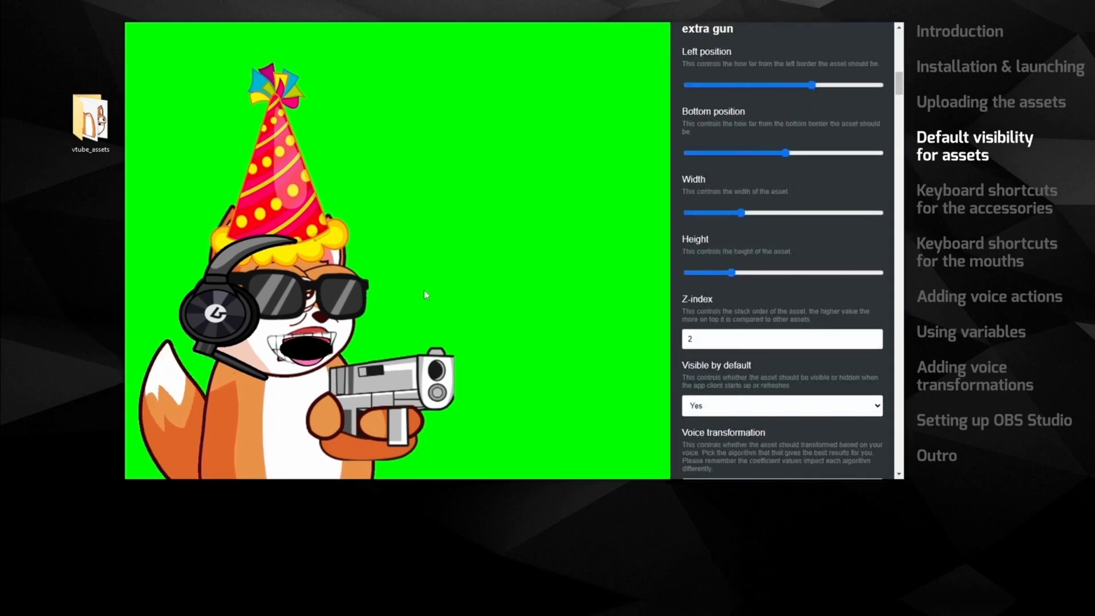
left_click_drag(900, 85, 902, 41)
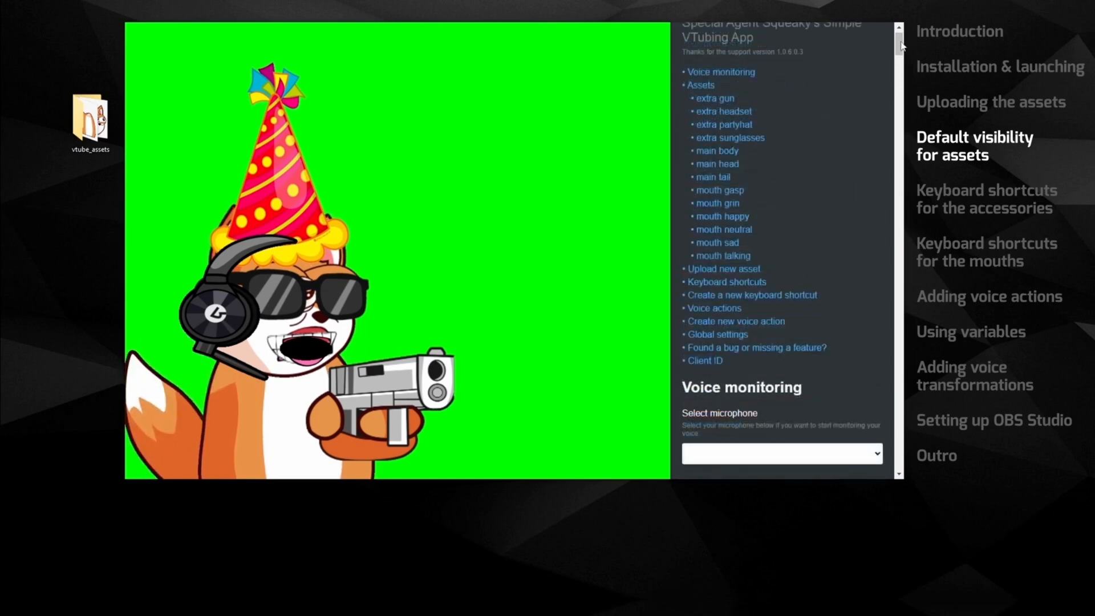
scroll(722, 103, "down", 15)
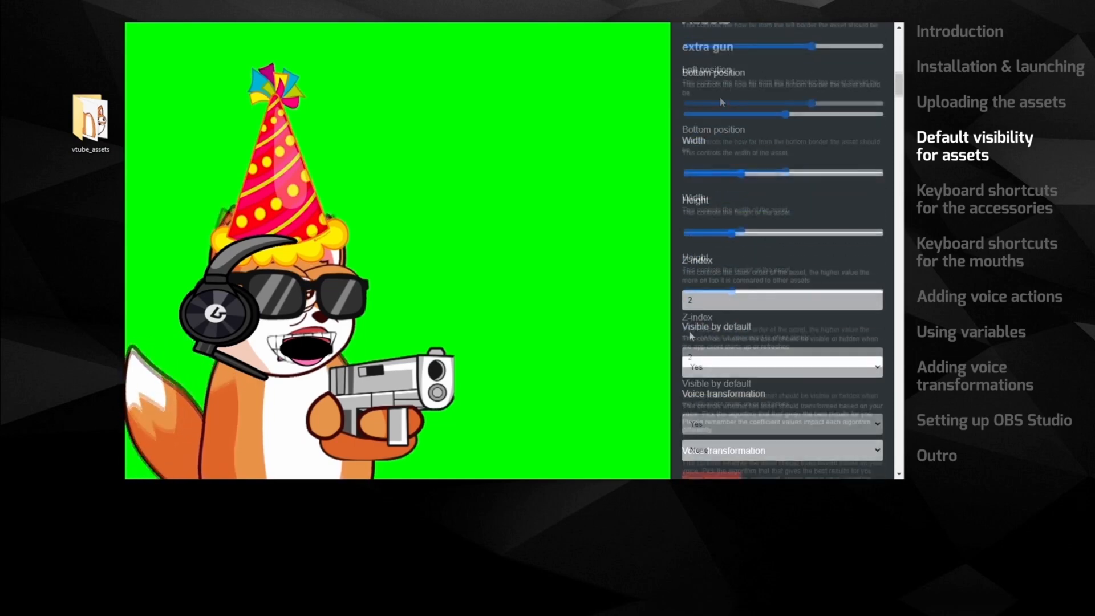
left_click(738, 373)
left_click(718, 391)
key("F5")
Step: Set the extra headset asset's default visibility to No and reload the app
left_click(859, 36)
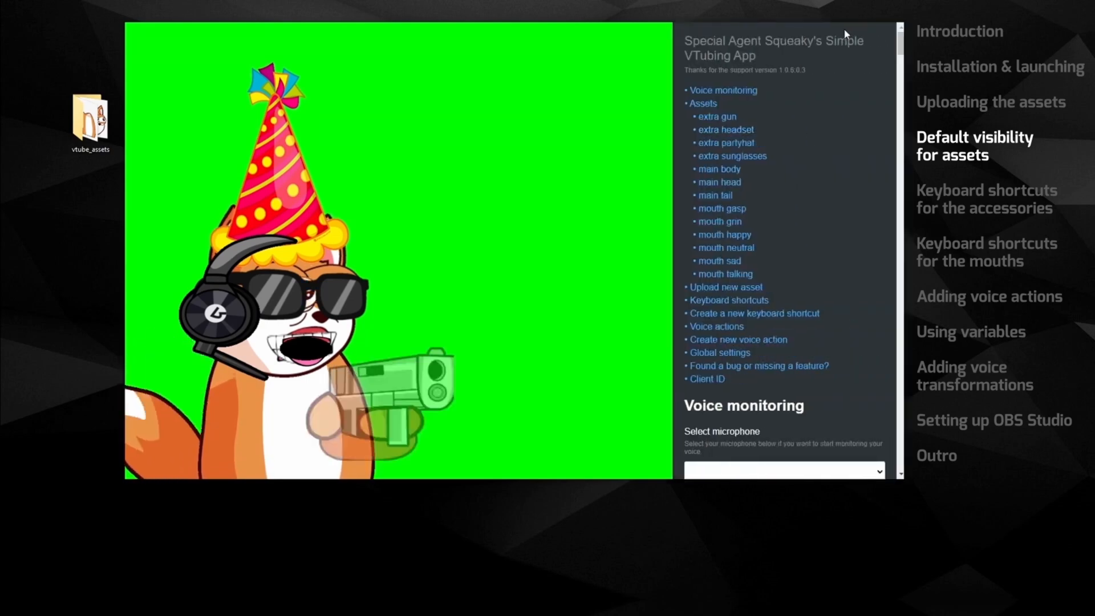
left_click(728, 133)
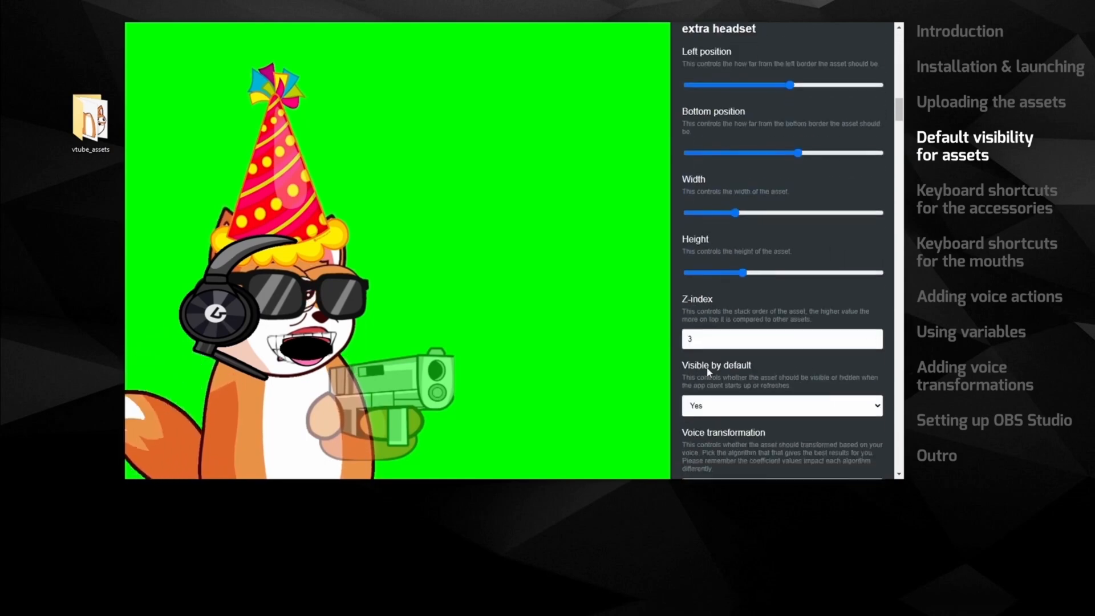
left_click(710, 405)
left_click(701, 427)
key("F5")
Step: Set the default visibility of the extra partyhat and extra sunglasses assets to No
left_click(859, 36)
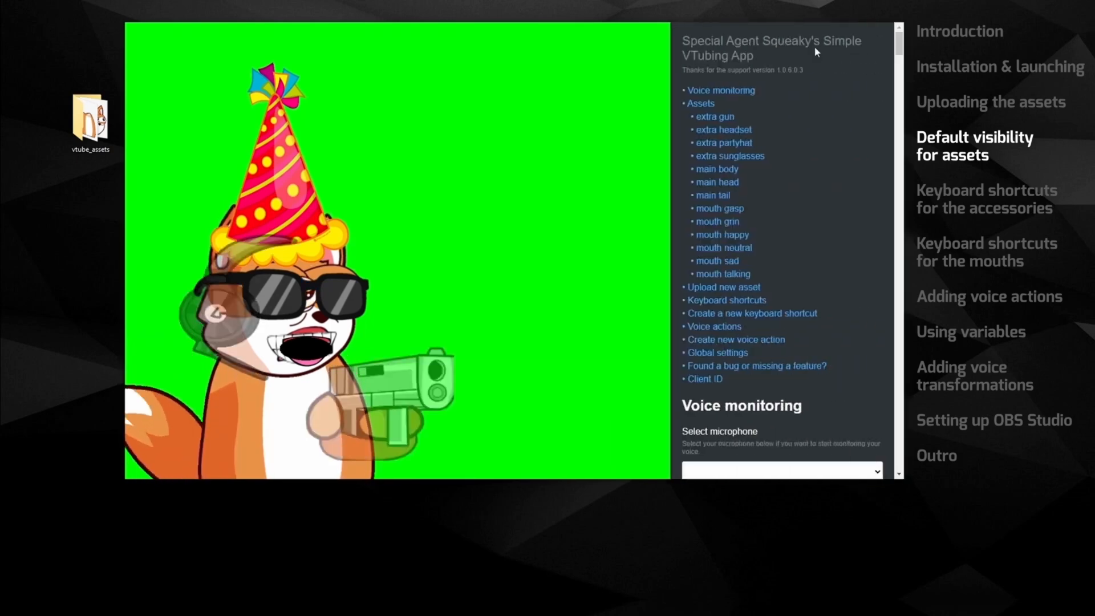
left_click(723, 144)
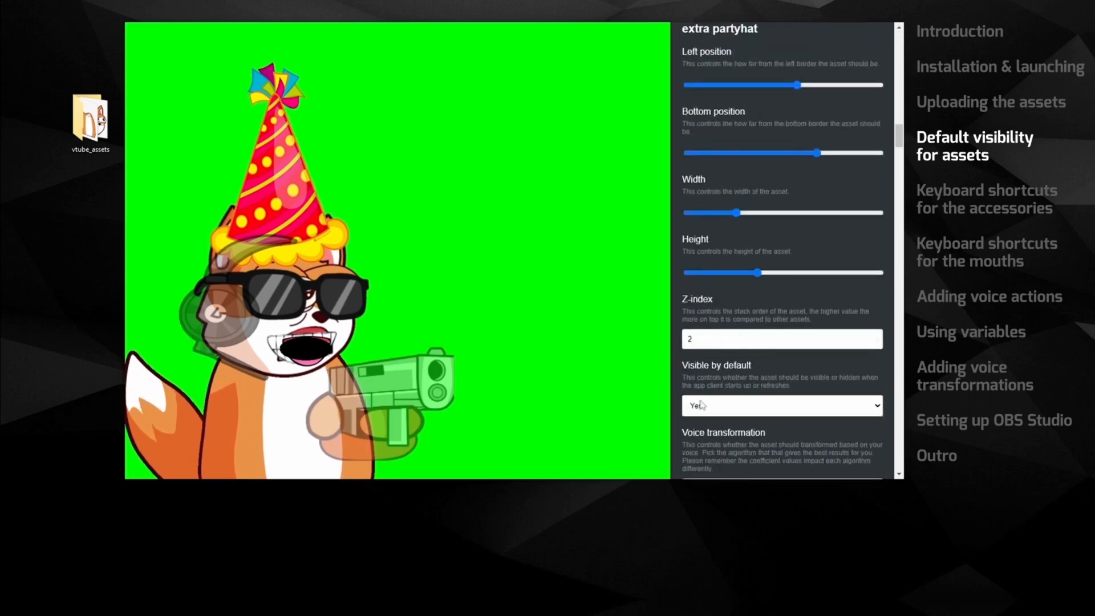
left_click(701, 406)
left_click(706, 429)
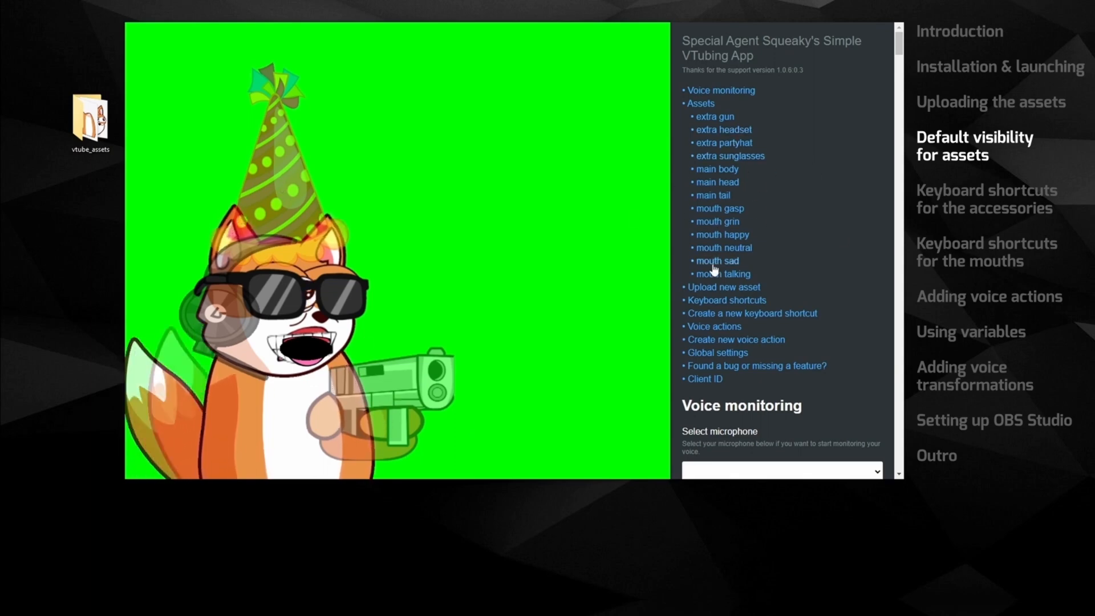
left_click(735, 155)
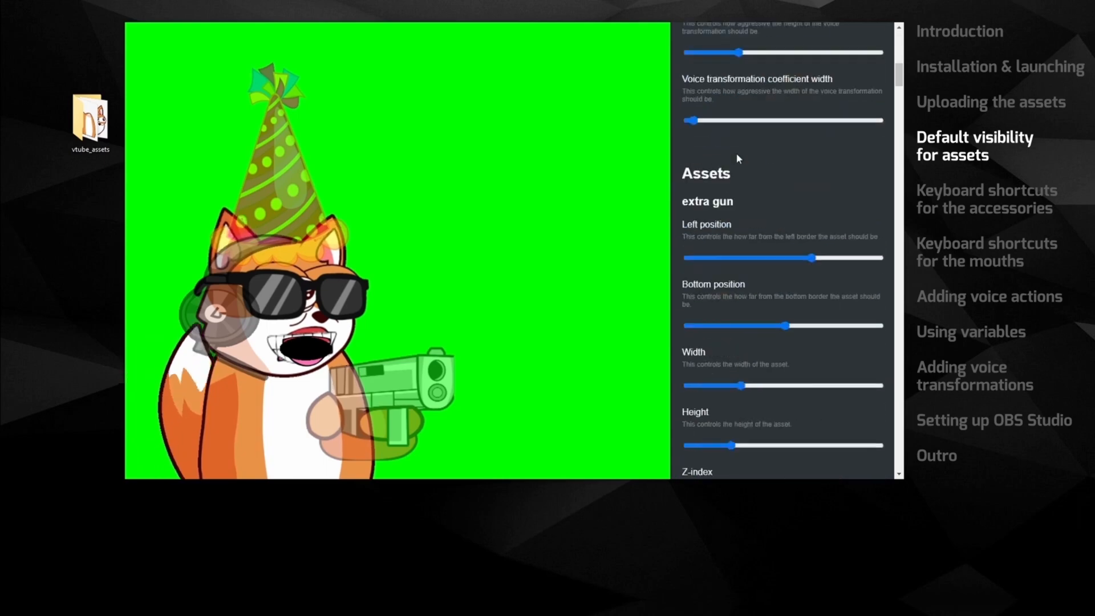
left_click(713, 409)
left_click(695, 432)
key("F5")
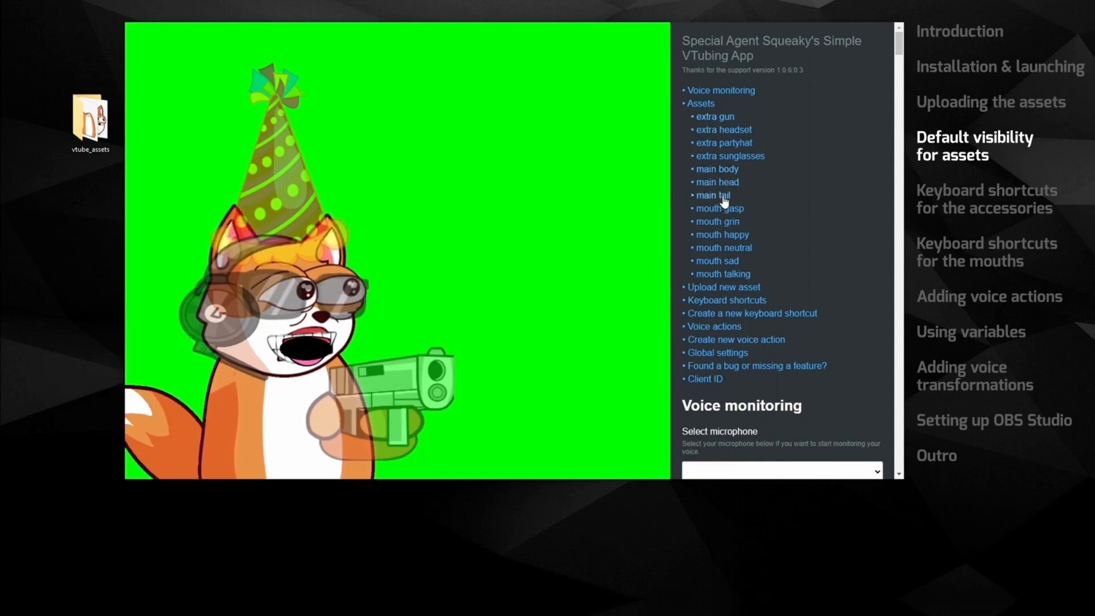
Step: Set the default visibility of the mouth gasp and mouth grin assets to No
scroll(711, 212, "down", 10)
scroll(711, 214, "down", 10)
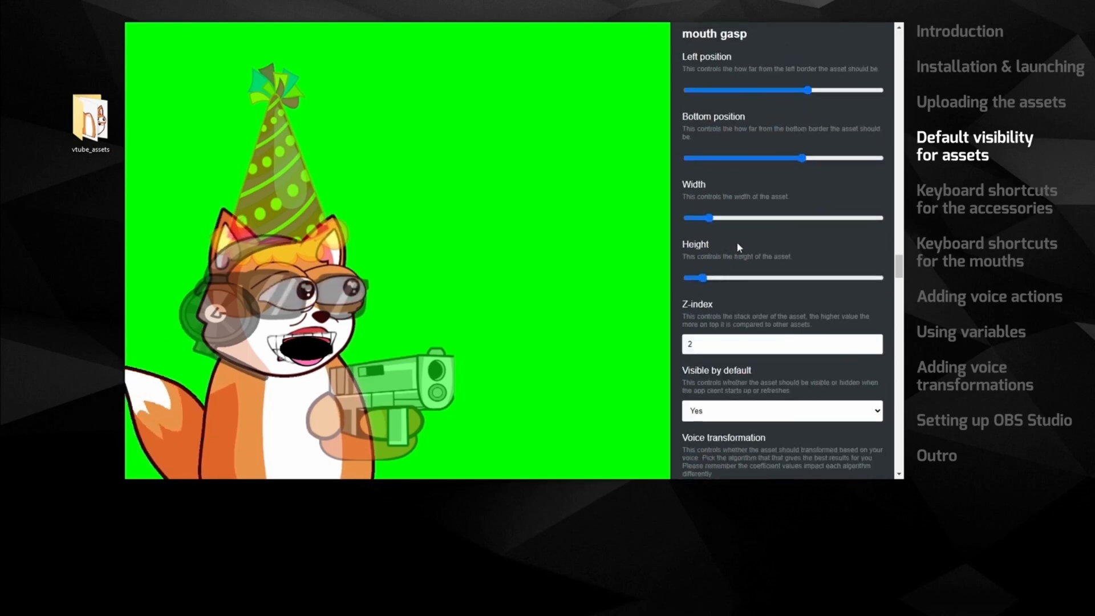
left_click(701, 407)
left_click(702, 432)
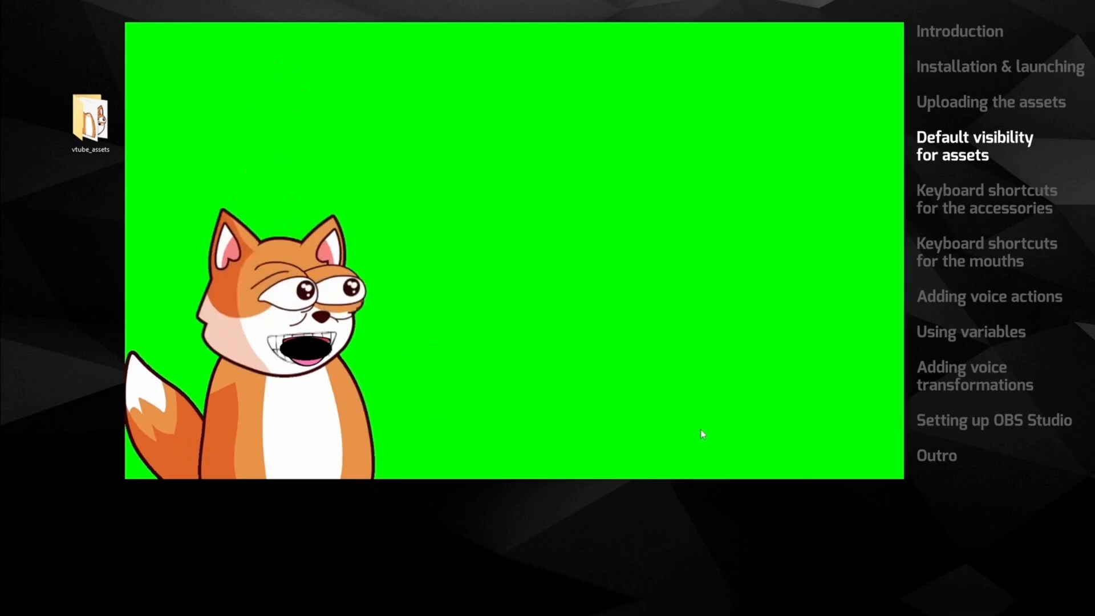
left_click(720, 221)
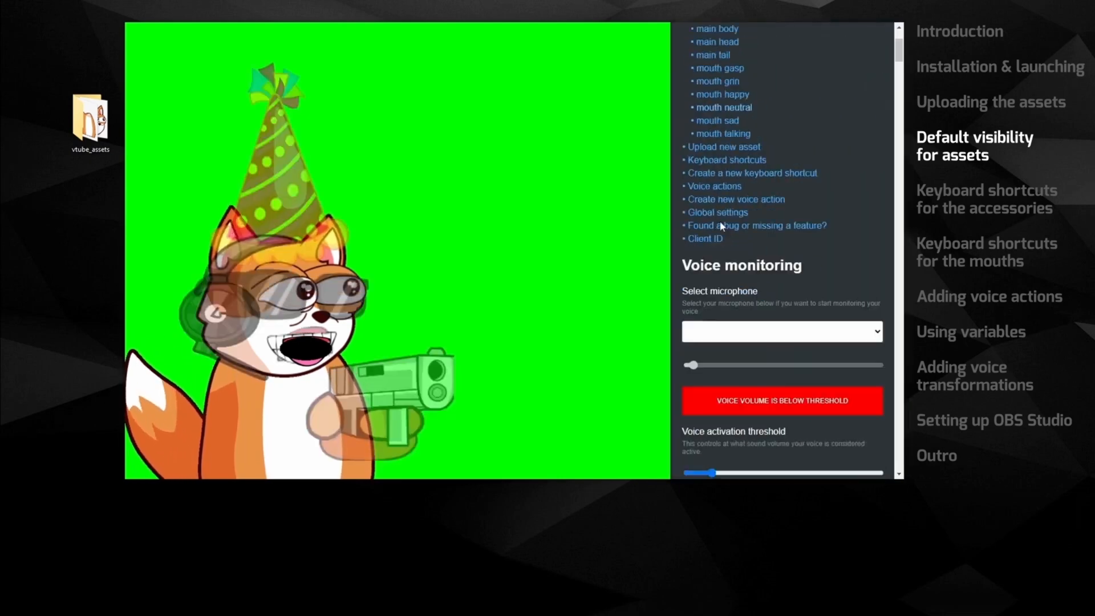
left_click(706, 408)
left_click(703, 435)
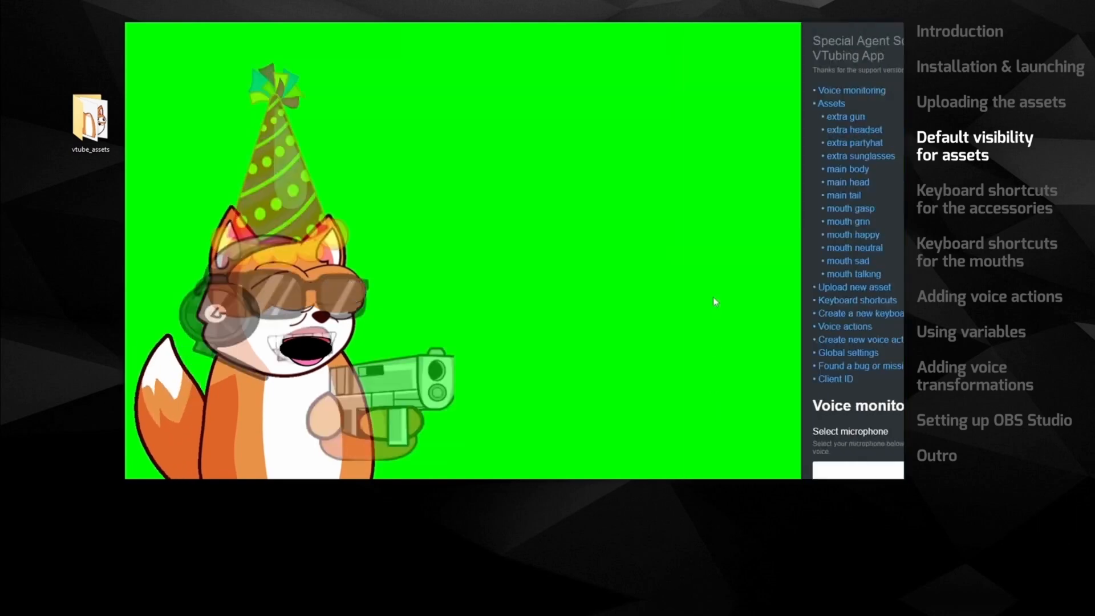
Step: Set the default visibility of the mouth happy and mouth sad assets to No, skipping mouth neutral
left_click(710, 238)
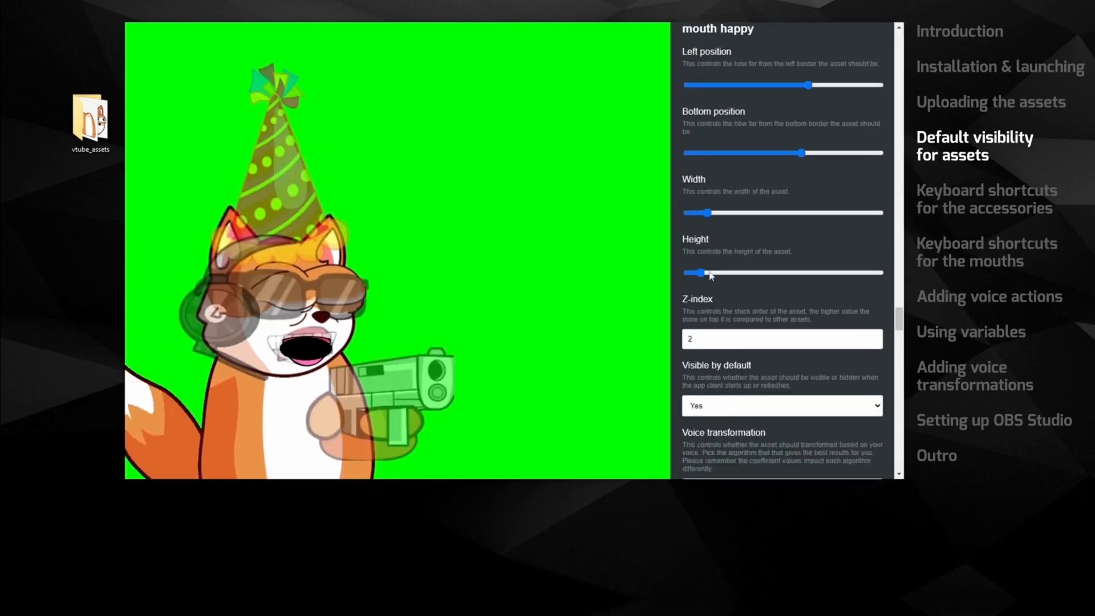
left_click(713, 410)
left_click(699, 435)
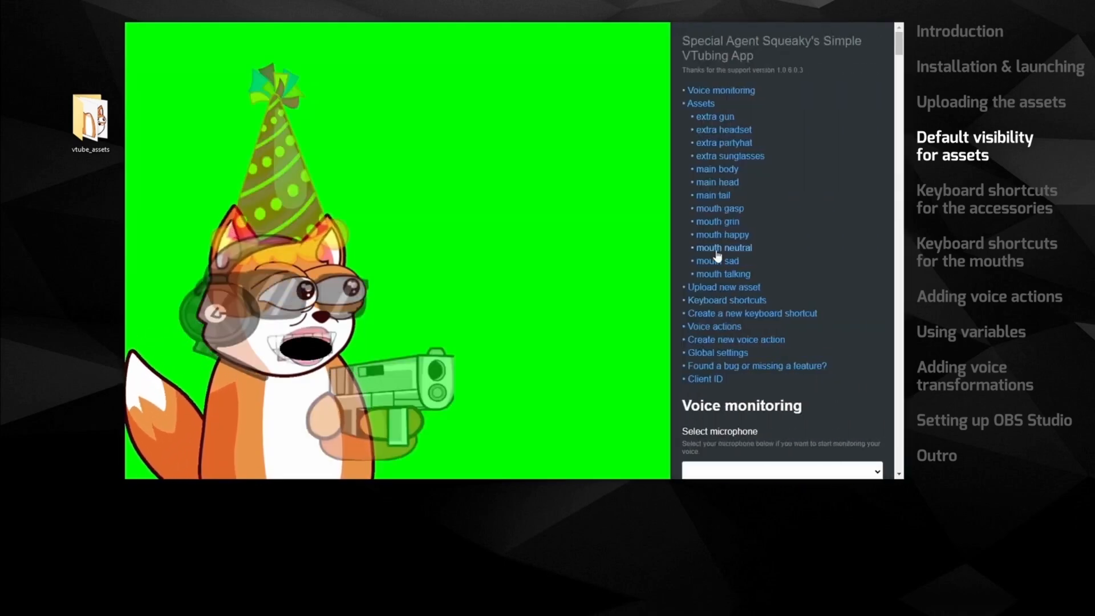
left_click(717, 249)
scroll(758, 299, "down", 10)
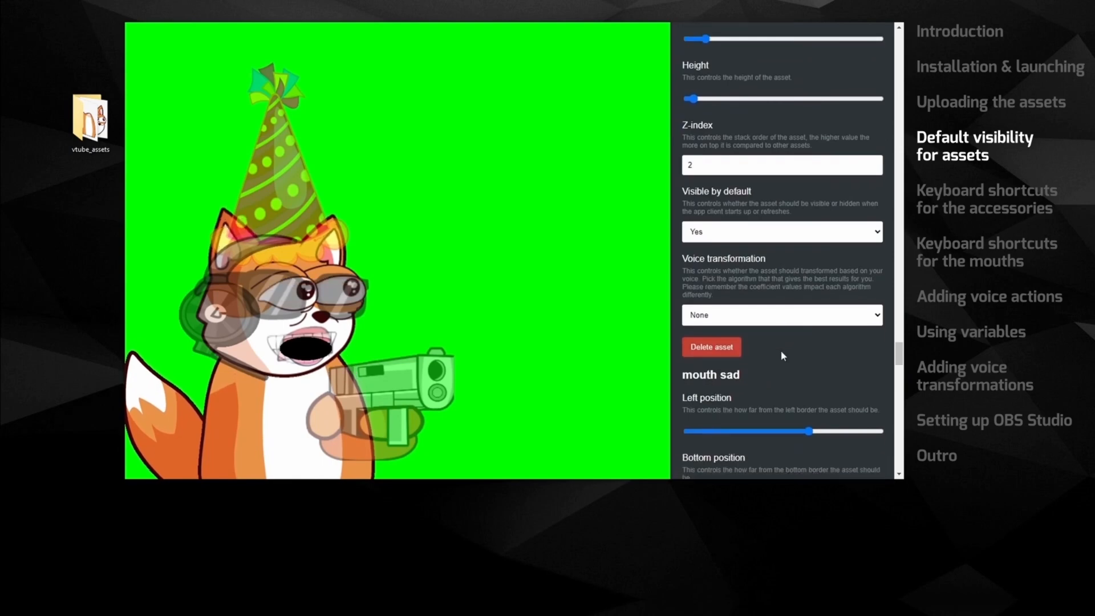
left_click(726, 376)
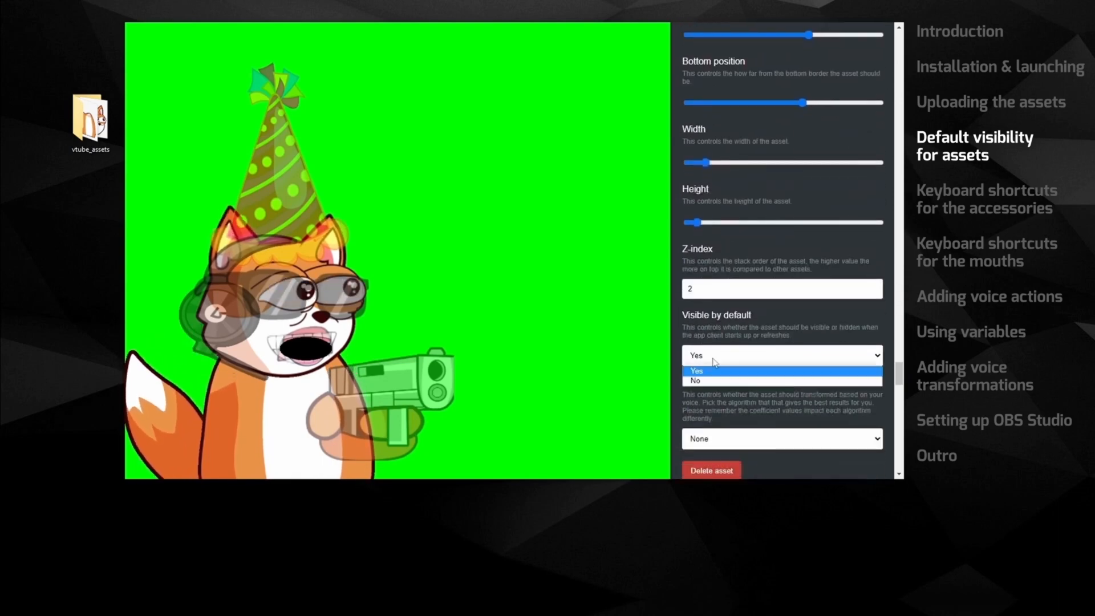
left_click(705, 382)
key("Escape")
key("Escape")
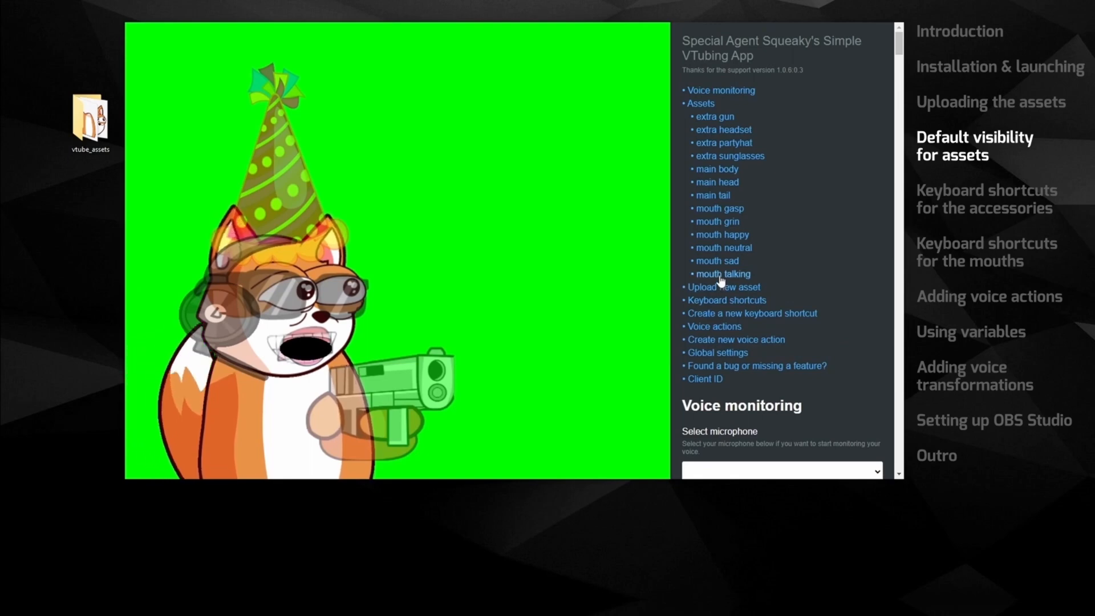
Step: Set the mouth talking asset's default visibility to No
left_click(722, 274)
left_click(742, 406)
left_click(702, 433)
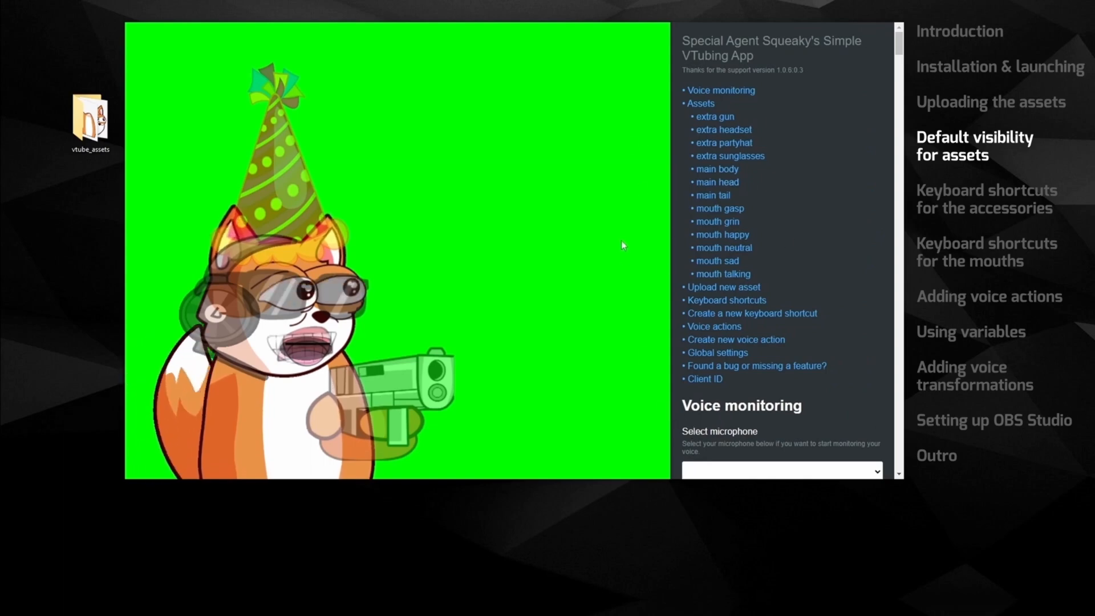
left_click(627, 264)
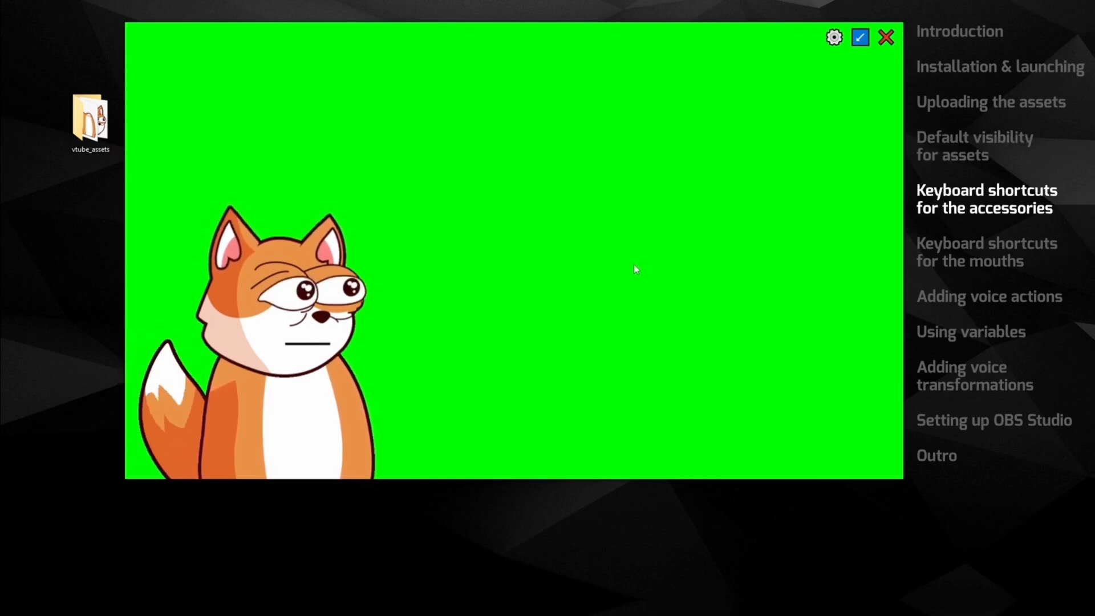
Step: Add a keyboard shortcut bound to num9 that toggles the asset "extra partyhat"
left_click(833, 44)
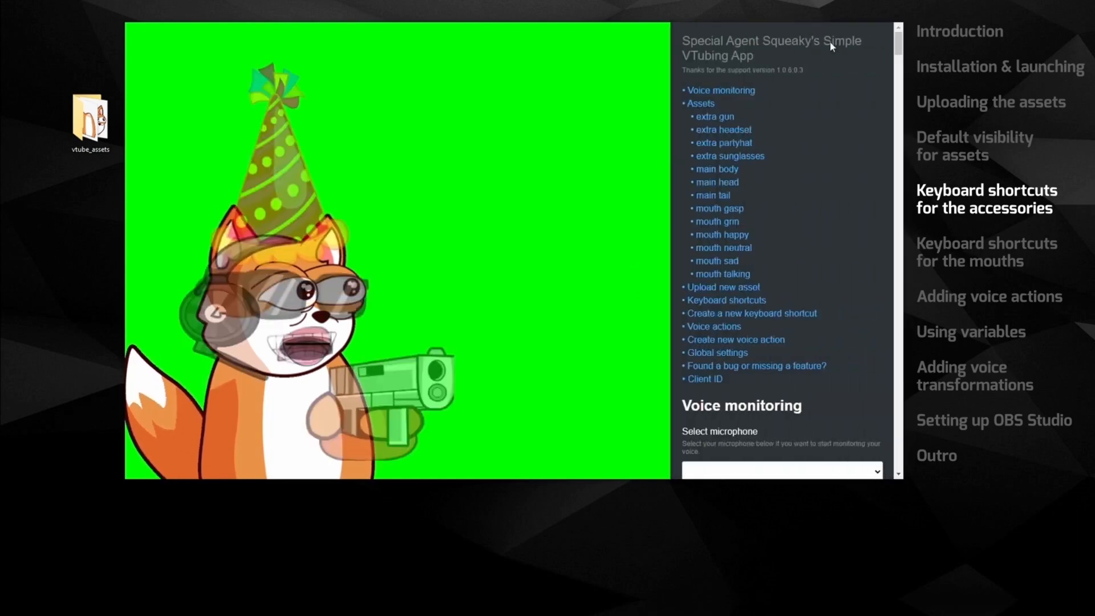
left_click(712, 305)
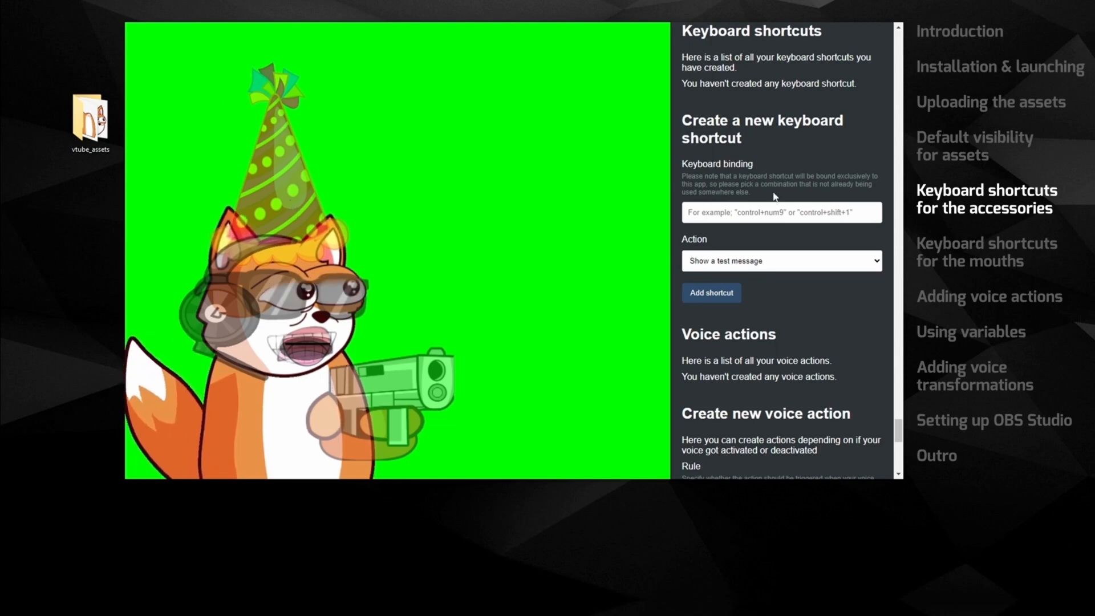
left_click(749, 218)
type("num9")
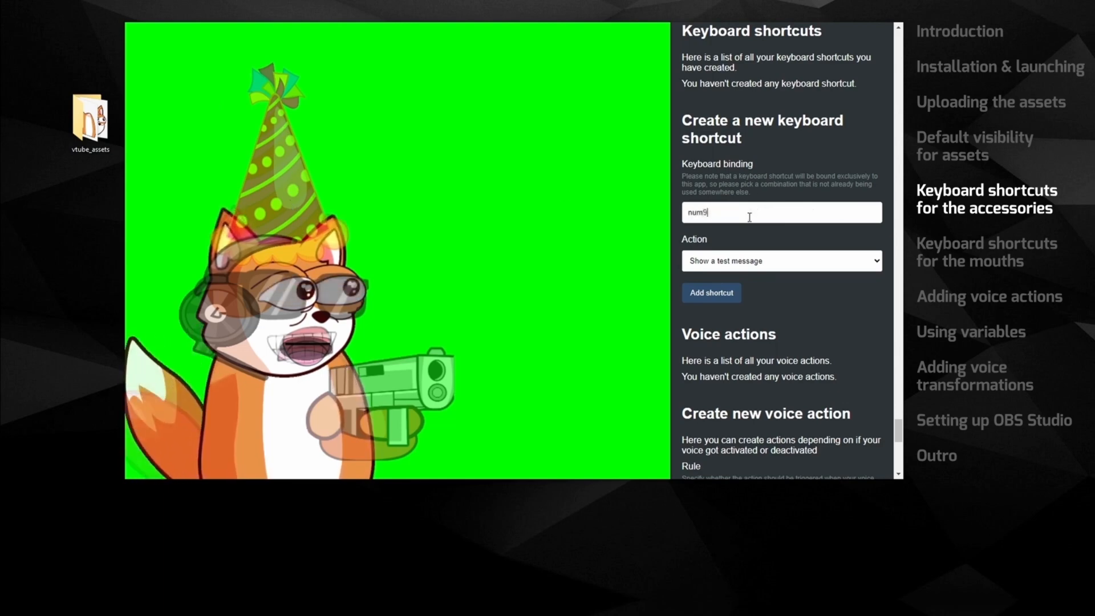
left_click(761, 263)
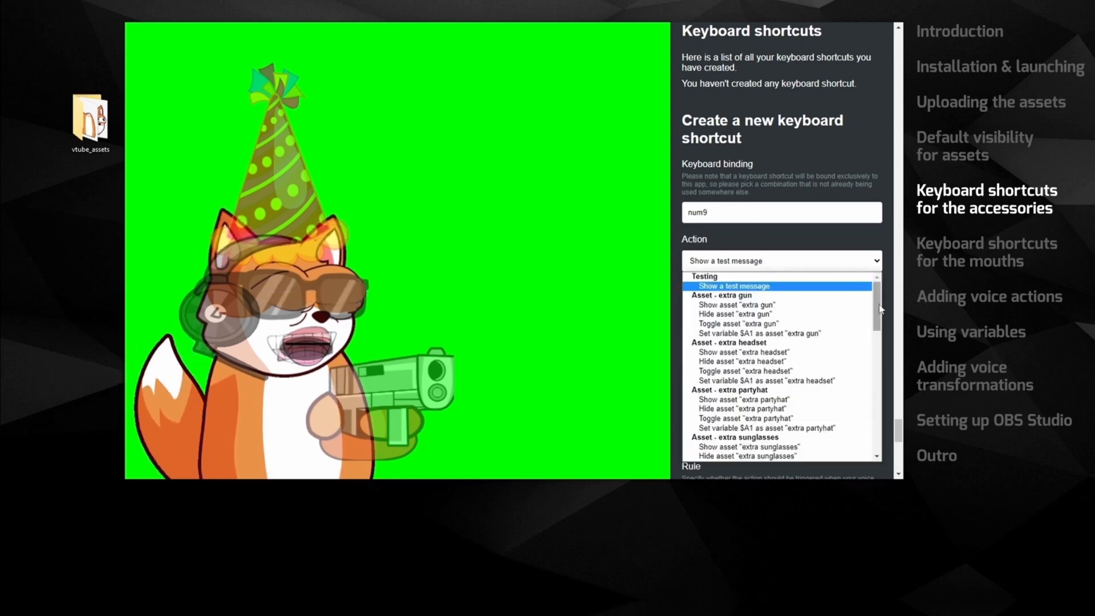
mouse_move(881, 309)
left_mouse_down()
mouse_move(885, 368)
mouse_move(889, 300)
left_mouse_up()
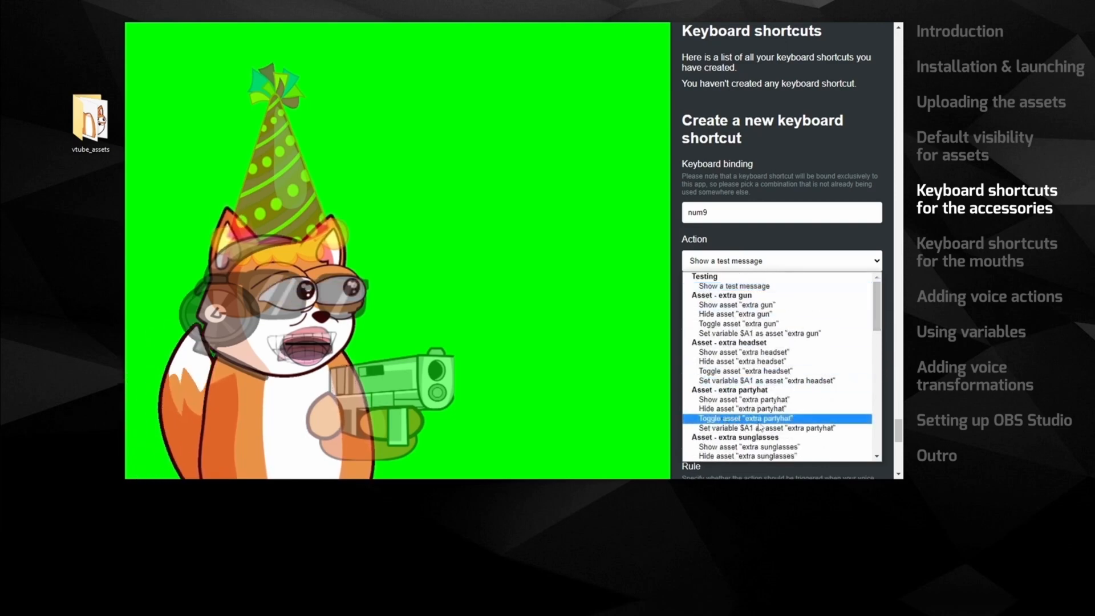
left_click(761, 420)
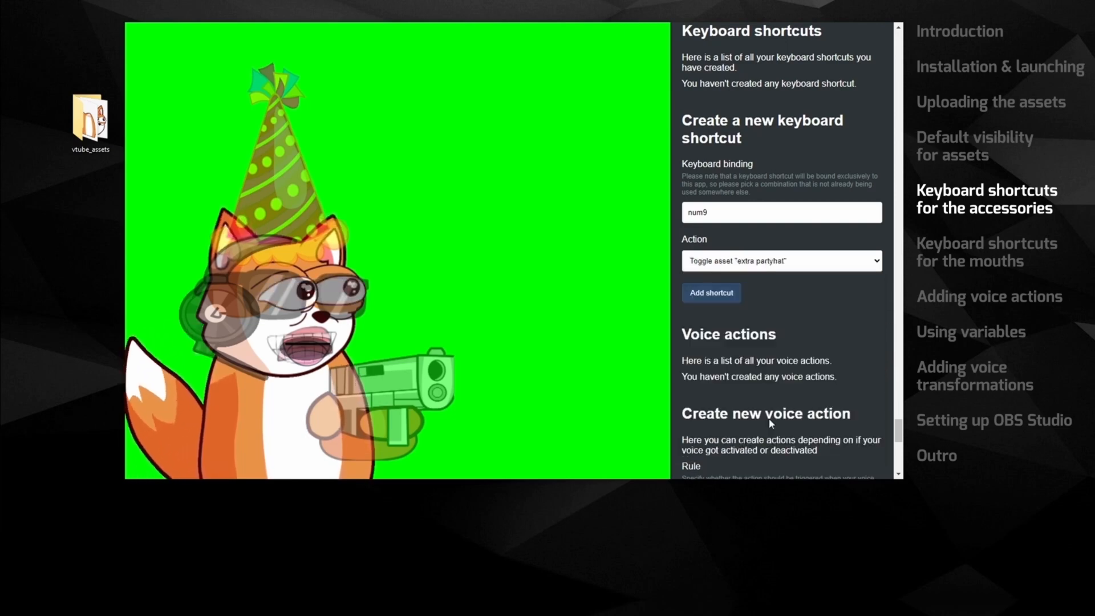
left_click(722, 302)
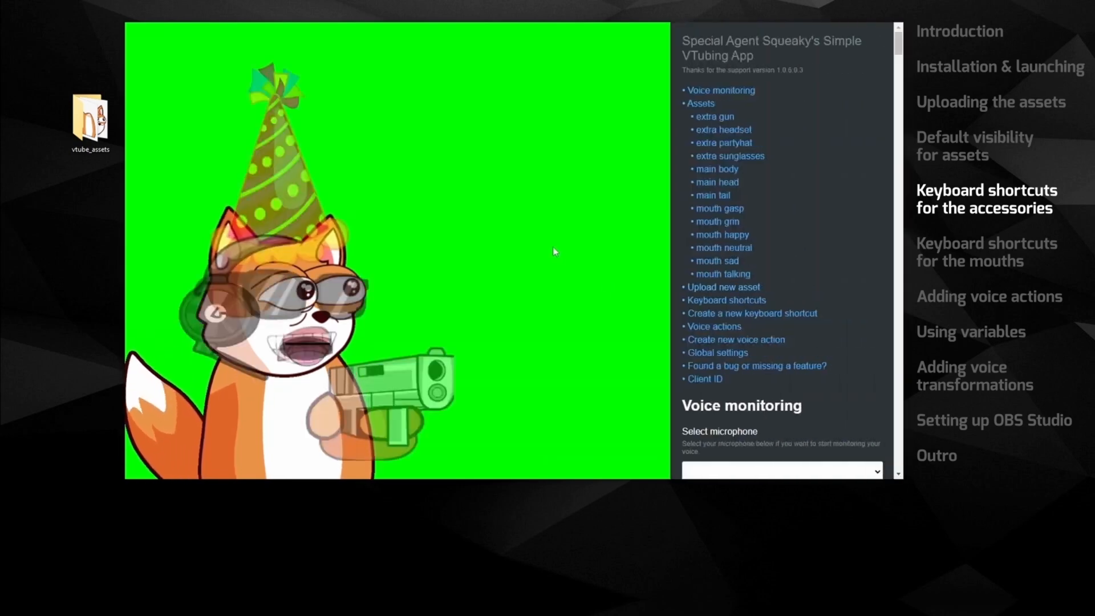
Step: Test the party hat shortcut by toggling the hat on and off several times
key("1")
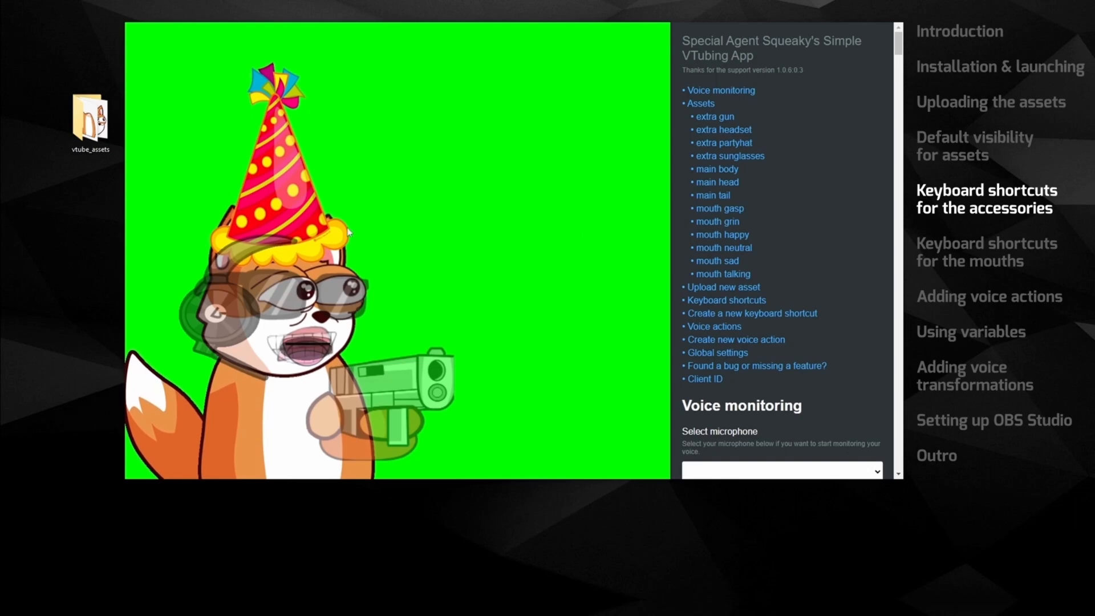
key("1")
key("1")
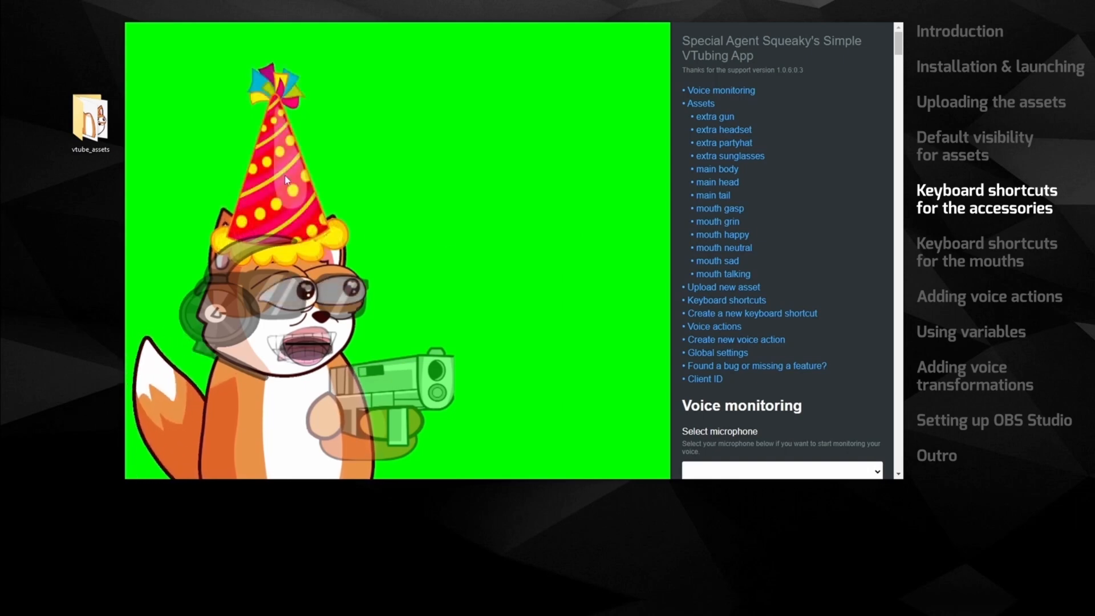
key("1")
left_click(491, 209)
key("1")
key("1")
key("1")
key("1")
key("1")
key("1")
key("1")
Step: Add a keyboard shortcut bound to num8 that toggles the asset "extra sunglasses"
left_click(835, 38)
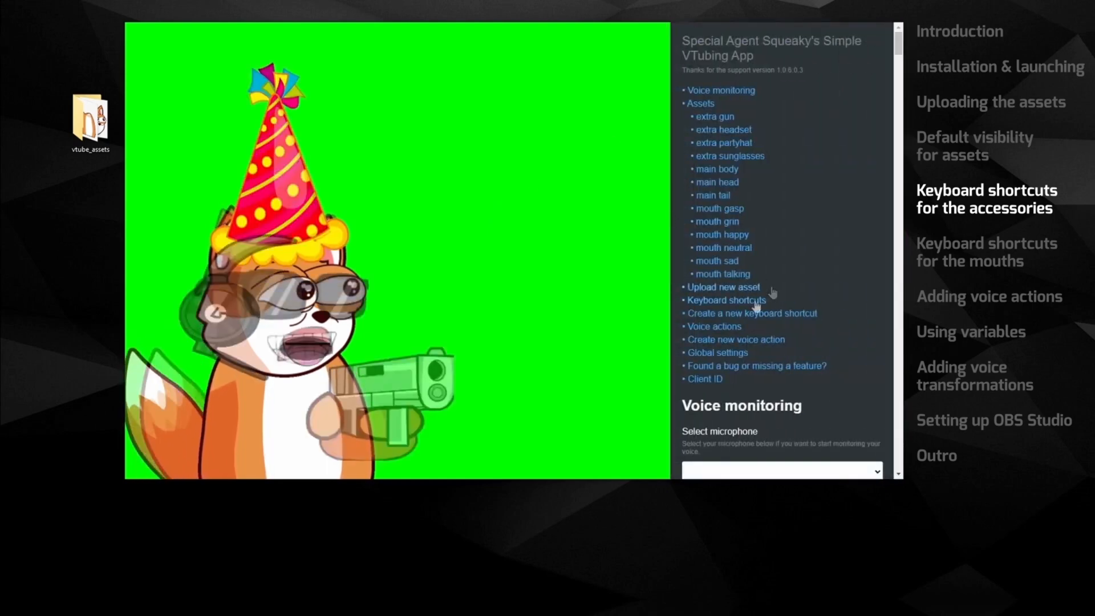
left_click(752, 302)
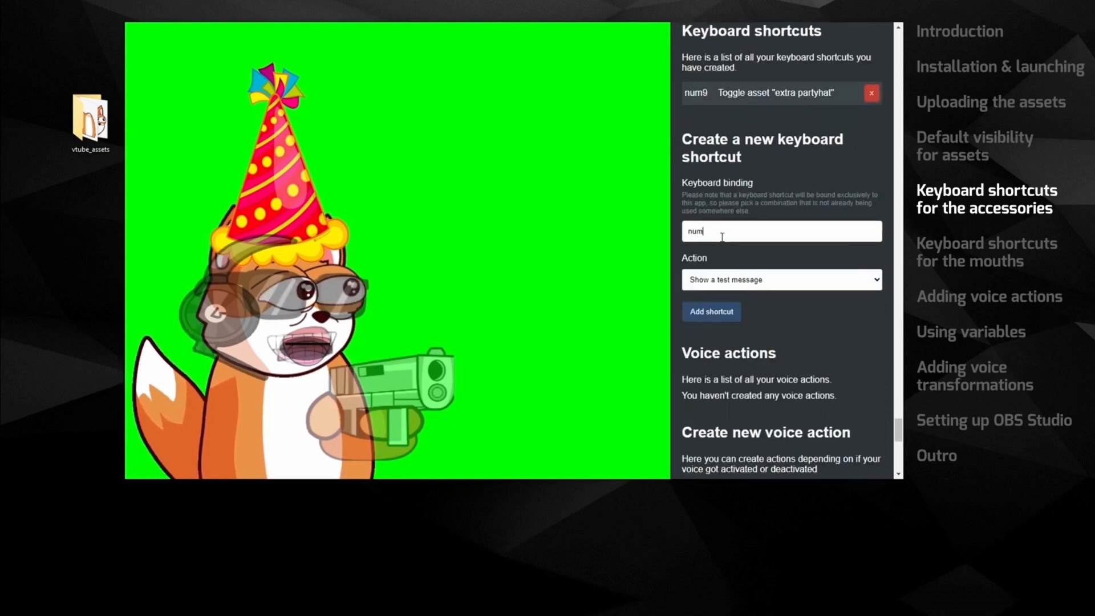
left_click(771, 280)
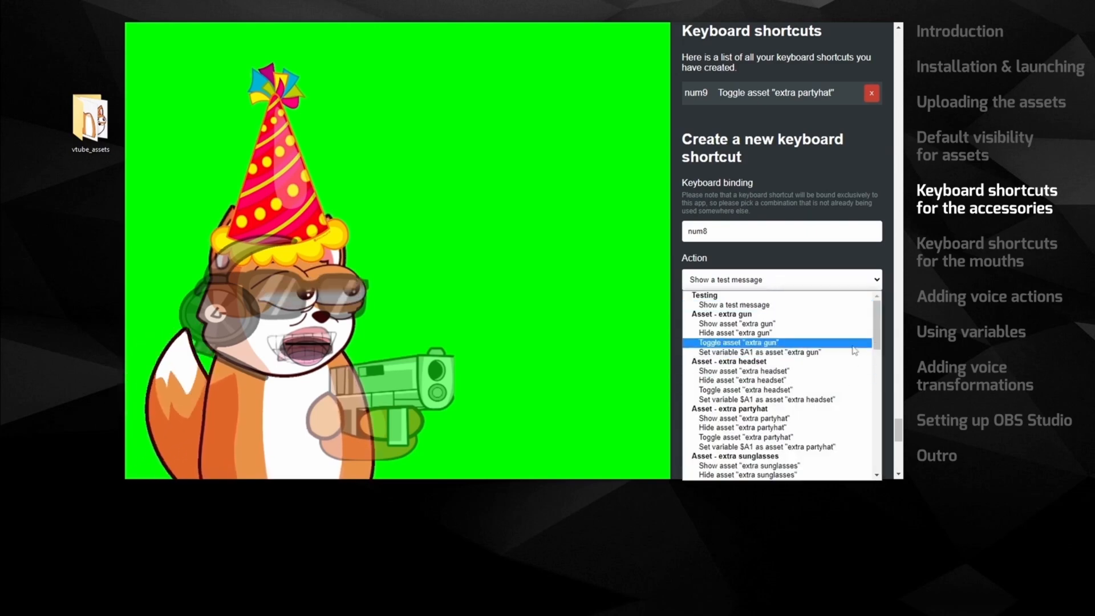
left_click_drag(878, 328, 880, 350)
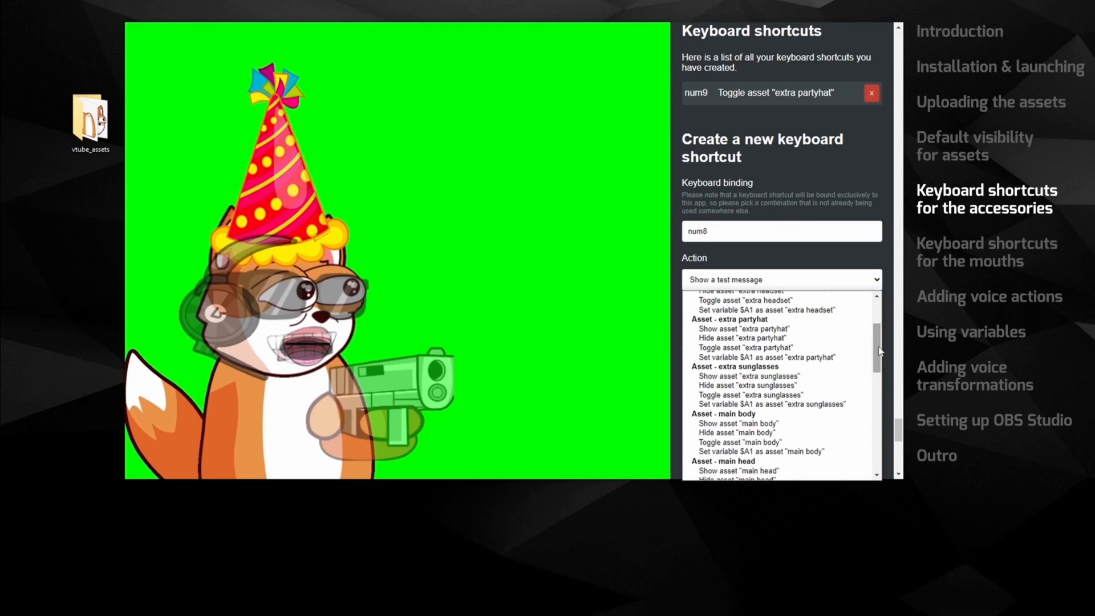
left_click(789, 395)
left_click(707, 315)
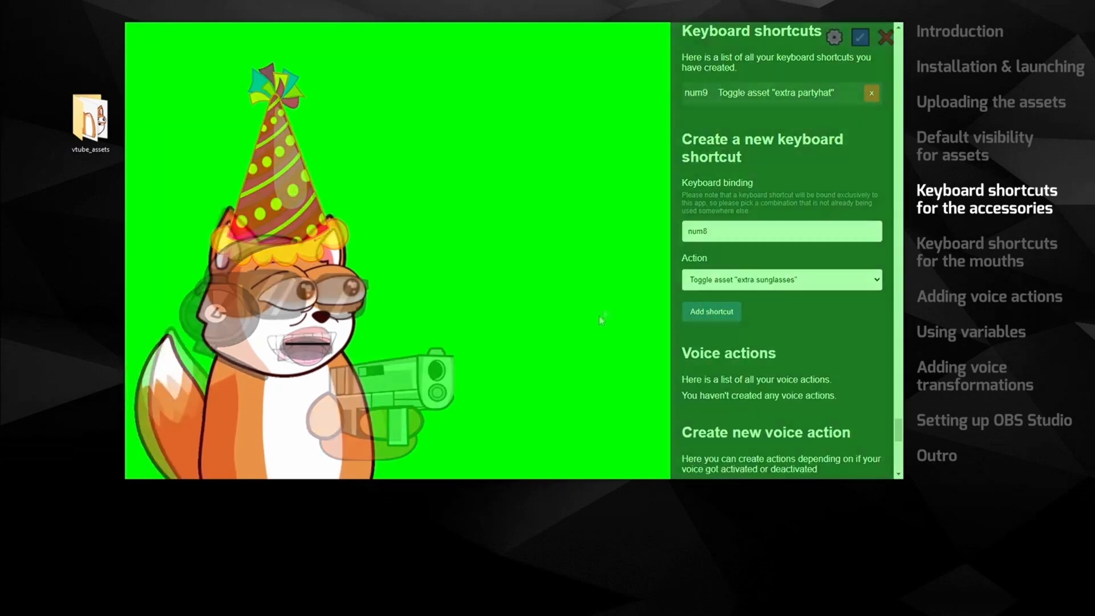
Step: Add two keyboard shortcuts: num7 toggling the asset "extra headset" and num6 toggling the asset "extra gun"
left_click(725, 312)
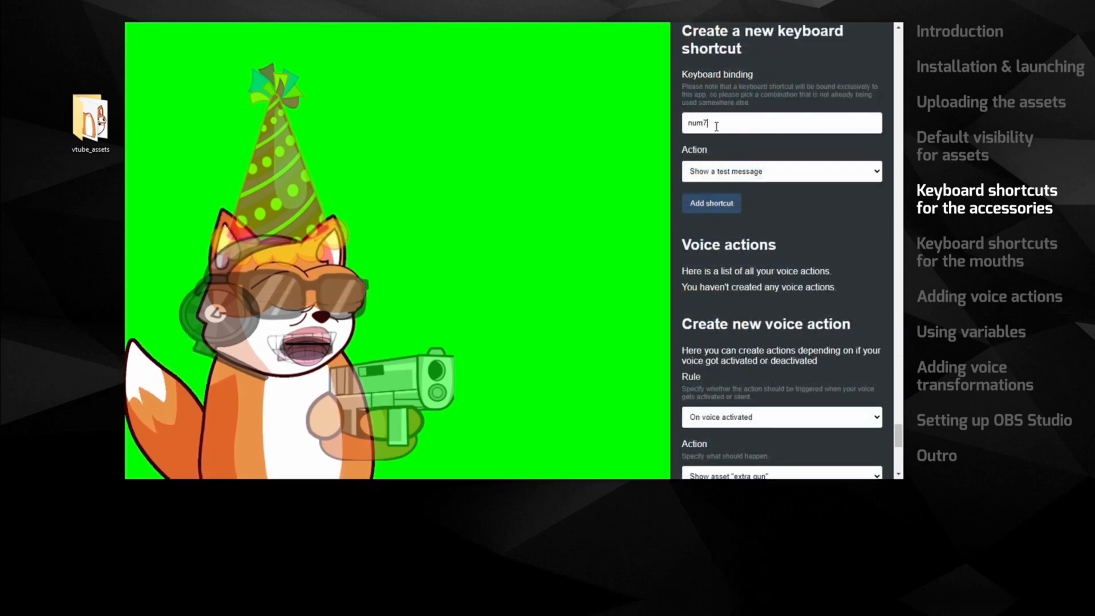
left_click(760, 171)
left_click(741, 286)
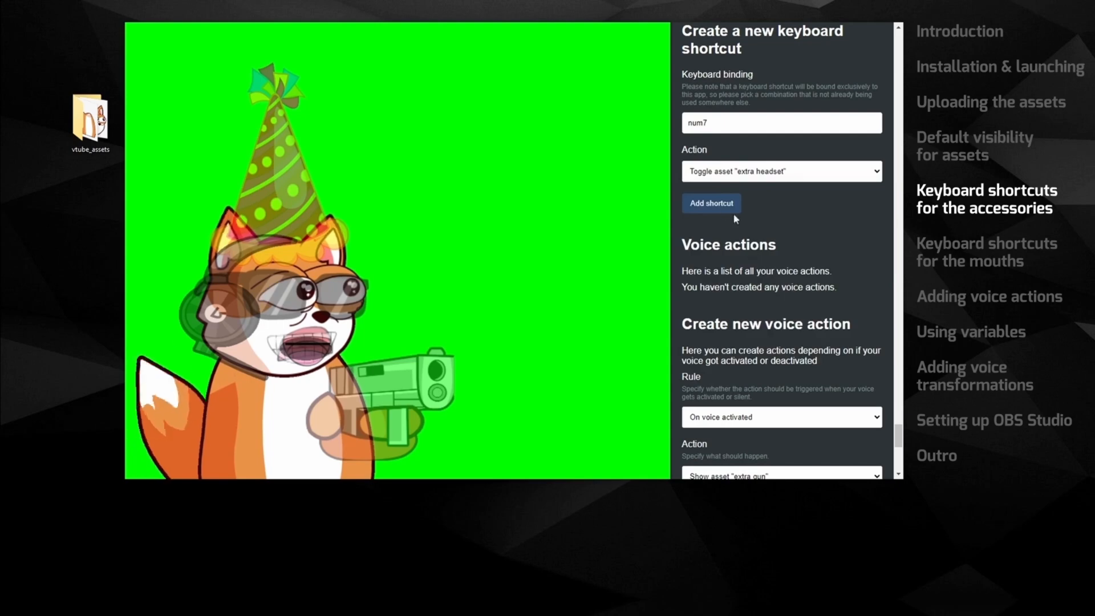
left_click(716, 200)
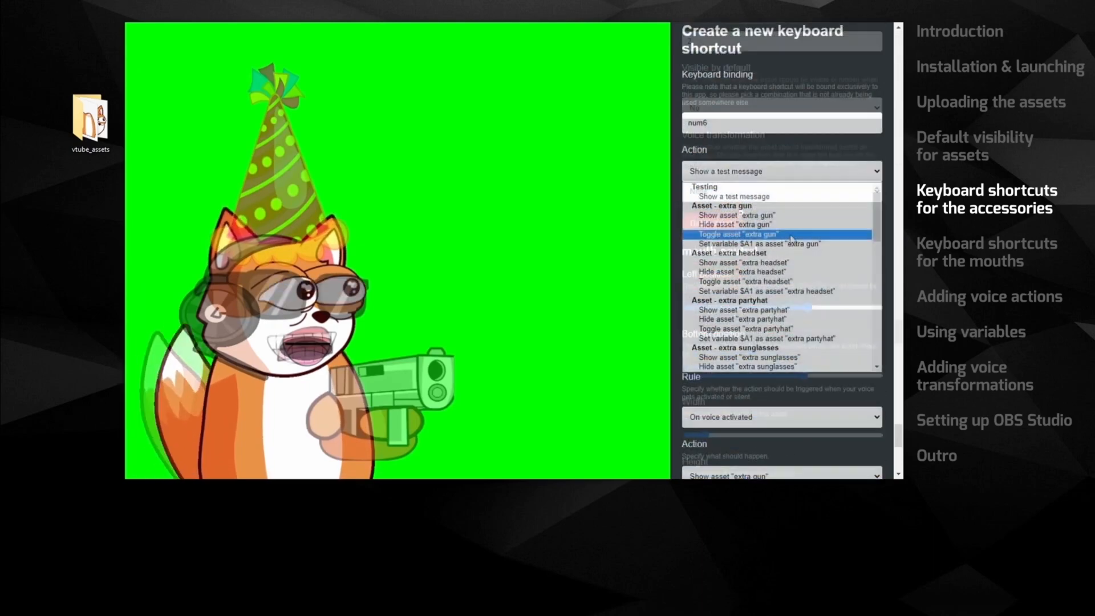
left_click(745, 235)
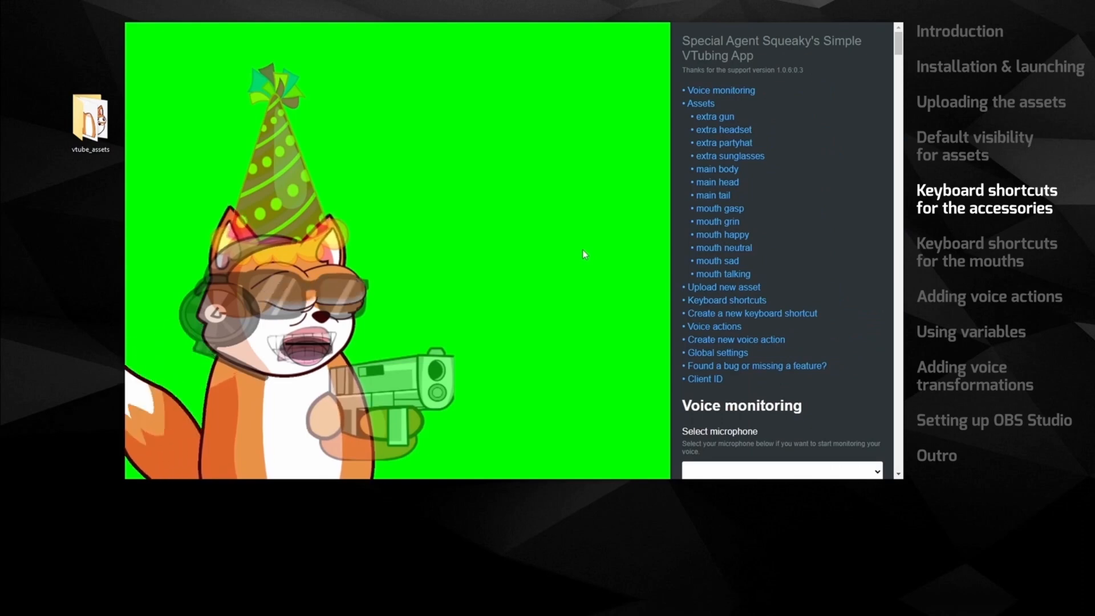
Step: Test the accessory shortcuts by toggling the party hat, sunglasses, headset and gun on and off in various combinations
left_click(582, 250)
key("KP_4")
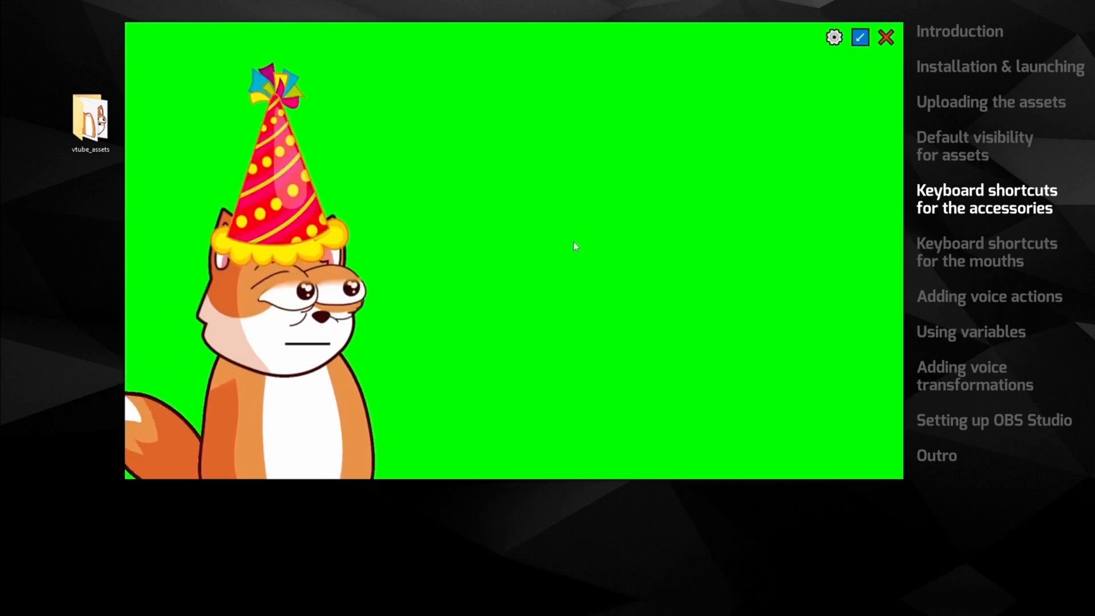
key("KP_5")
key("KP_6")
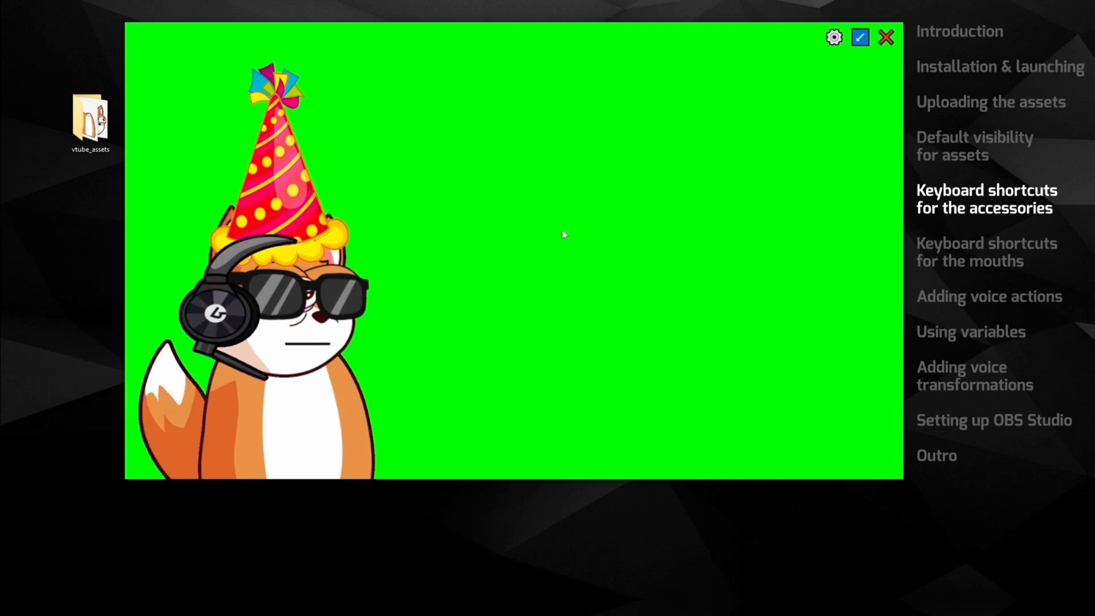
key("KP_7")
key("KP_5")
key("KP_7")
key("KP_4")
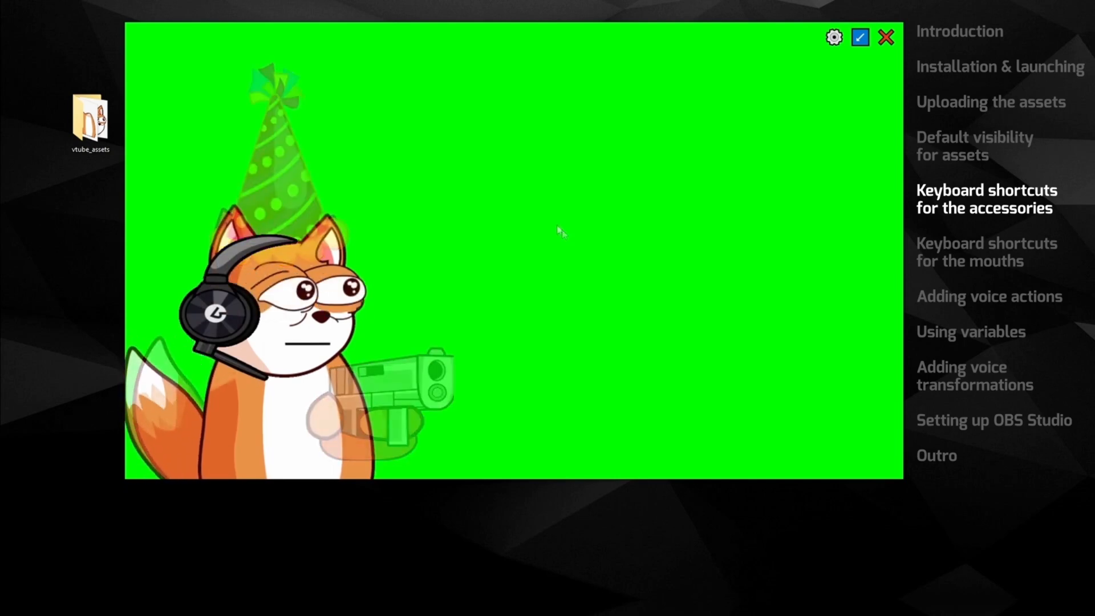
key("KP_6")
key("KP_7")
key("KP_7")
key("KP_4")
key("KP_7")
key("KP_5")
key("KP_7")
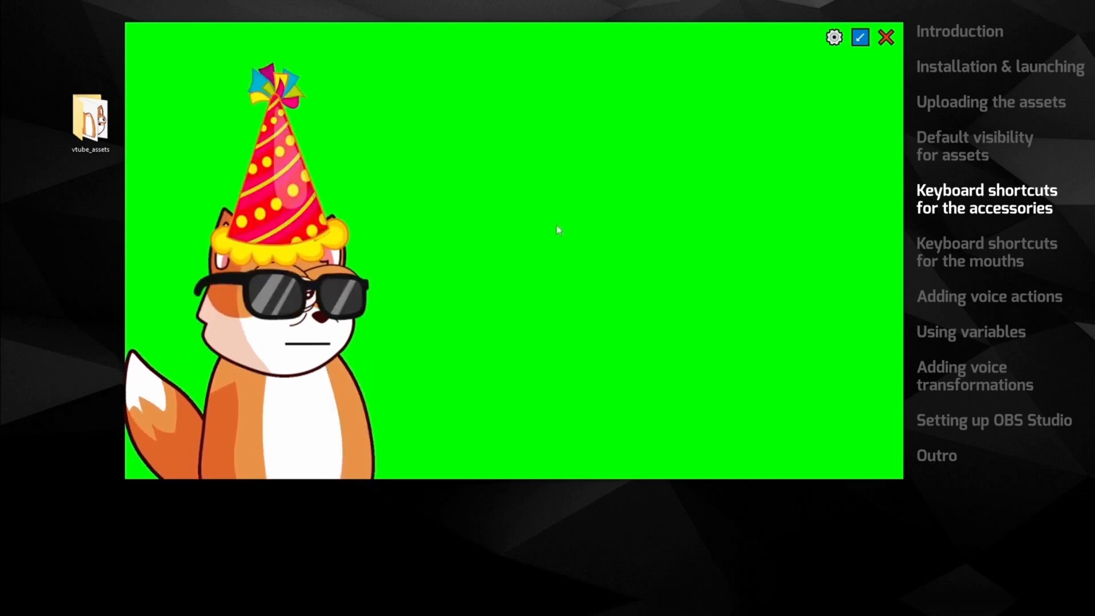
key("KP_4")
key("KP_7")
key("KP_4")
key("KP_5")
key("KP_7")
key("KP_6")
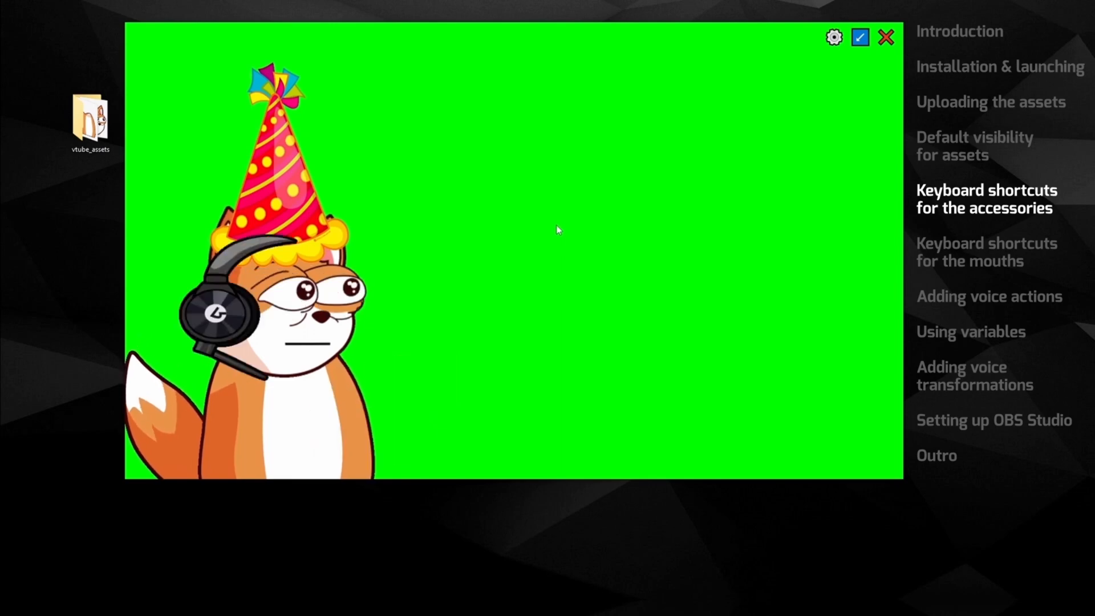
key("KP_5")
key("KP_7")
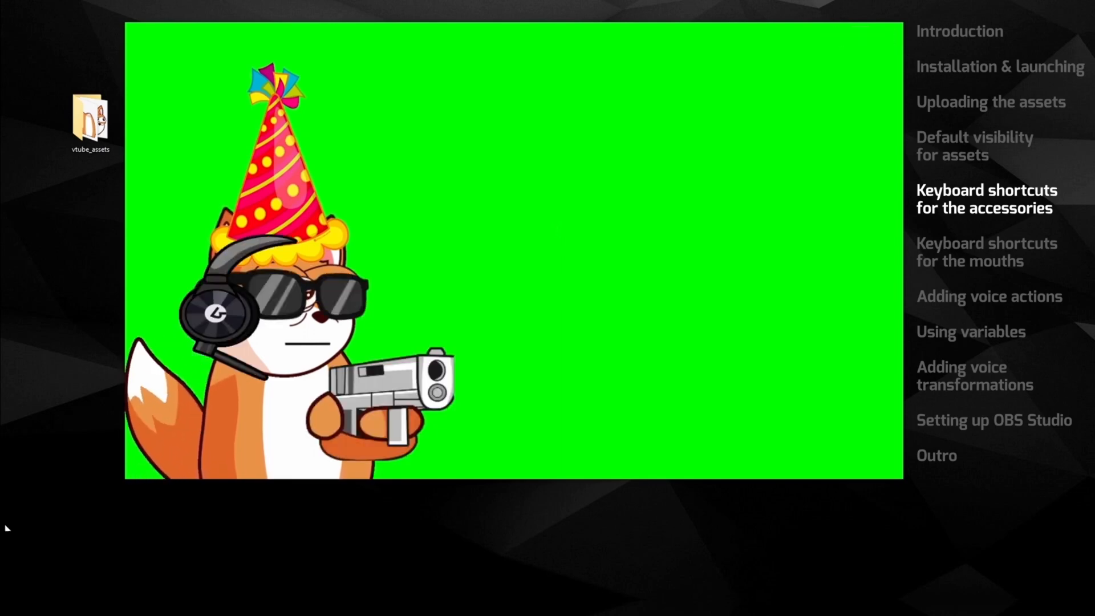
Step: Add a keyboard shortcut bound to num1 that shows the asset "mouth neutral"
left_click(834, 37)
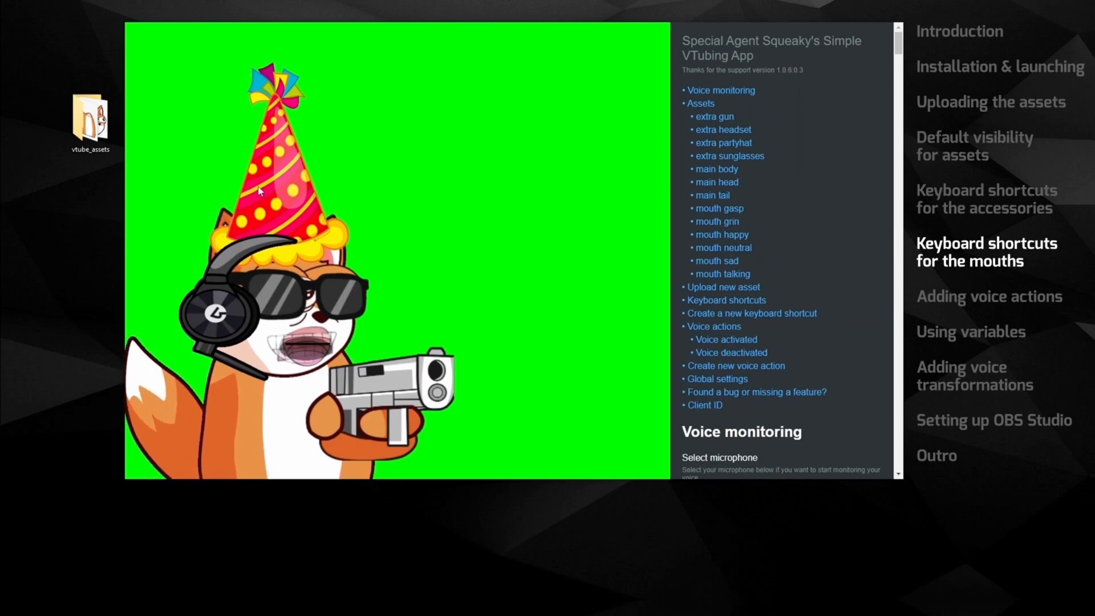
left_click(312, 260)
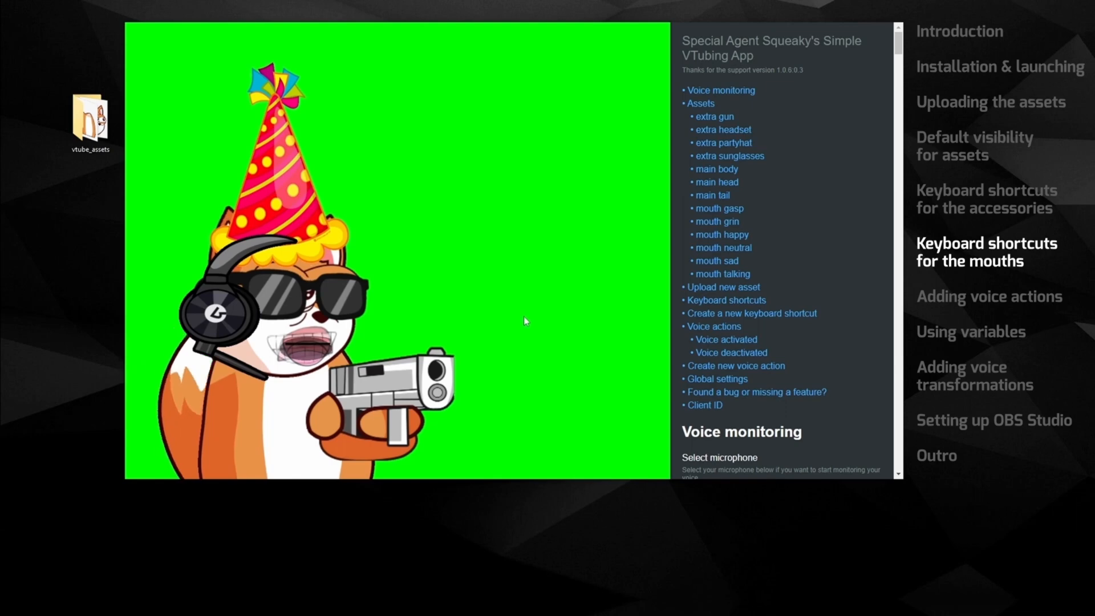
left_click(763, 316)
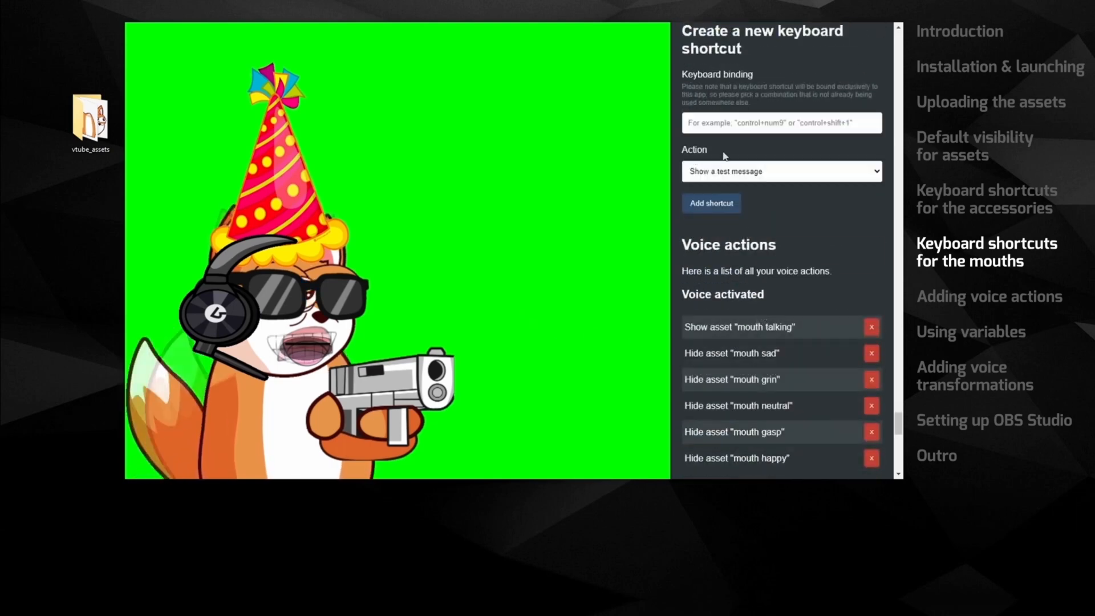
type("num1")
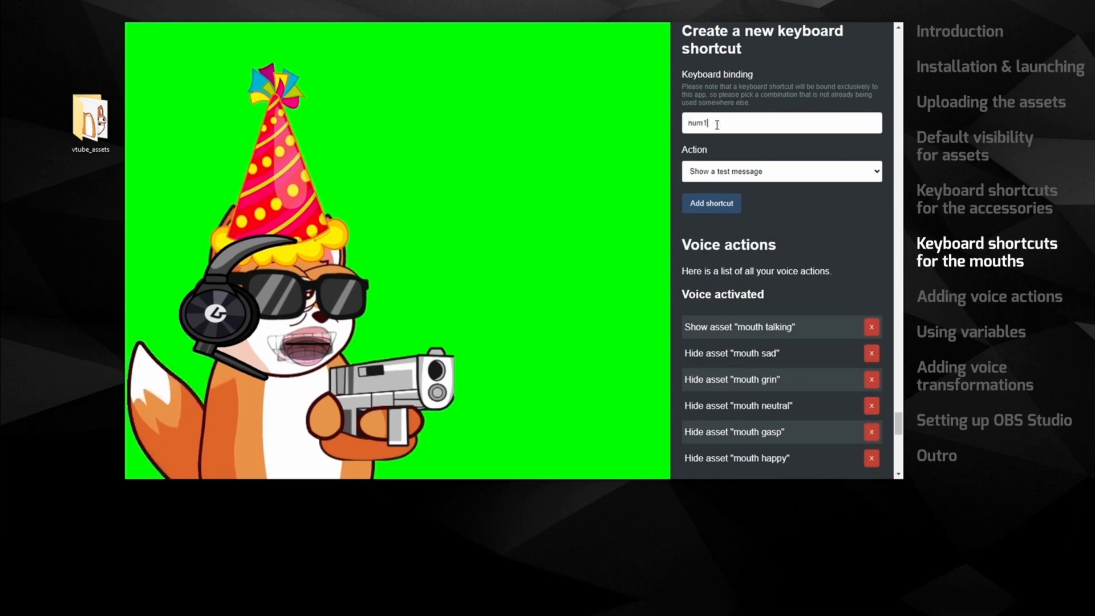
left_click(743, 173)
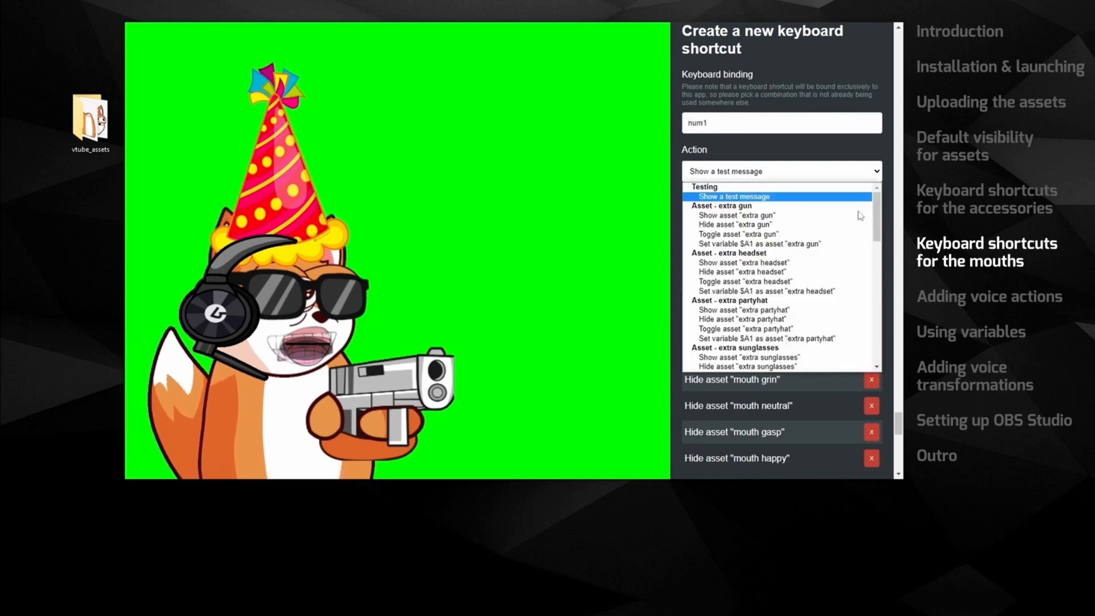
left_click_drag(877, 225, 879, 325)
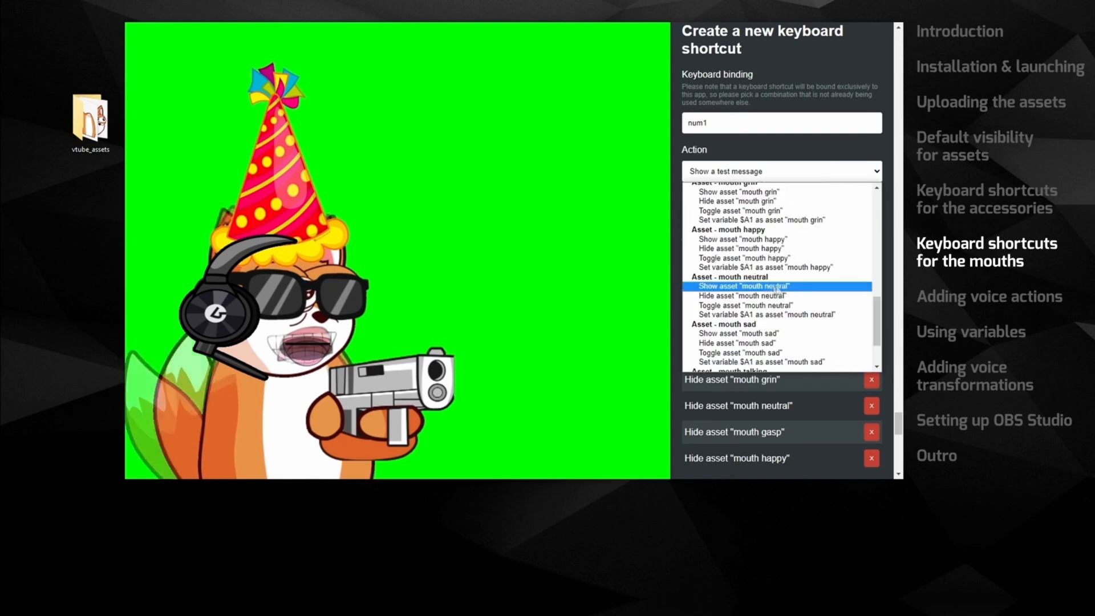
left_click(776, 288)
left_click(724, 207)
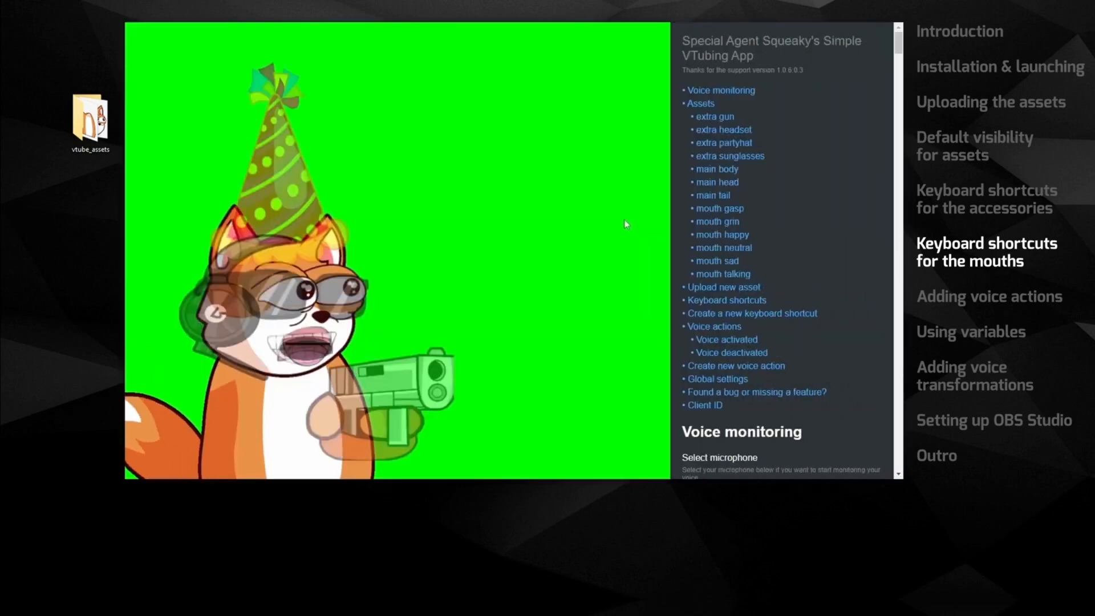
Step: Add a second num1 keyboard shortcut that hides the asset "mouth sad"
left_click(735, 312)
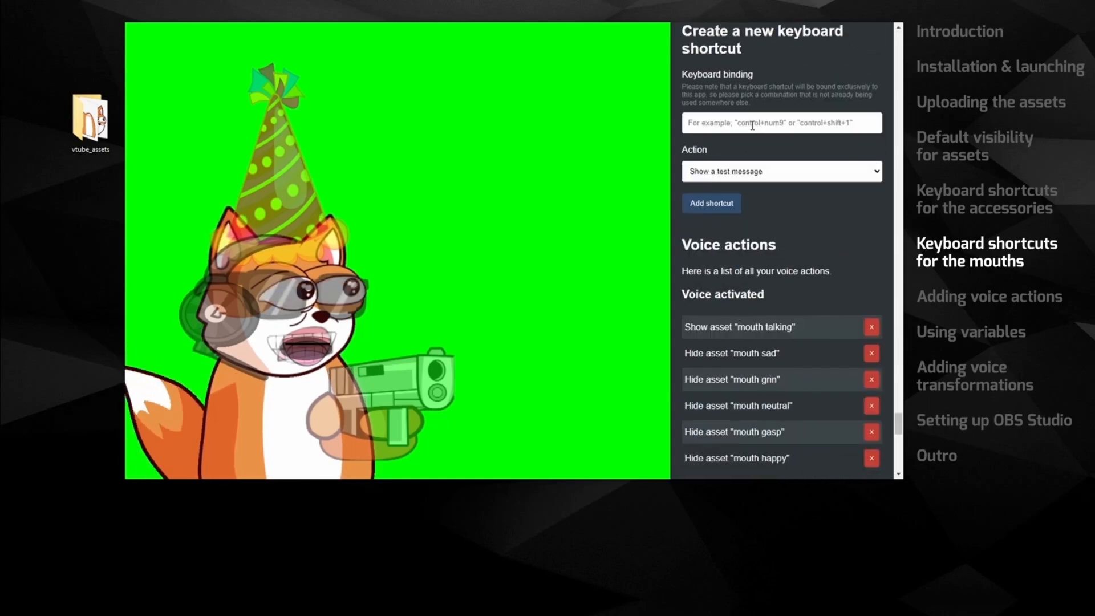
left_click(752, 125)
type("num1")
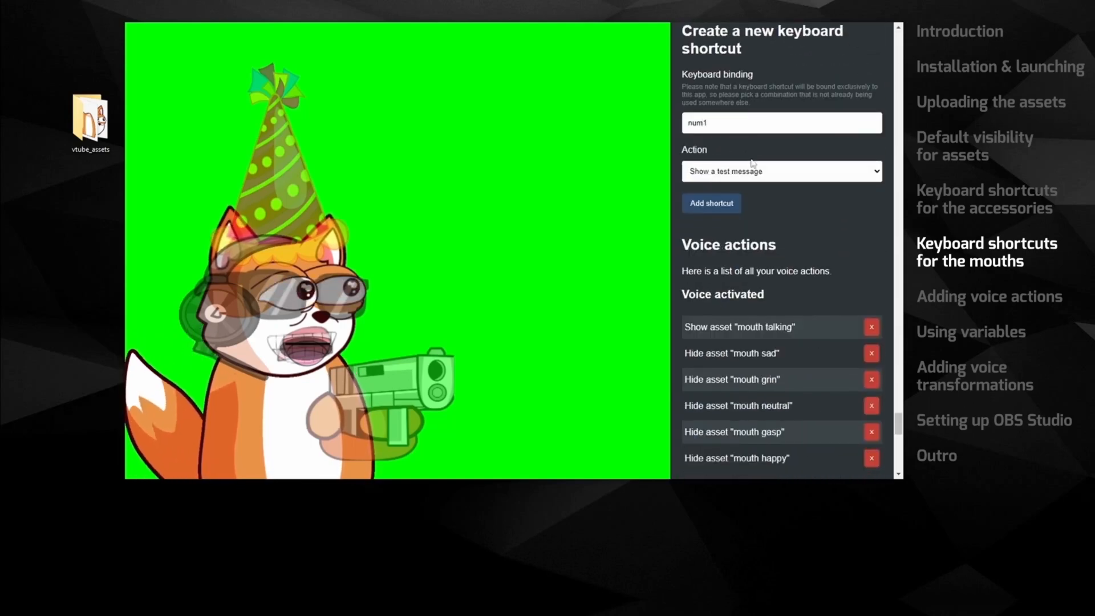
left_click(752, 165)
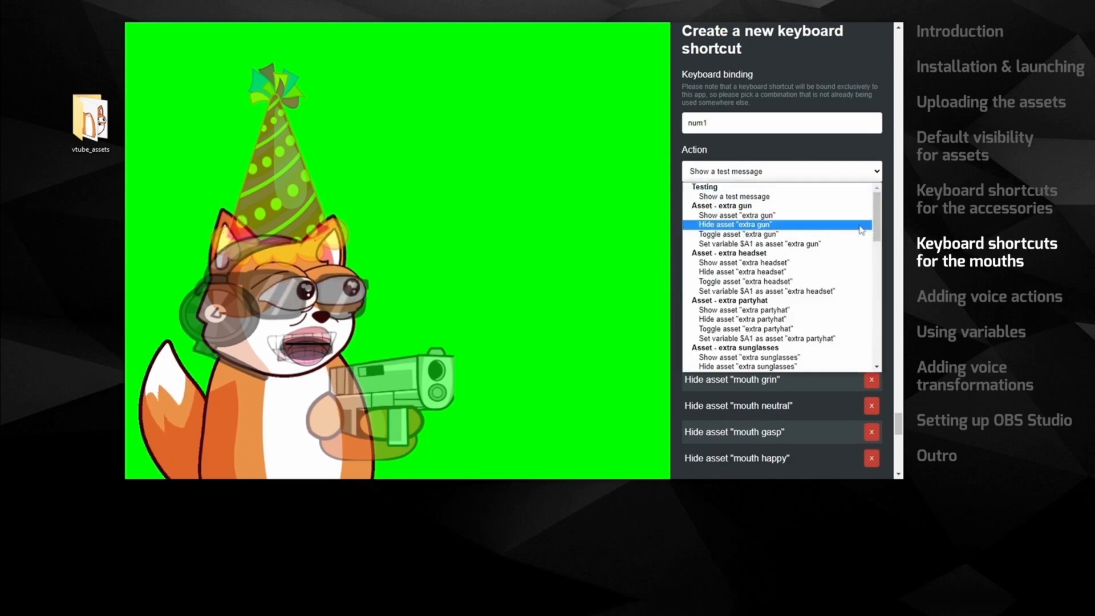
left_click_drag(881, 219, 882, 325)
left_click(789, 340)
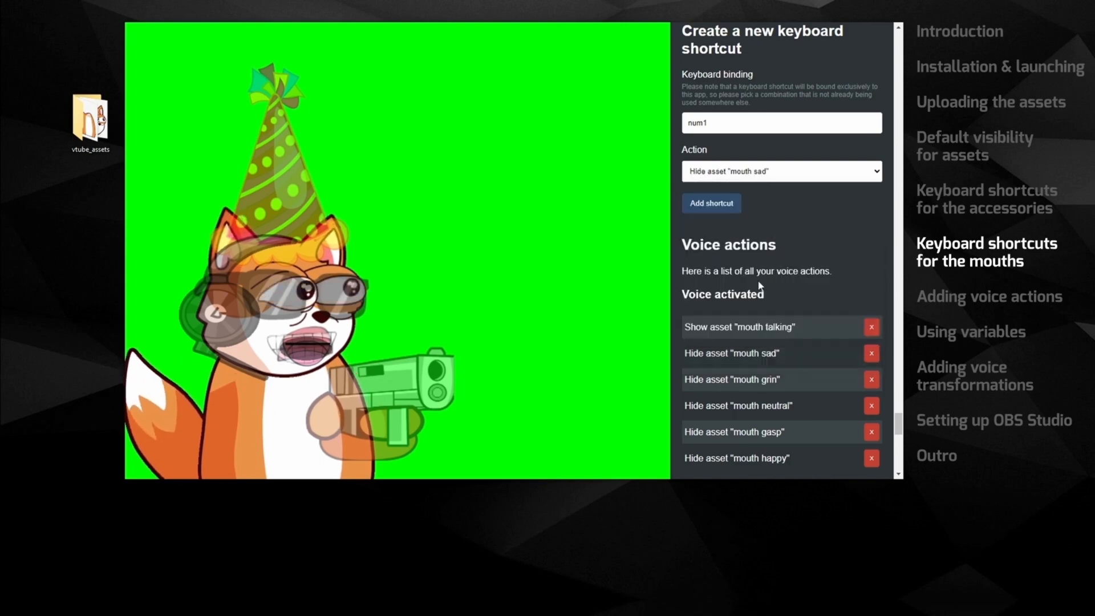
left_click(727, 212)
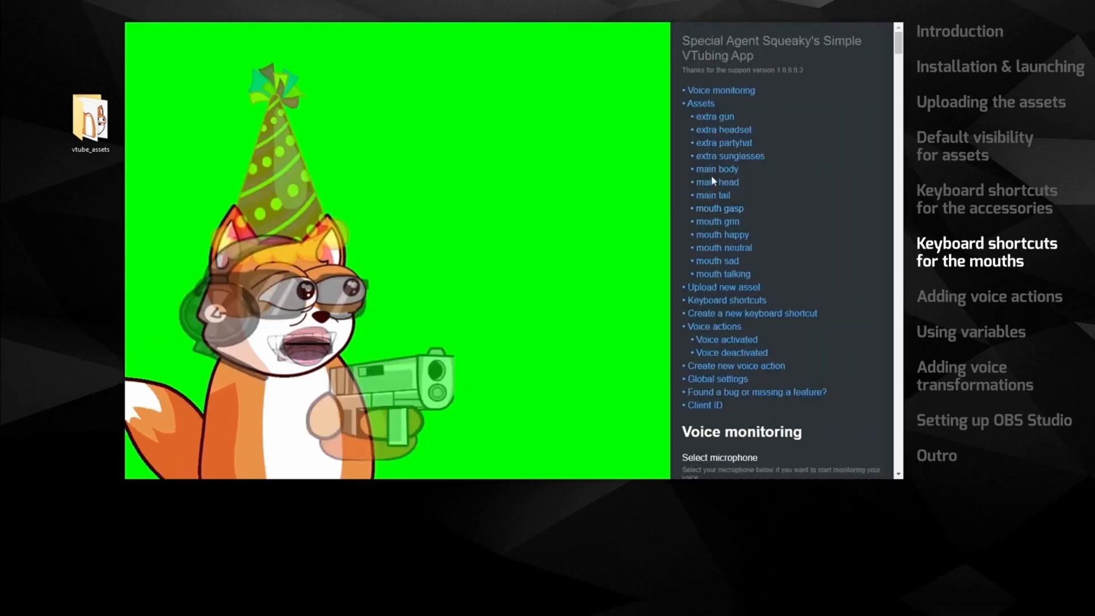
Step: Add another num1 keyboard shortcut that hides the asset "mouth happy"
left_click(720, 314)
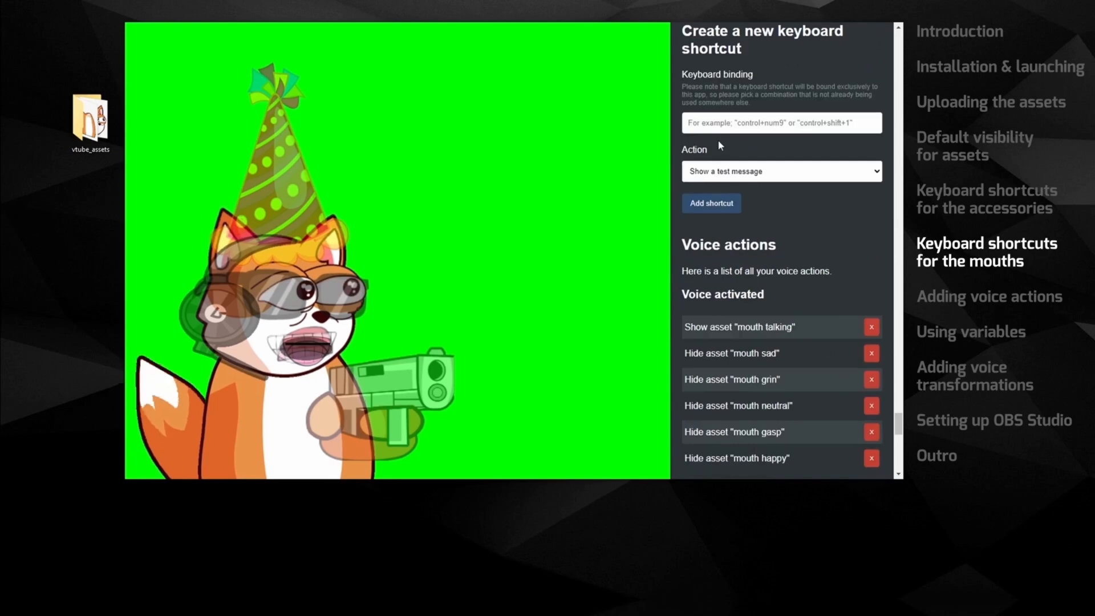
left_click(719, 122)
type("num")
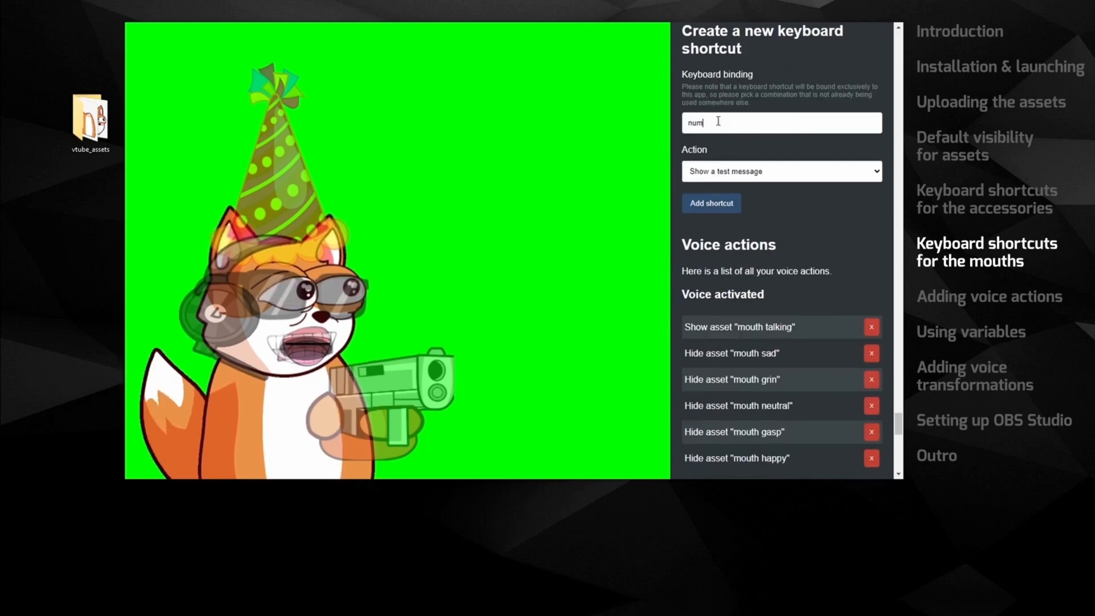
left_click(734, 178)
left_click_drag(878, 218, 879, 313)
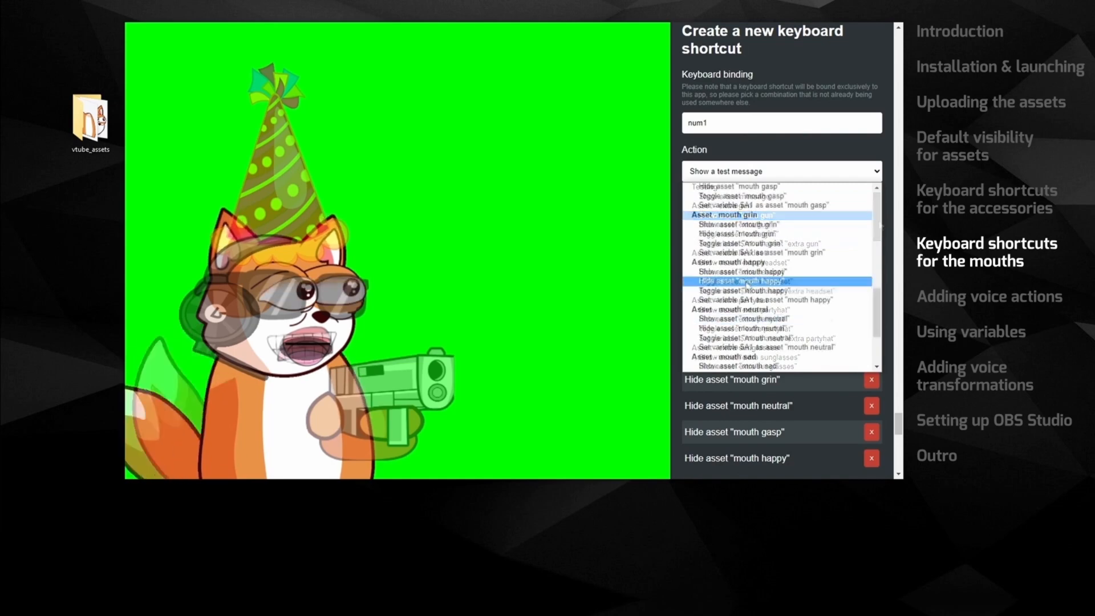
left_click(748, 284)
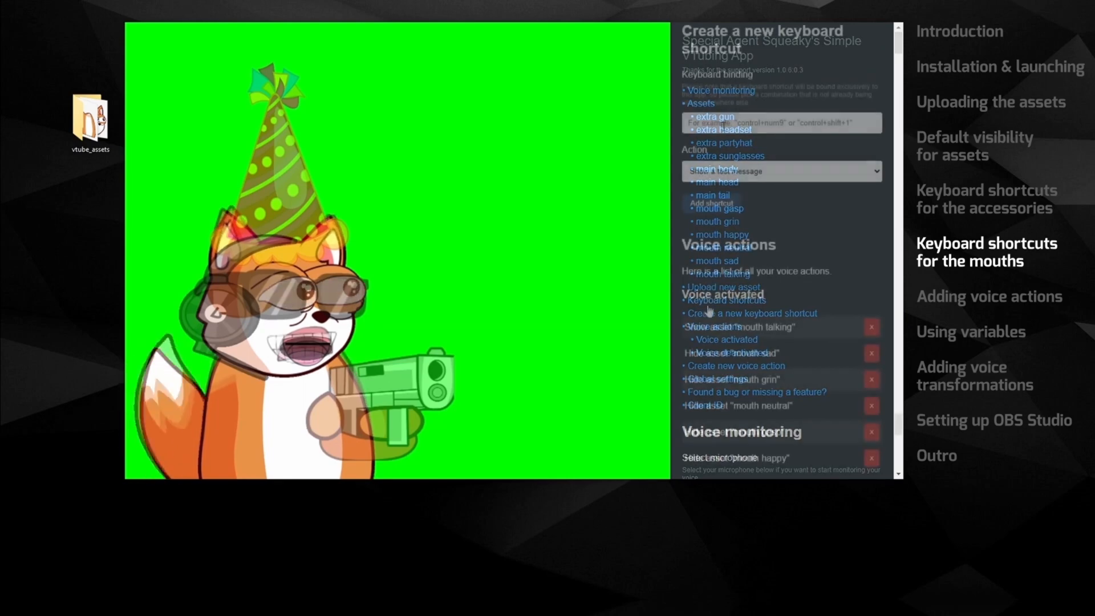
Step: Add another num1 keyboard shortcut that hides the asset "mouth grin"
left_click(724, 126)
type("num1")
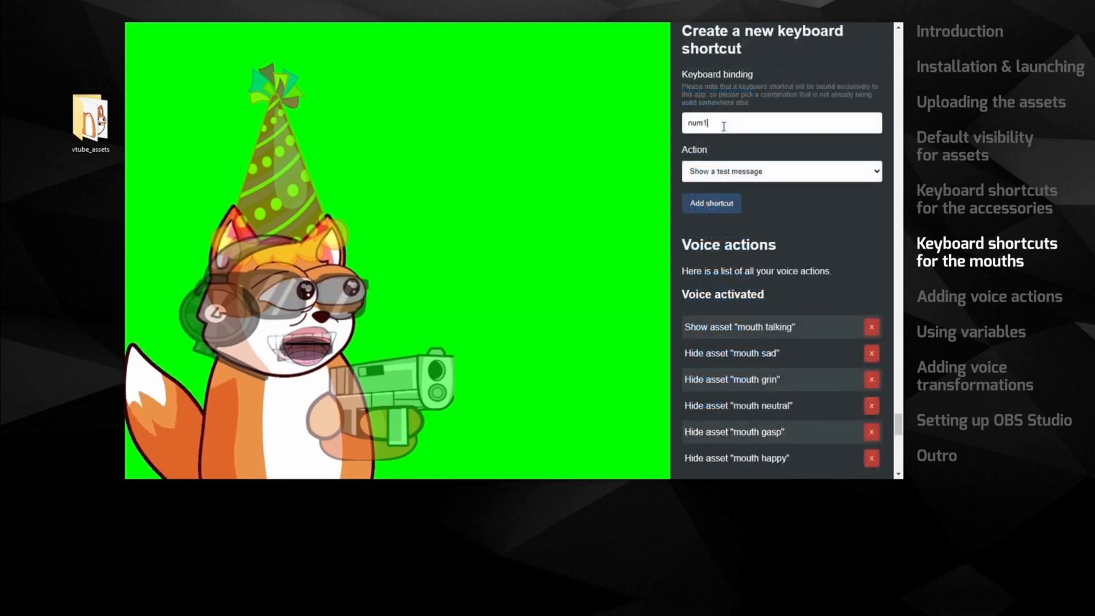
left_click(753, 171)
left_click_drag(877, 225, 877, 325)
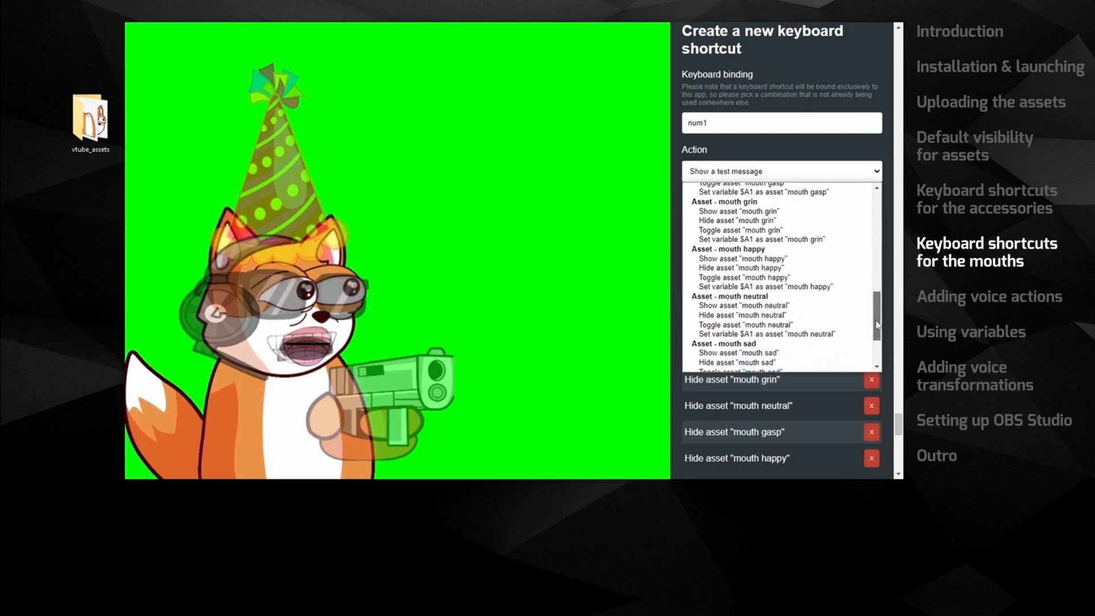
left_click(771, 222)
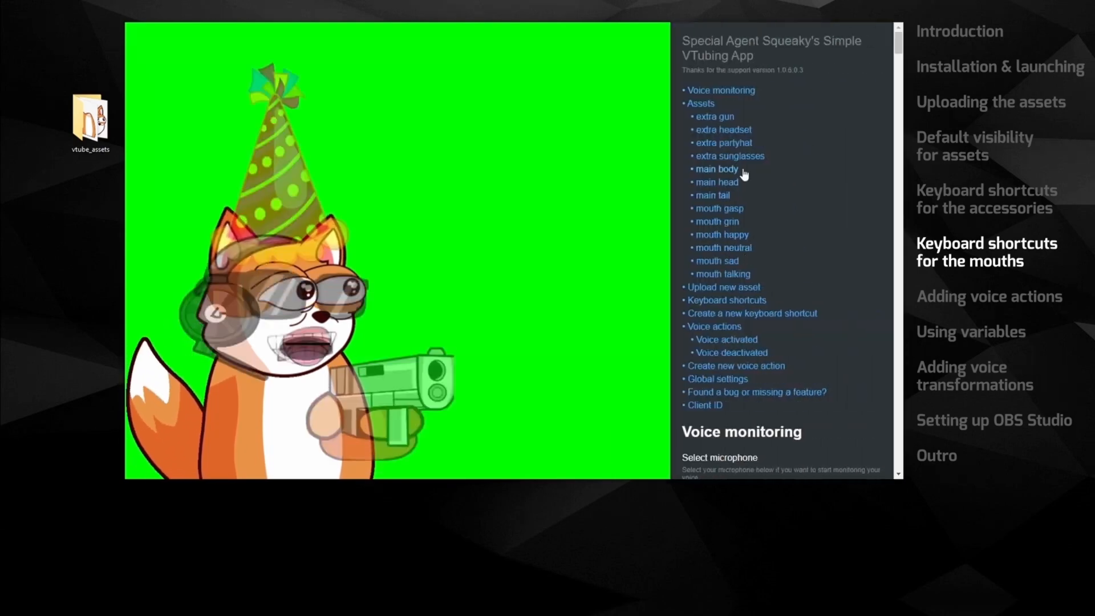
Step: Add another num1 keyboard shortcut that hides the asset "mouth gasp"
left_click(726, 315)
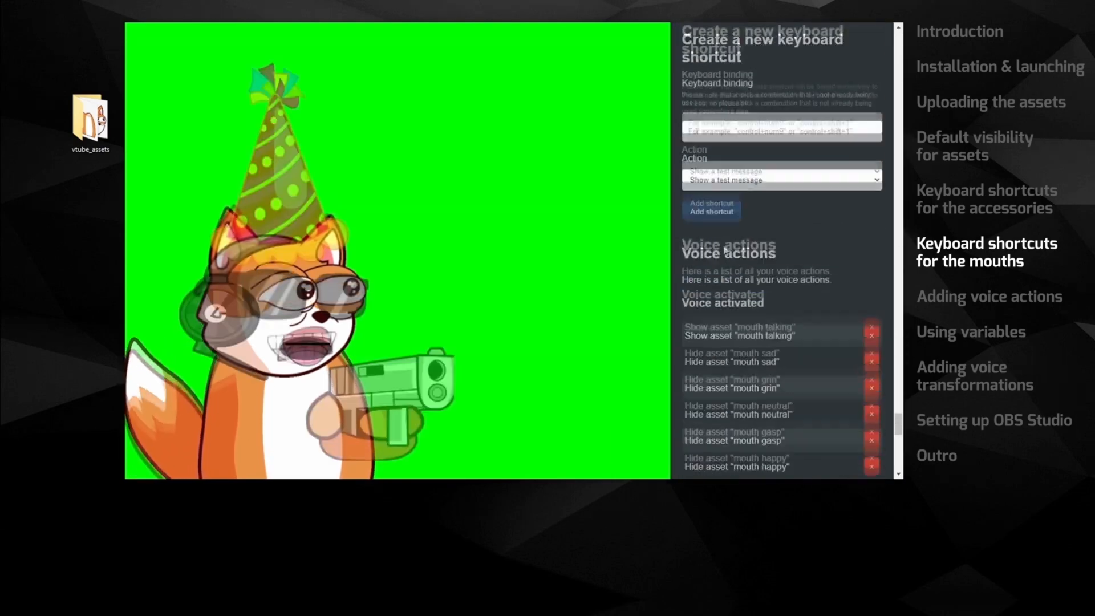
left_click(697, 123)
type("nu")
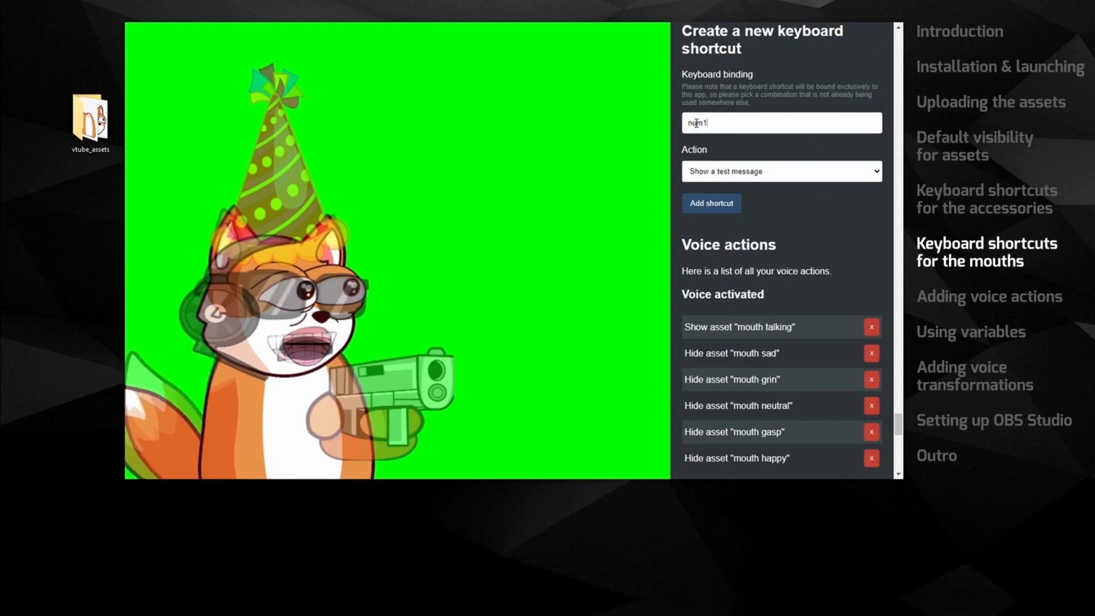
type("m1")
left_click(724, 171)
scroll(742, 280, "down", 1)
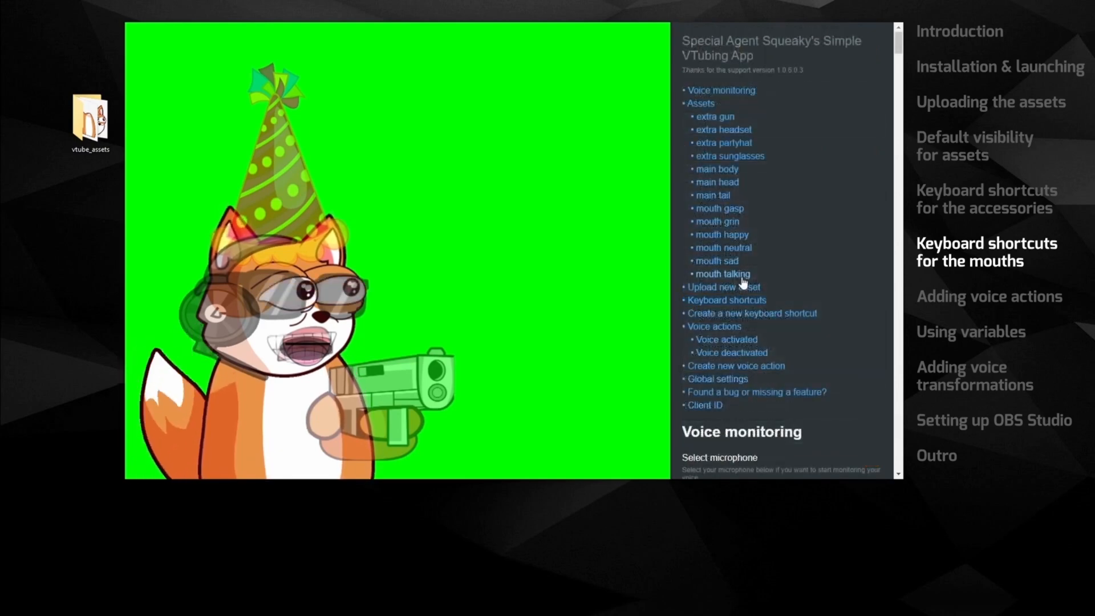
Step: Review the list of created keyboard shortcuts for the mouth assets
left_click(745, 313)
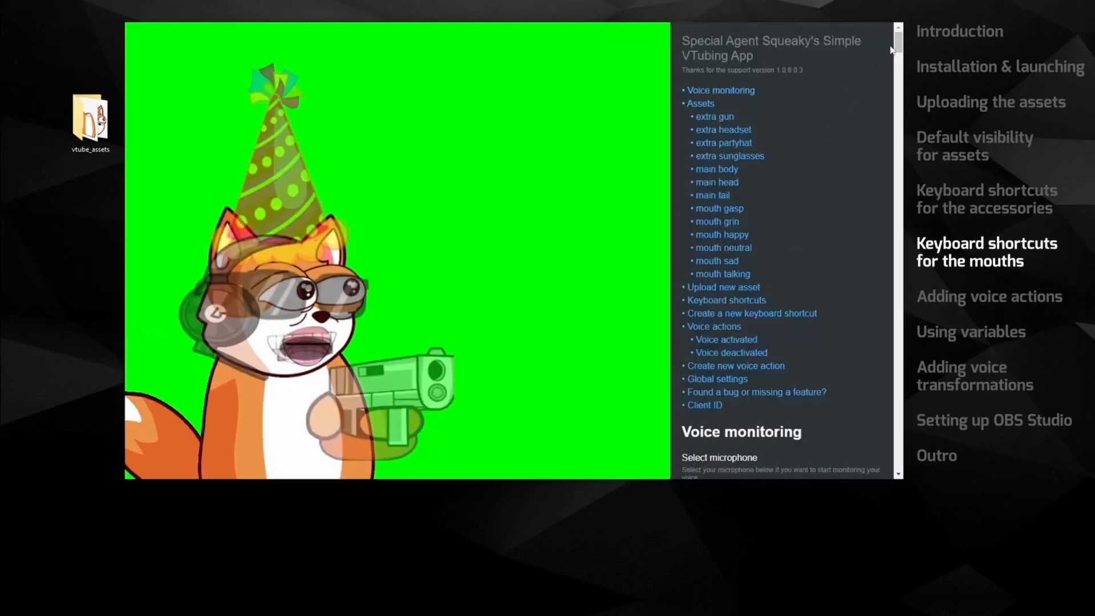
left_click_drag(898, 50, 900, 54)
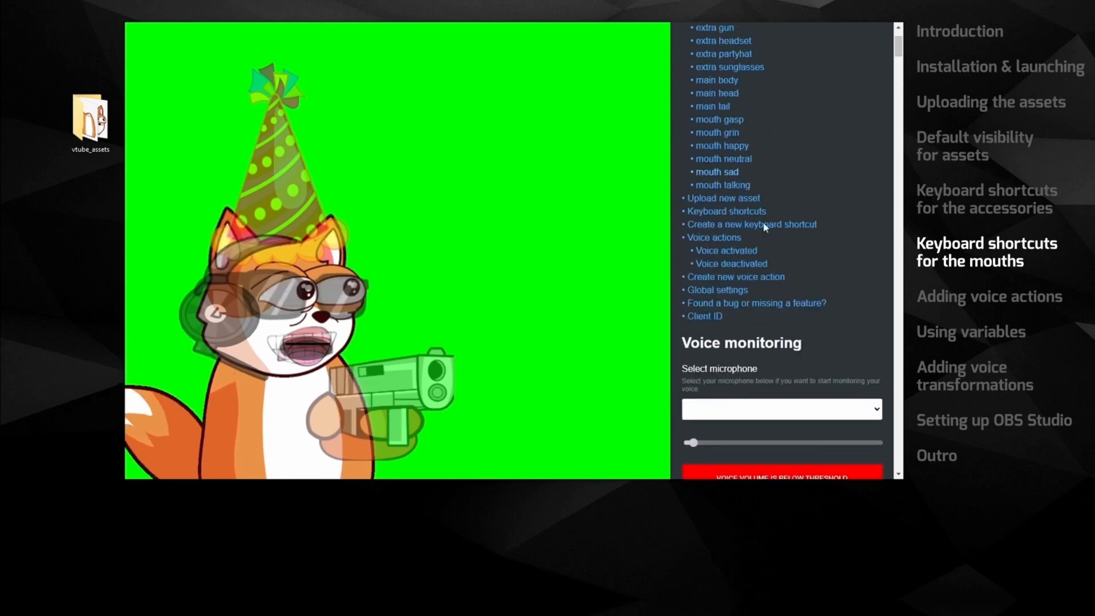
left_click(708, 212)
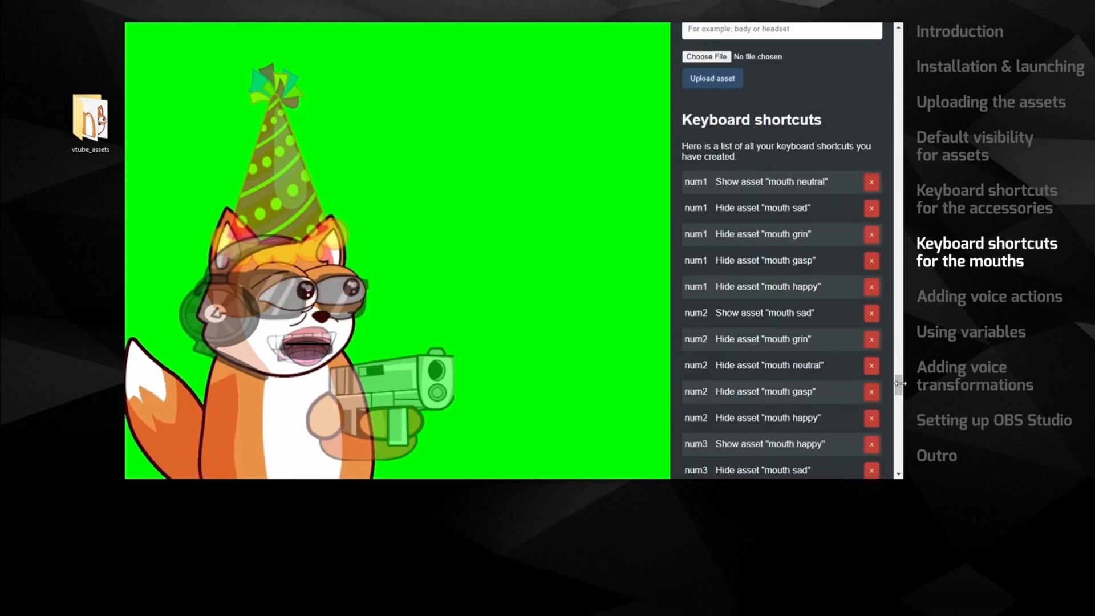
Step: Leave the settings and test the num1 to num5 mouth shortcuts by switching repeatedly between the avatar's expressions
left_click_drag(900, 384, 902, 387)
scroll(901, 391, "down", 1)
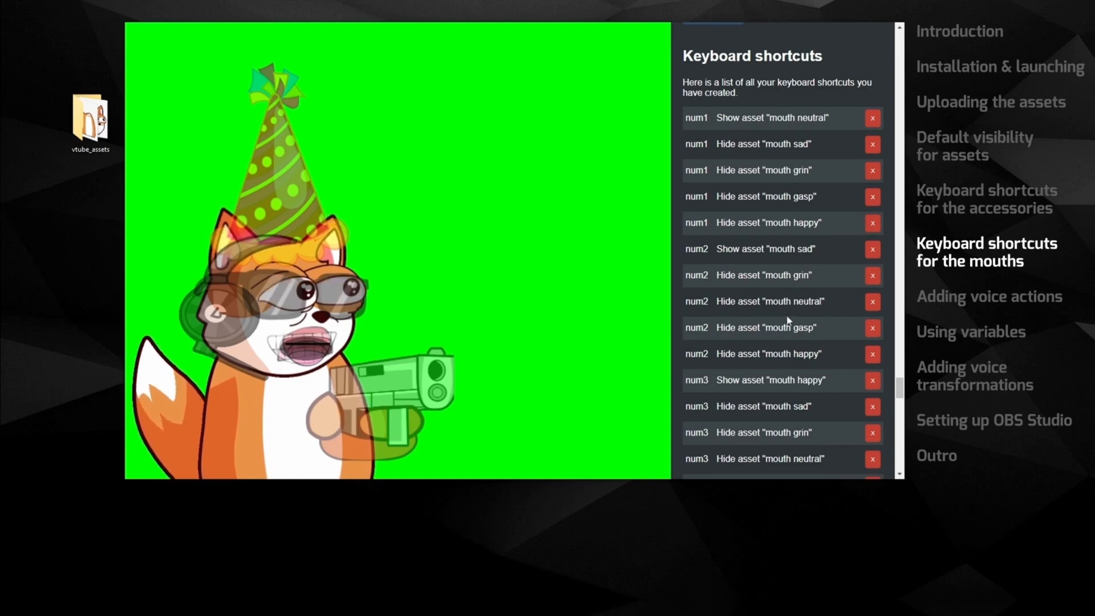
left_click(503, 228)
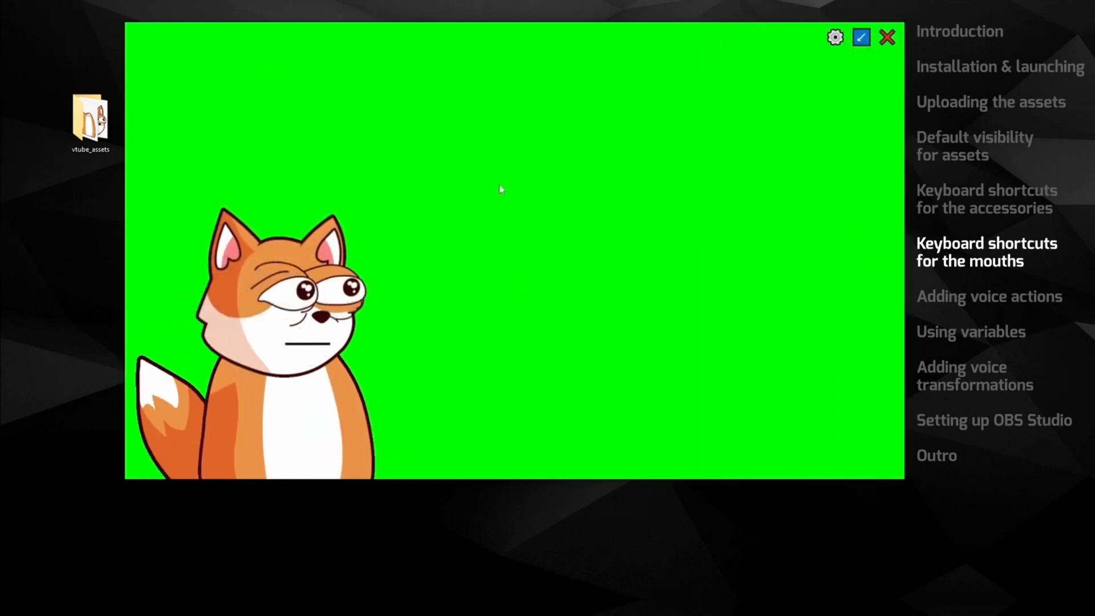
key("2")
key("3")
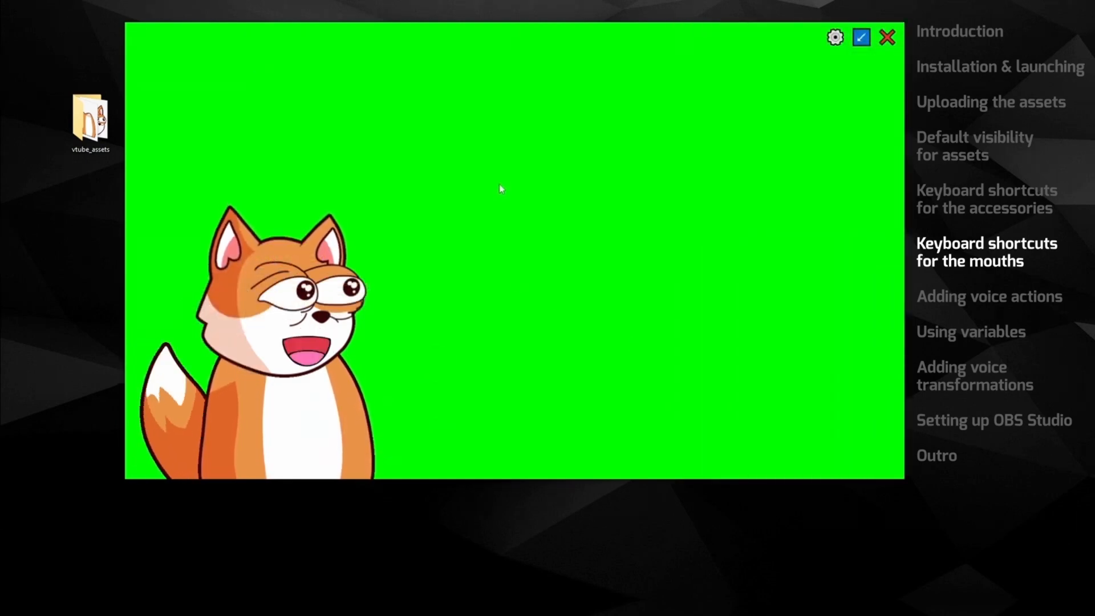
key("4")
key("5")
key("1")
key("4")
key("5")
key("4")
key("2")
key("5")
key("2")
key("4")
key("2")
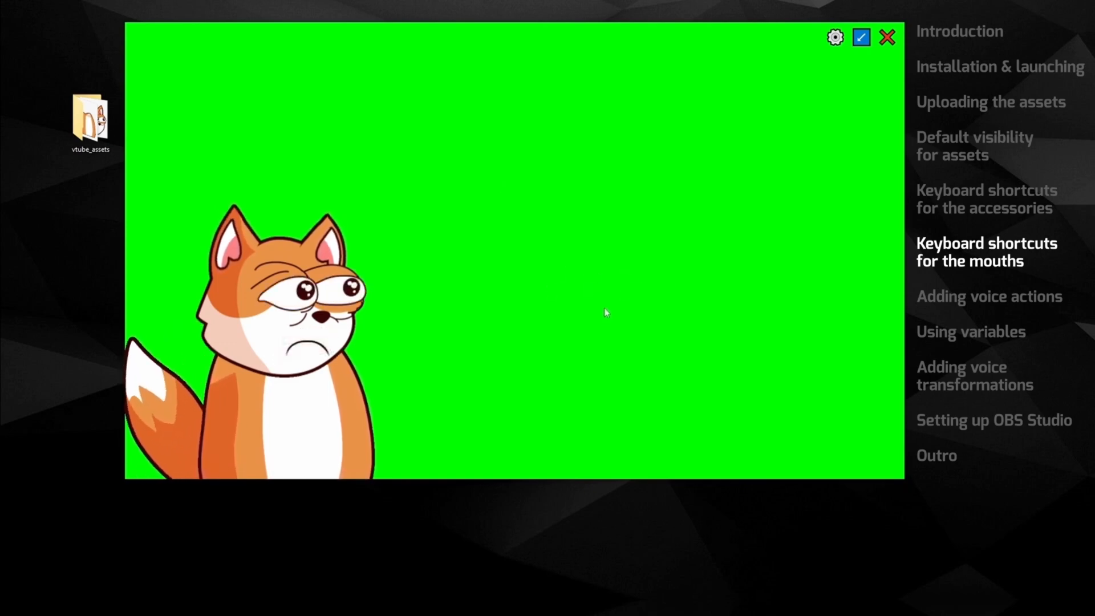
Step: Add a voice action in the settings that shows the asset "mouth talking" on voice activated
left_click(836, 39)
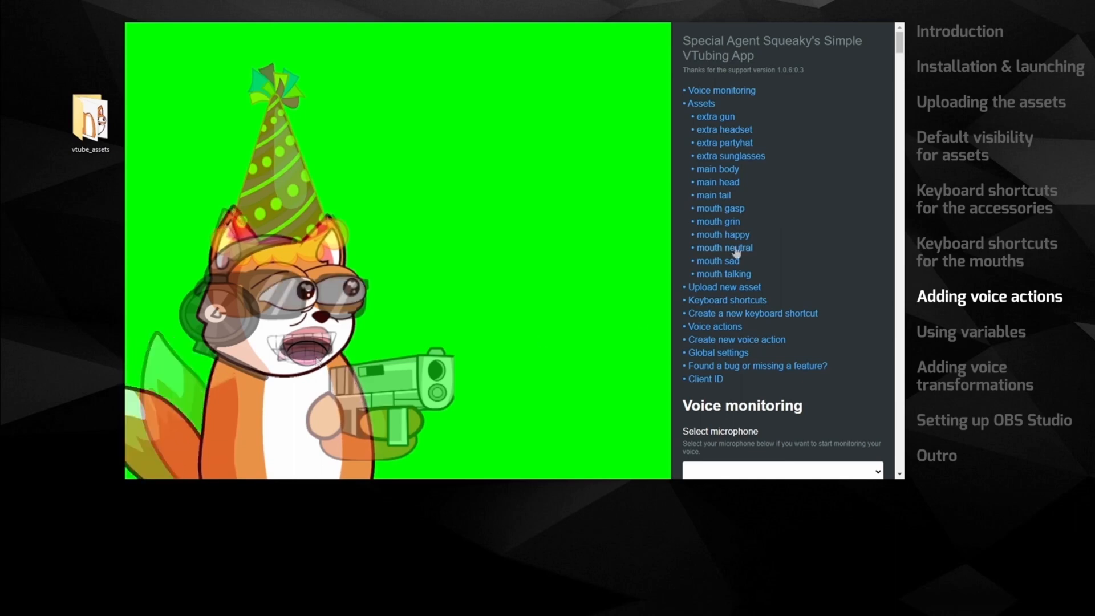
left_click(709, 330)
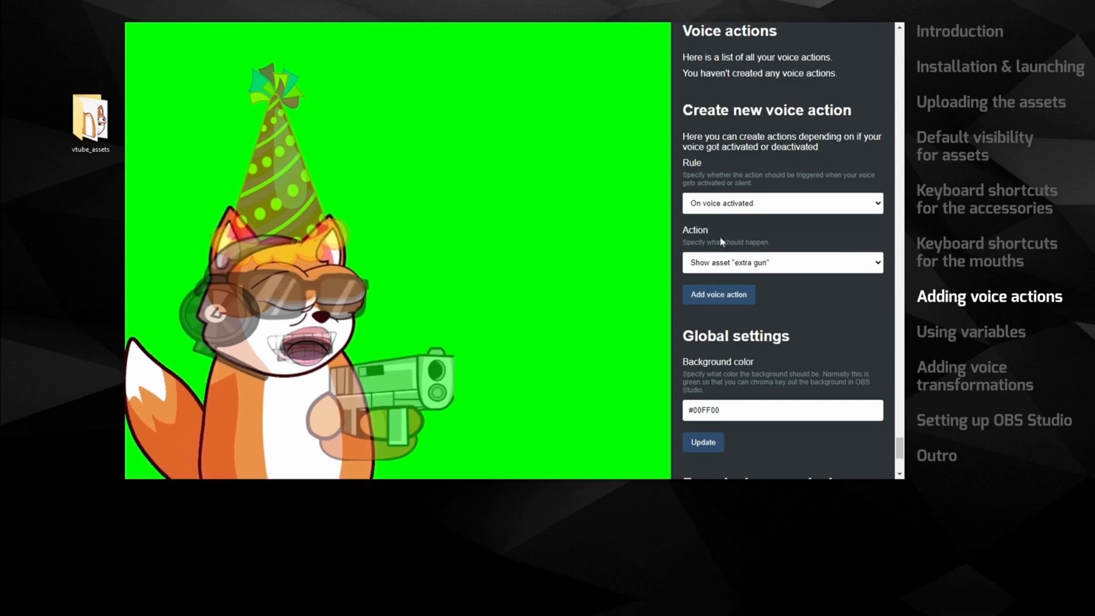
left_click(721, 263)
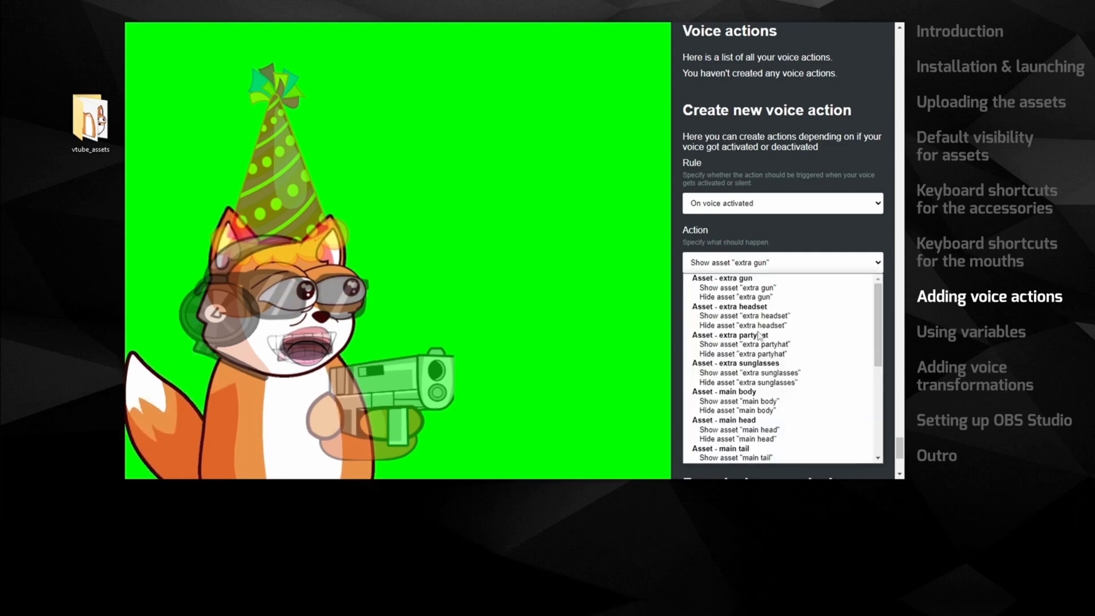
left_click(706, 228)
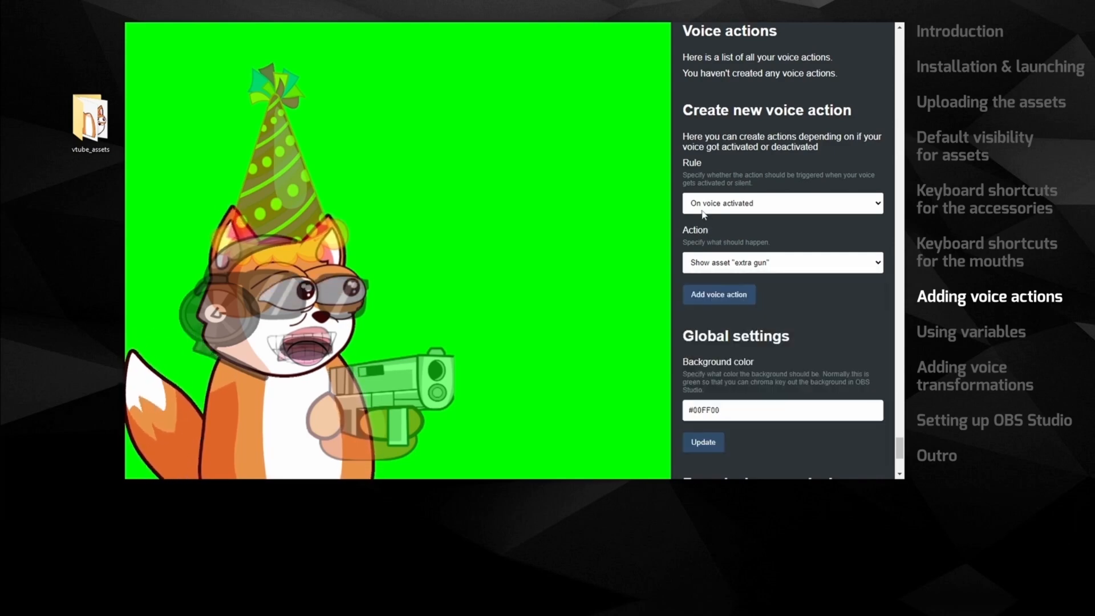
left_click(734, 267)
scroll(741, 399, "down", 5)
left_click(741, 430)
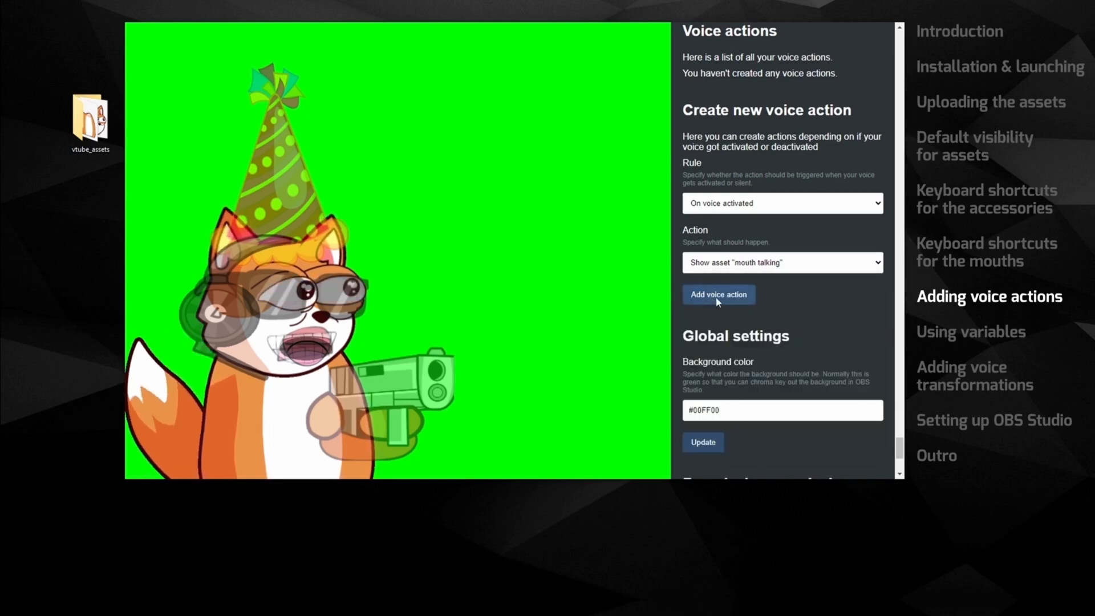
left_click(718, 297)
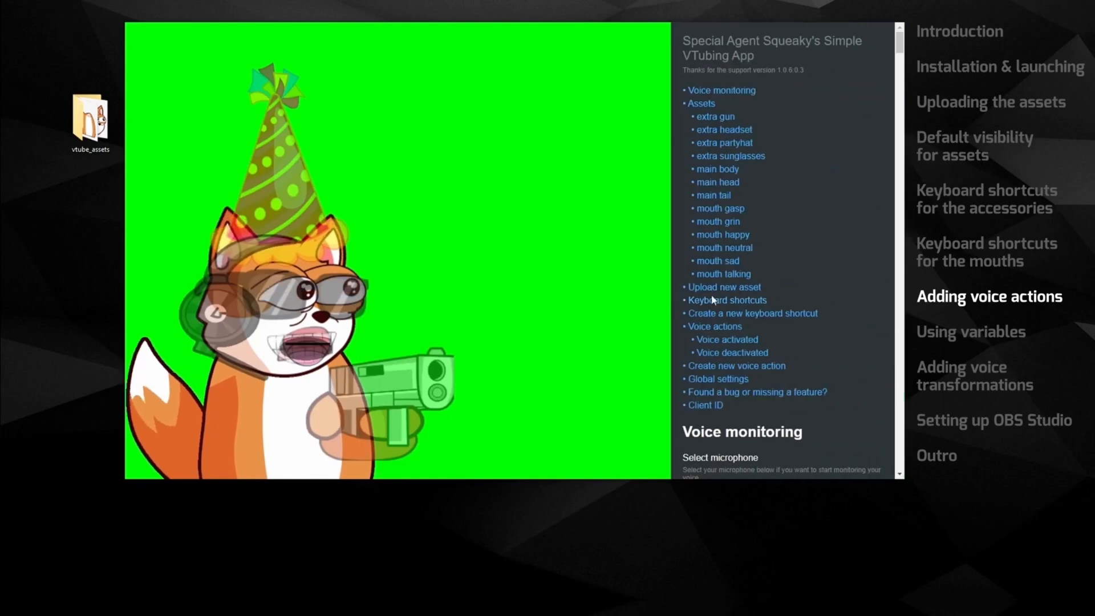
Step: Add a voice action that hides the asset "mouth talking" on voice deactivated
left_click(715, 366)
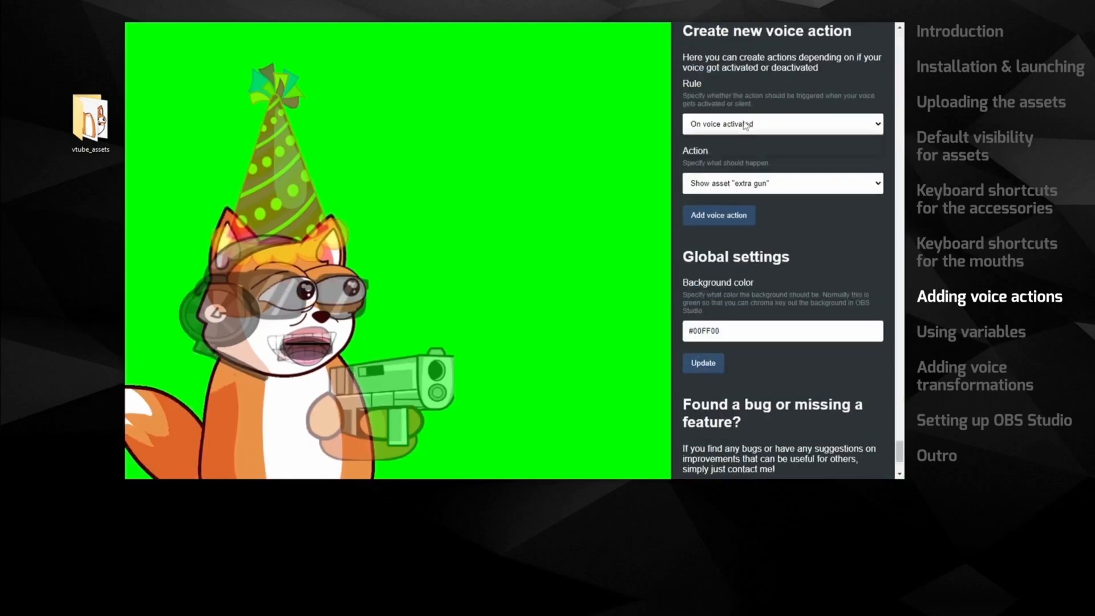
left_click(745, 125)
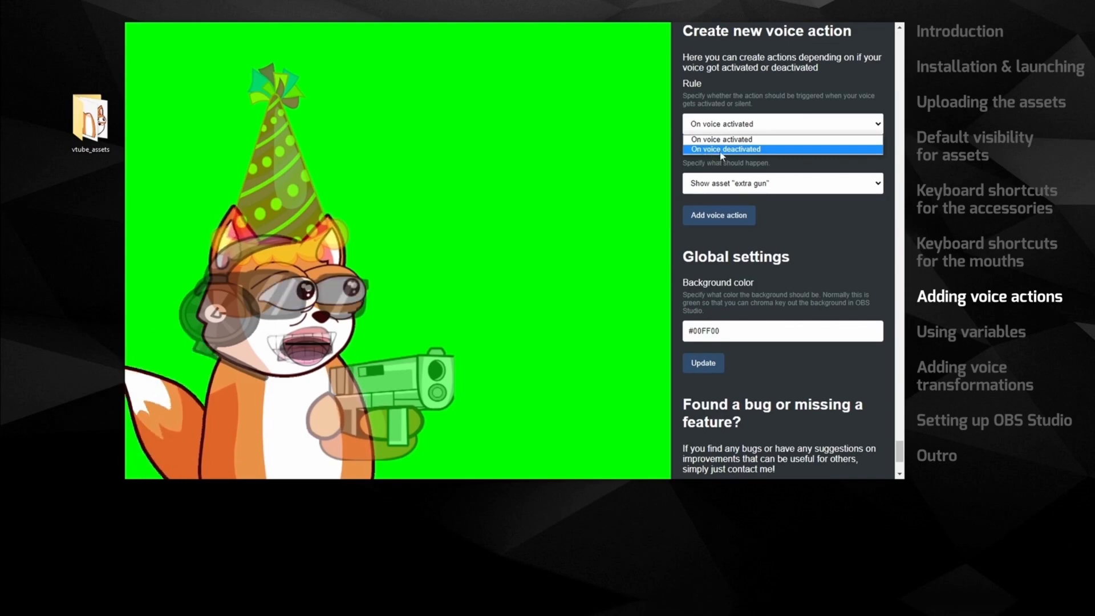
left_click(722, 149)
left_click(723, 184)
left_click_drag(875, 234, 879, 350)
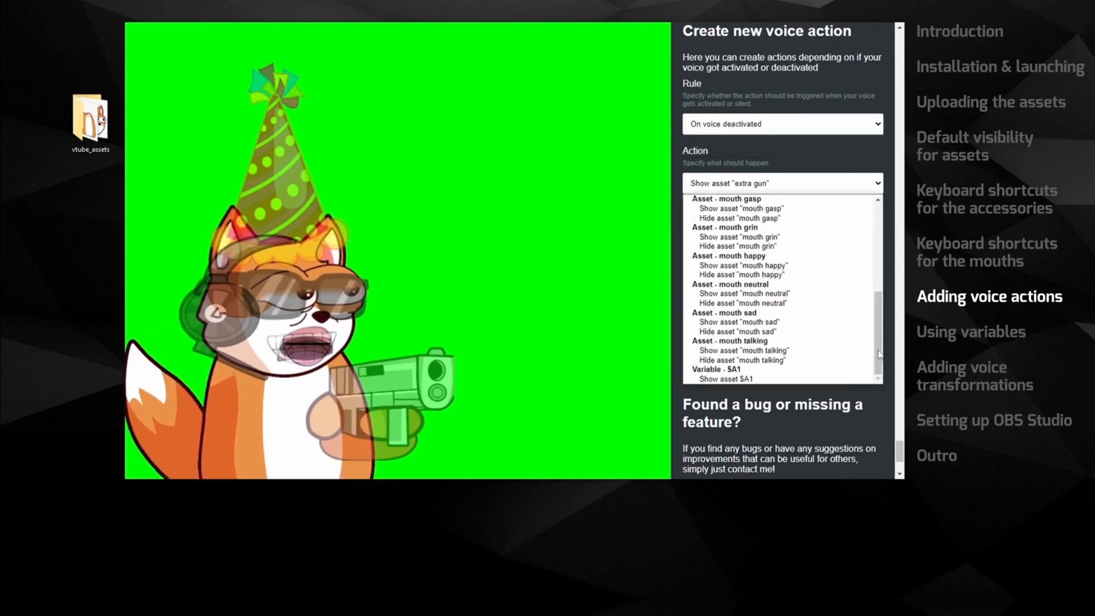
left_click(738, 362)
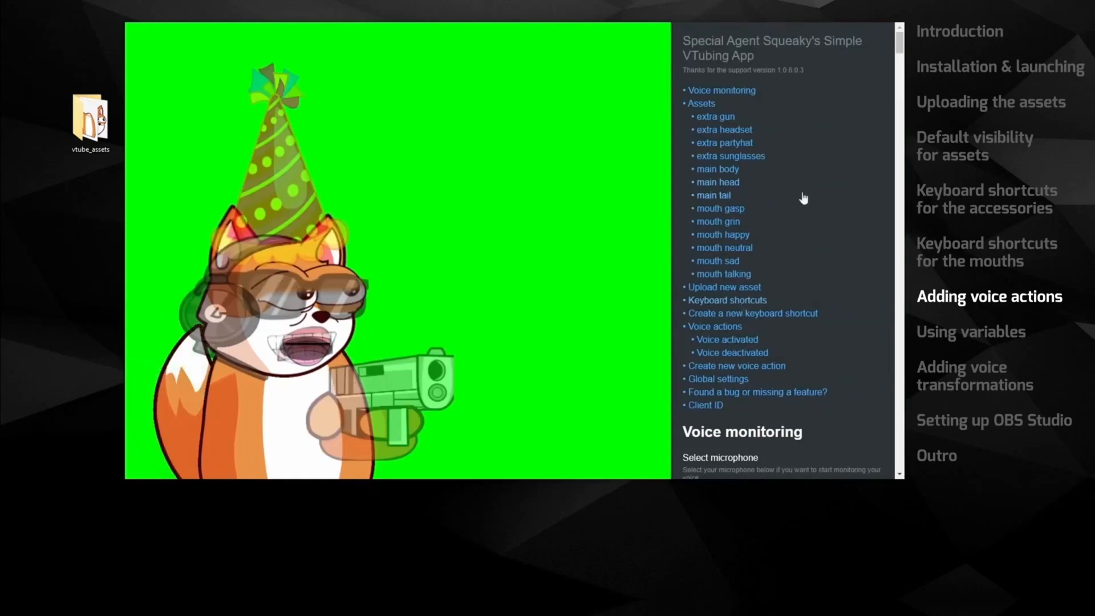
Step: Select "Microphone (ATR2100x-USB Microphone)" as the microphone for voice monitoring
left_click_drag(899, 53, 900, 56)
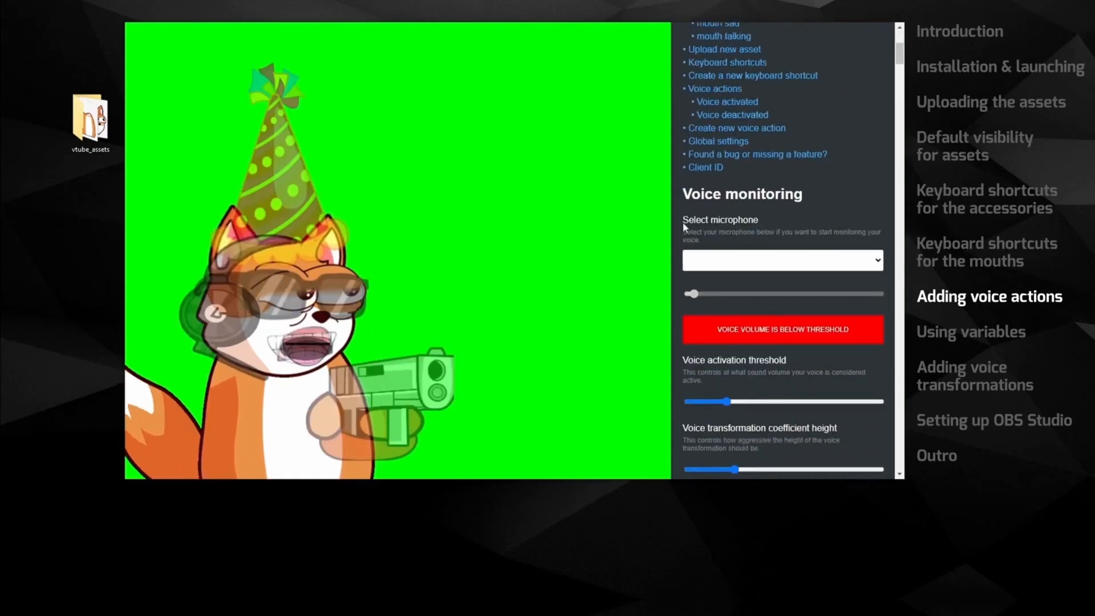
left_click(741, 265)
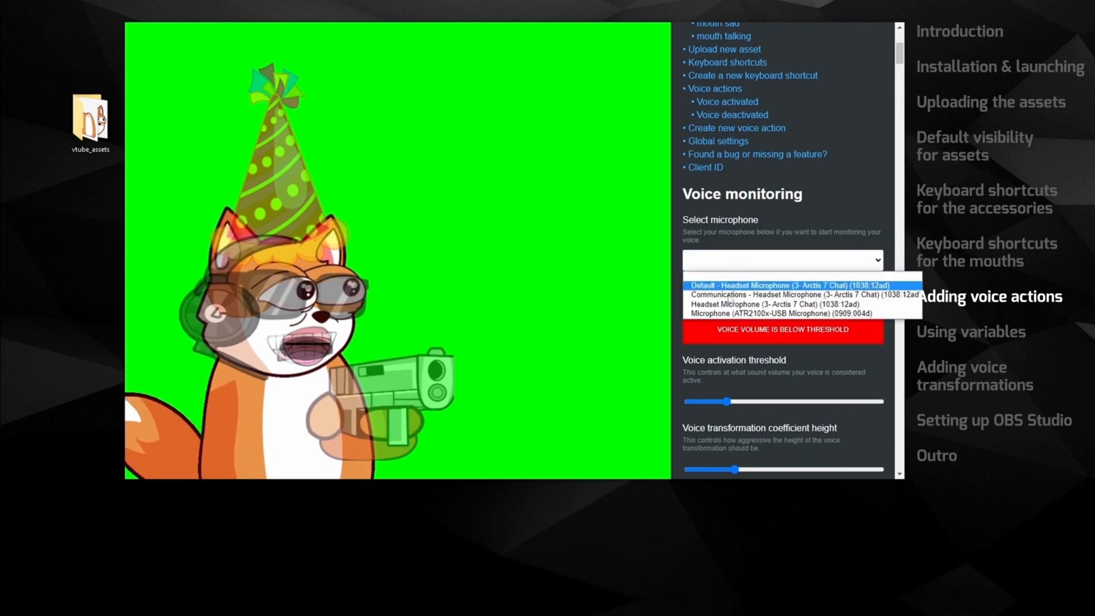
left_click(721, 315)
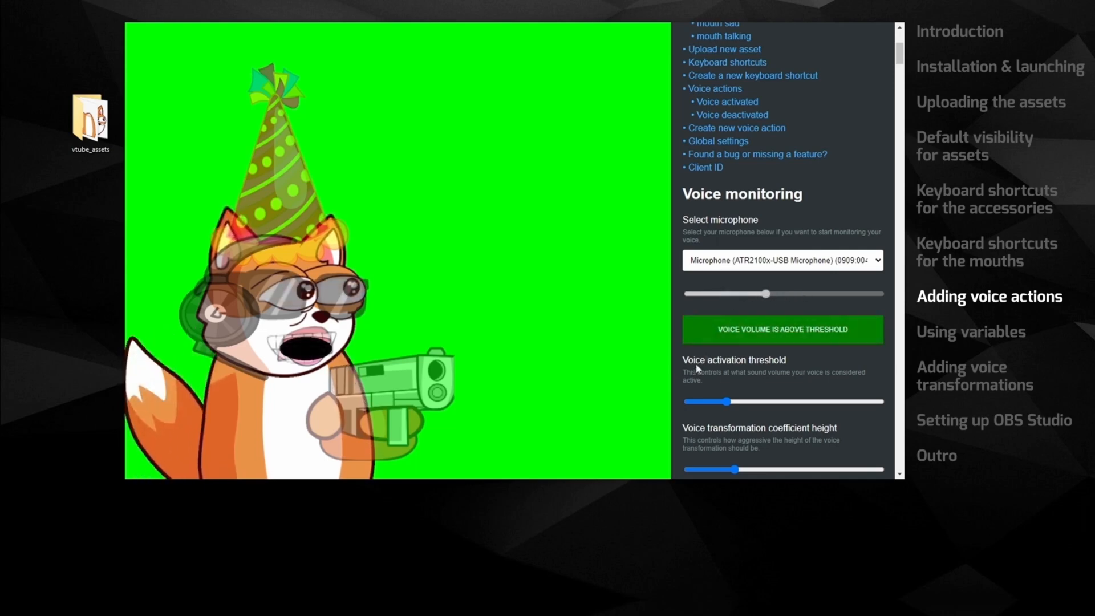
Step: Try higher and lower voice activation thresholds, then set the threshold to about a fifth of its range
left_click_drag(727, 402, 750, 402)
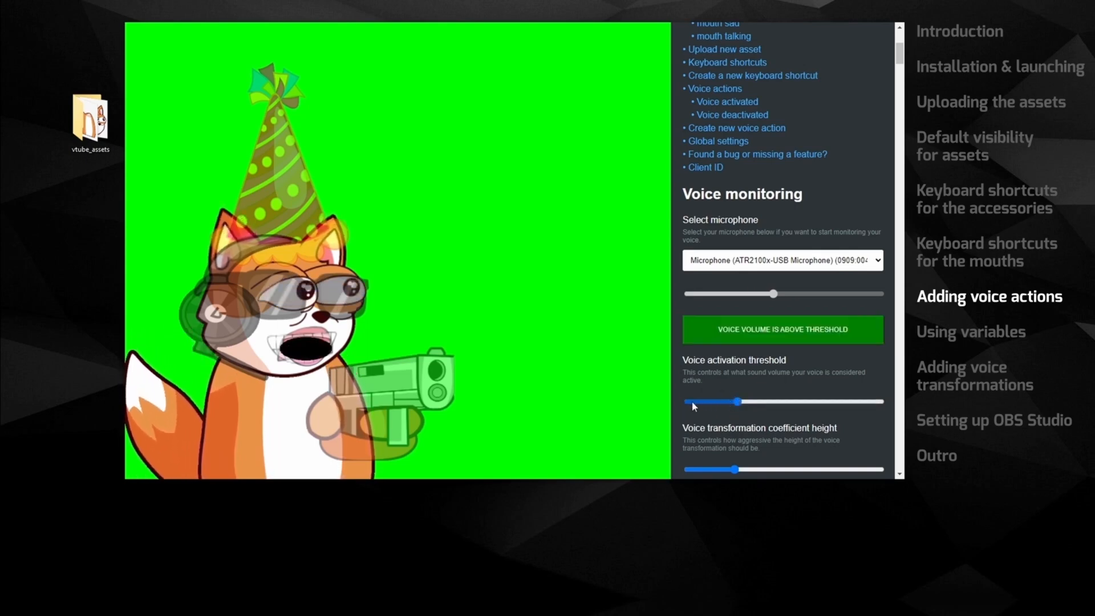
left_click_drag(738, 403, 832, 404)
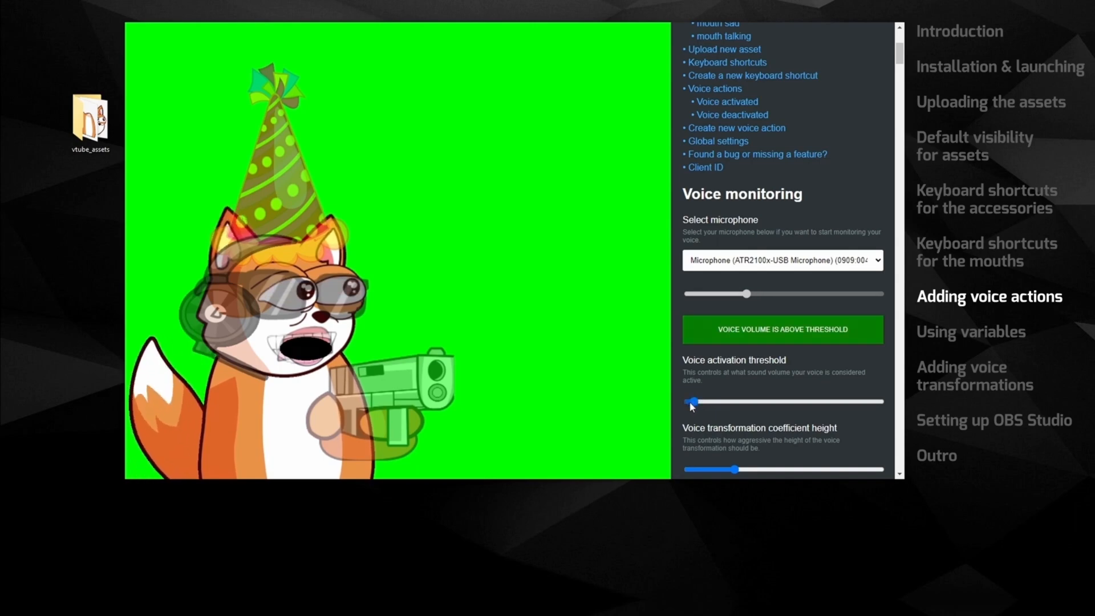
left_click_drag(691, 405, 731, 404)
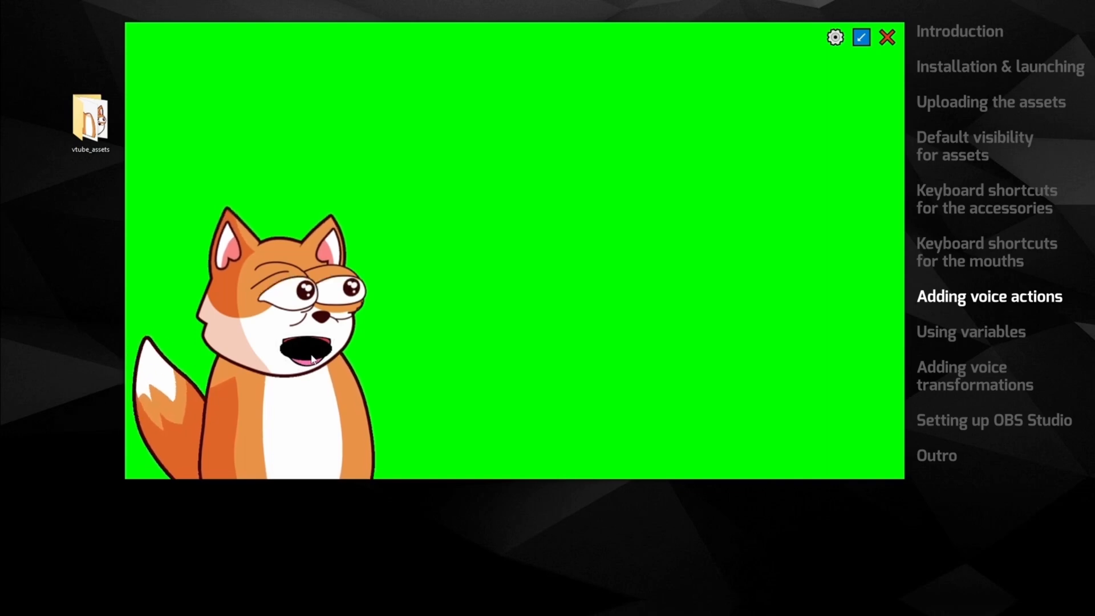
Step: Add a voice action in the settings that hides the asset "mouth neutral" on voice activated
left_click(835, 37)
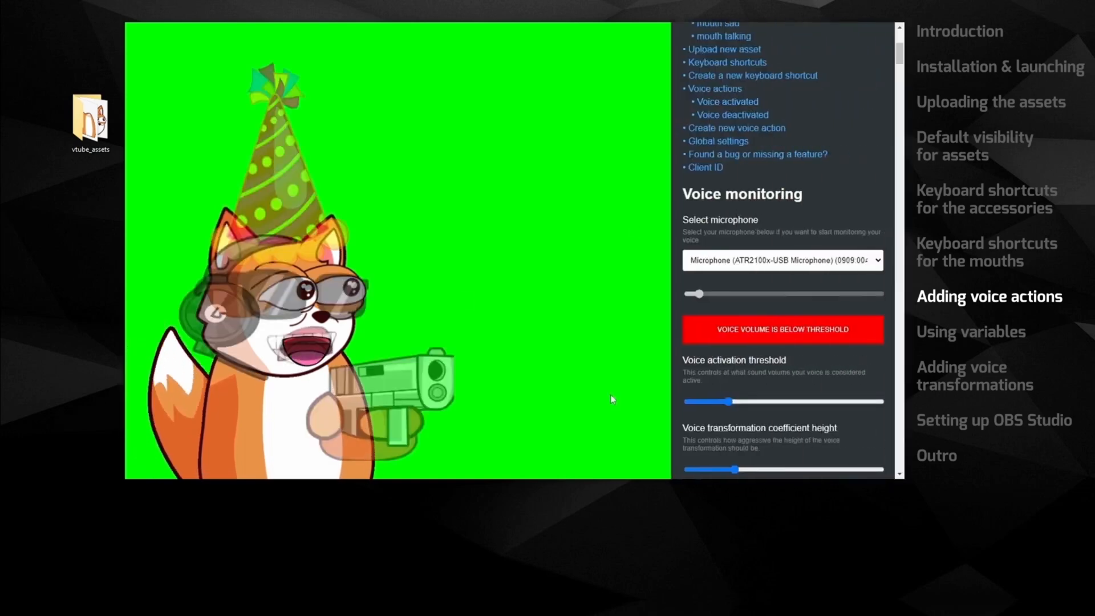
left_click(716, 130)
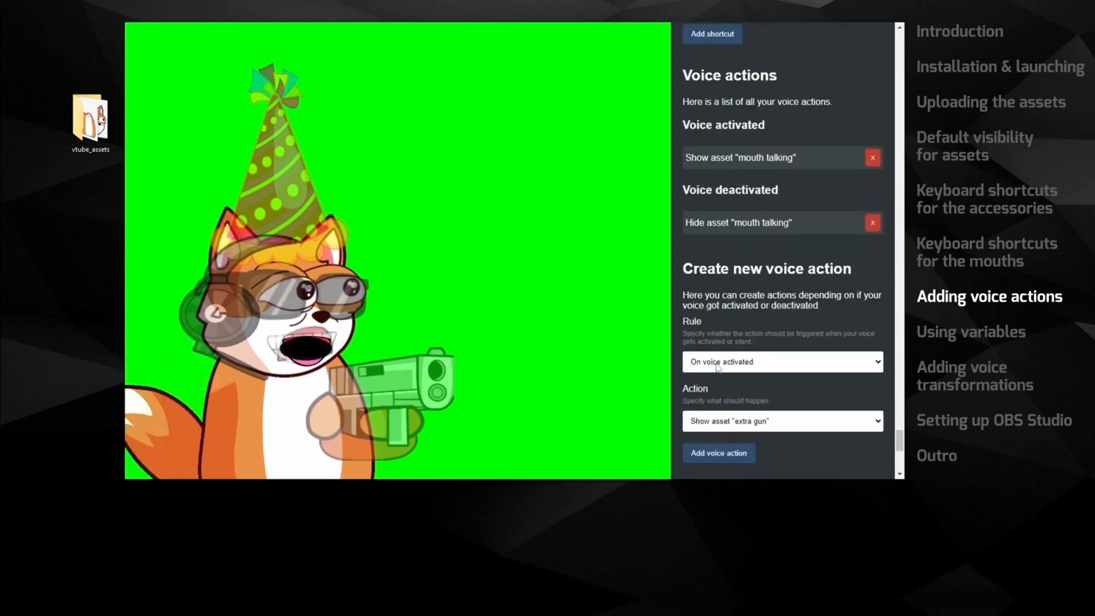
left_click(719, 366)
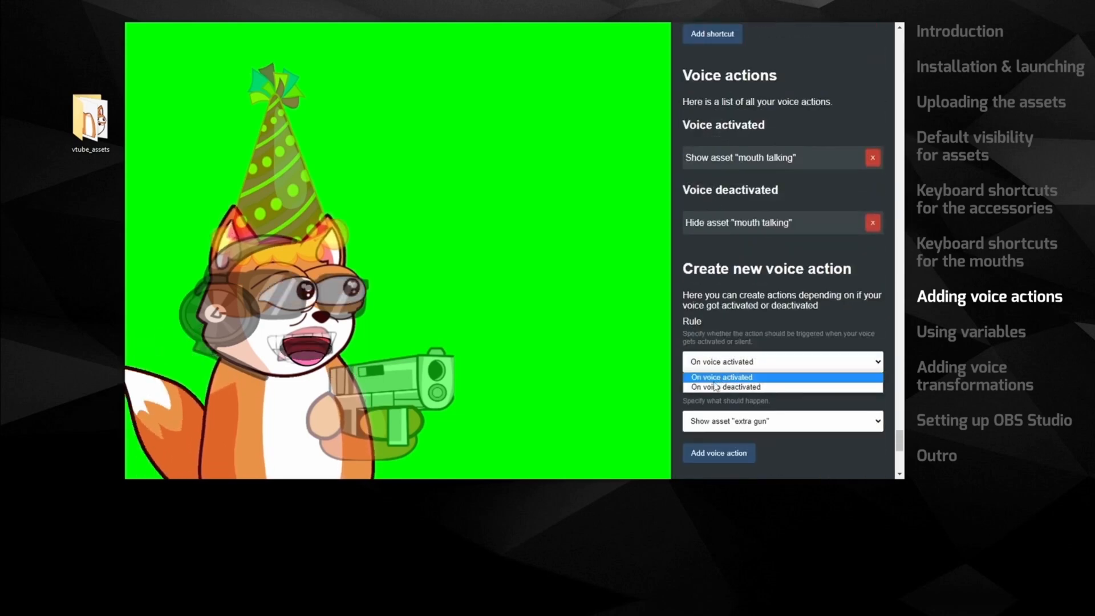
left_click(763, 353)
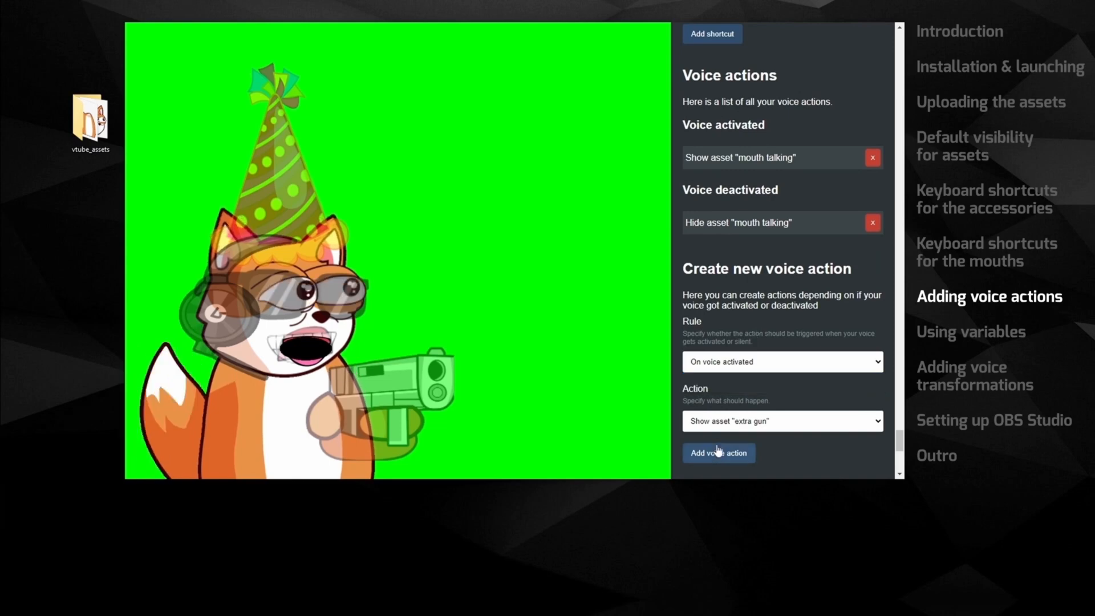
left_click(726, 425)
scroll(871, 394, "down", 7)
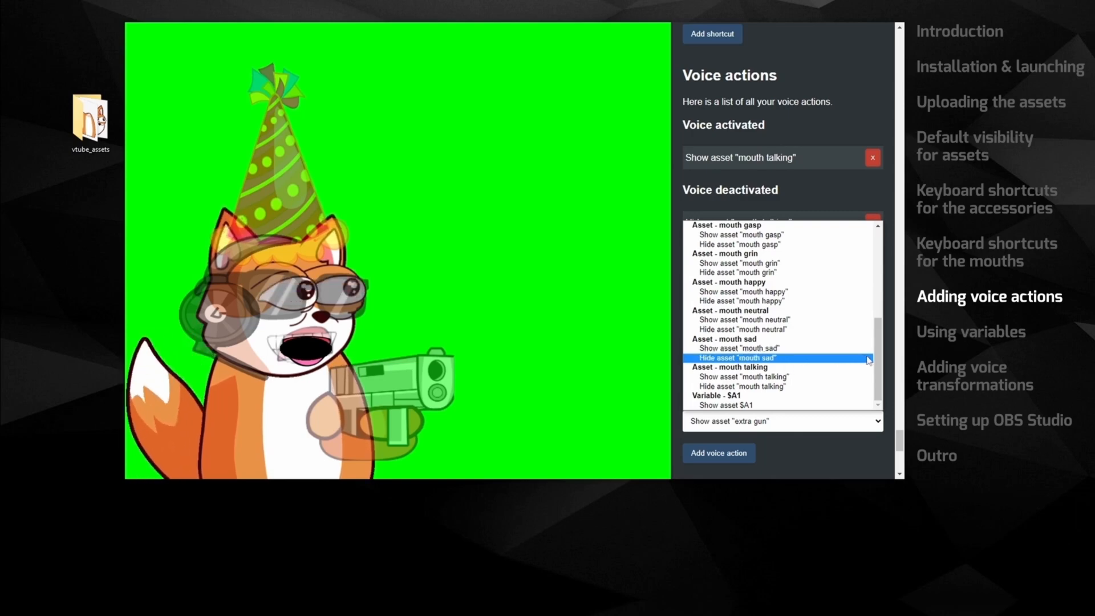
scroll(881, 360, "up", 2)
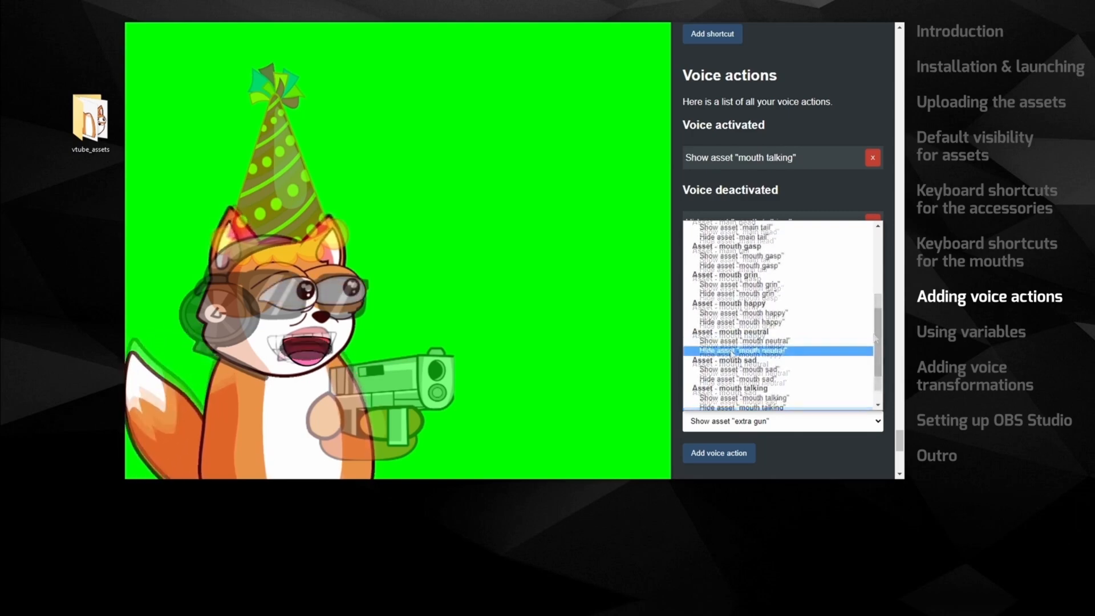
left_click(740, 356)
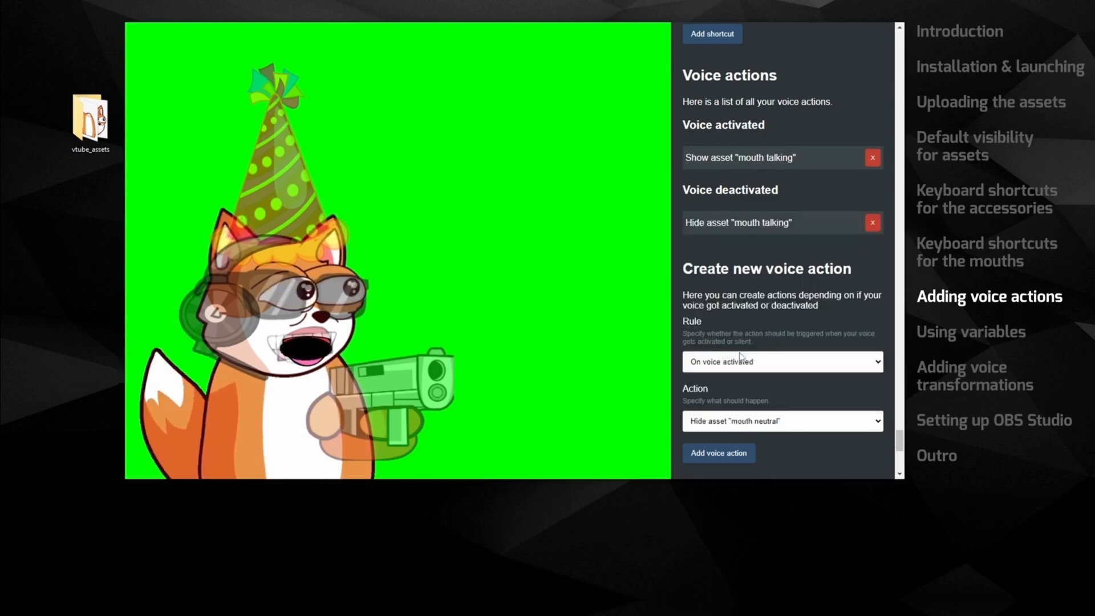
left_click(720, 453)
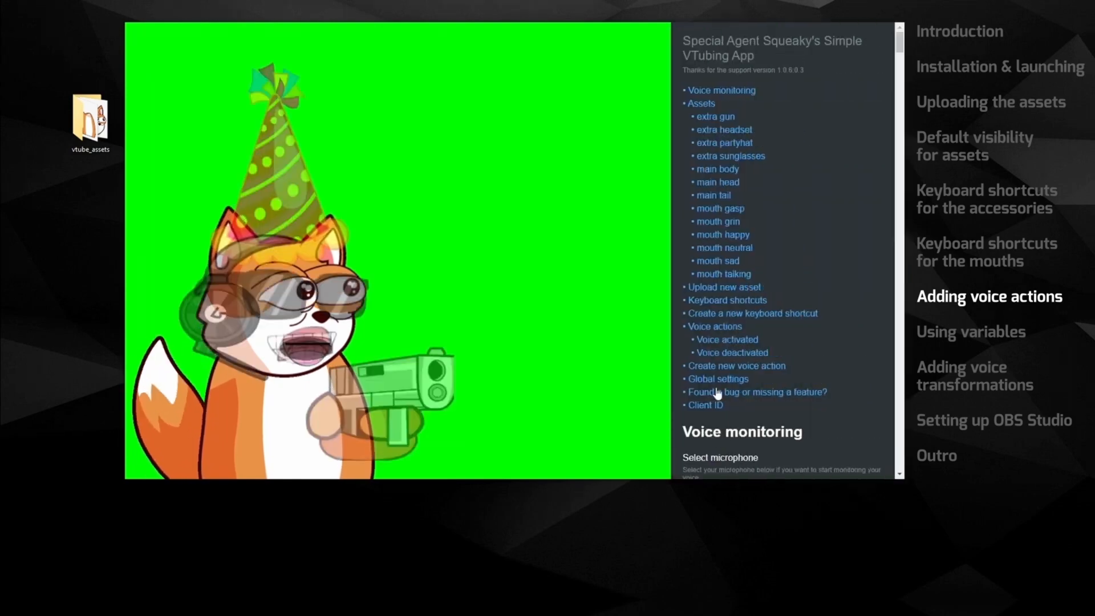
Step: Add another on-voice-activated action that hides the asset "mouth sad"
left_click(710, 368)
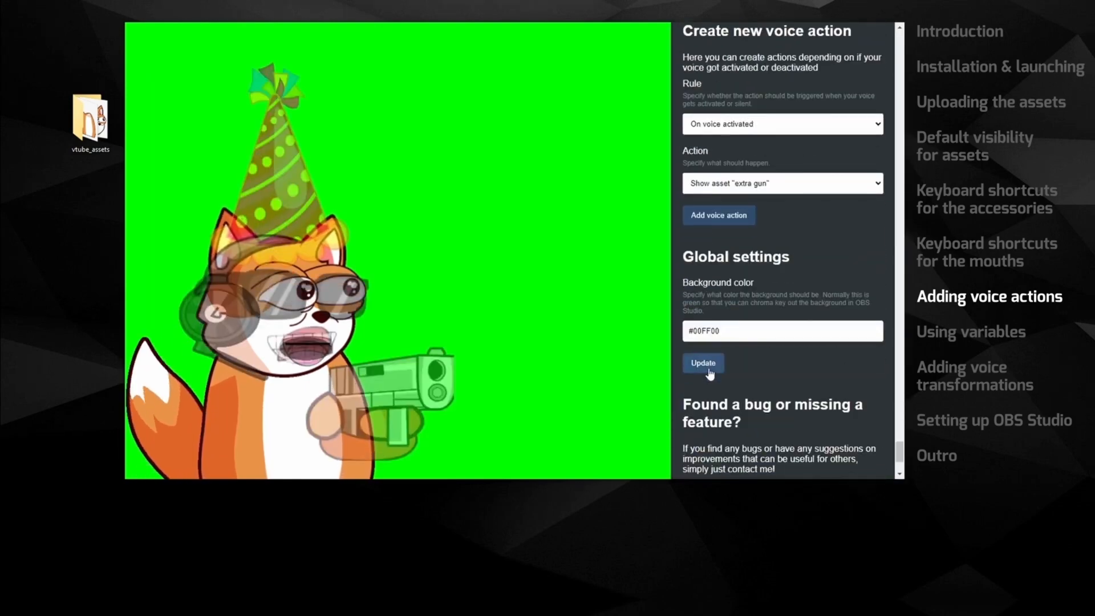
left_click(710, 188)
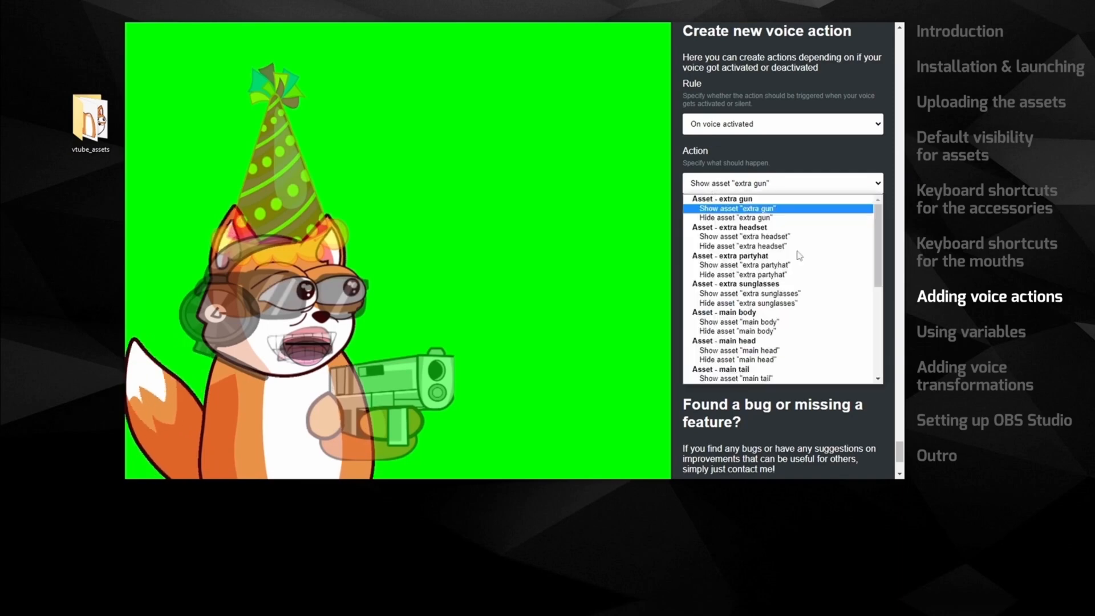
left_click_drag(880, 273, 880, 365)
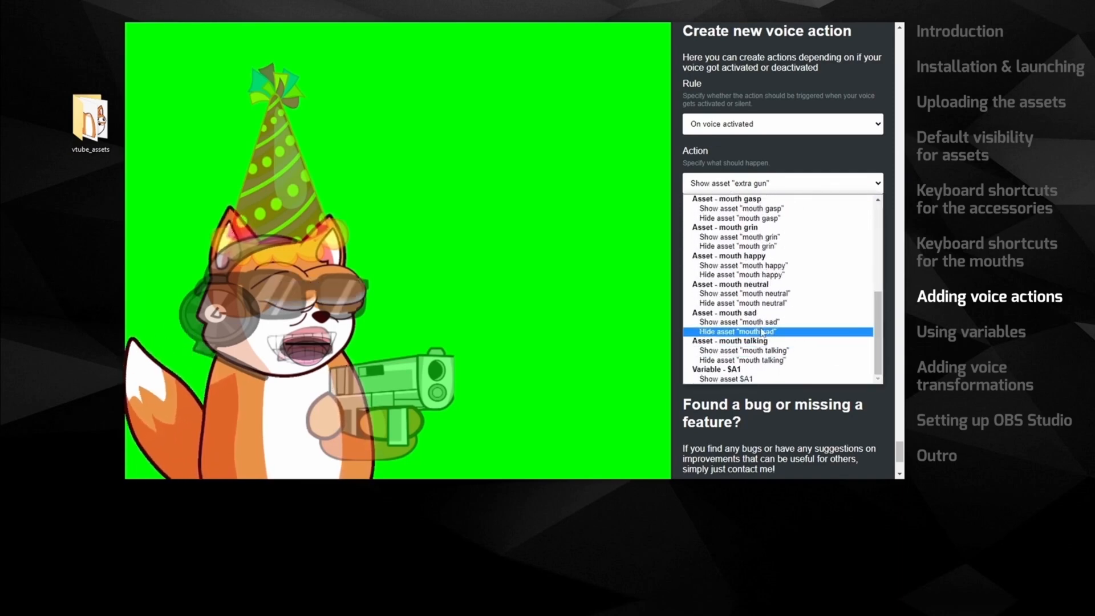
left_click(737, 332)
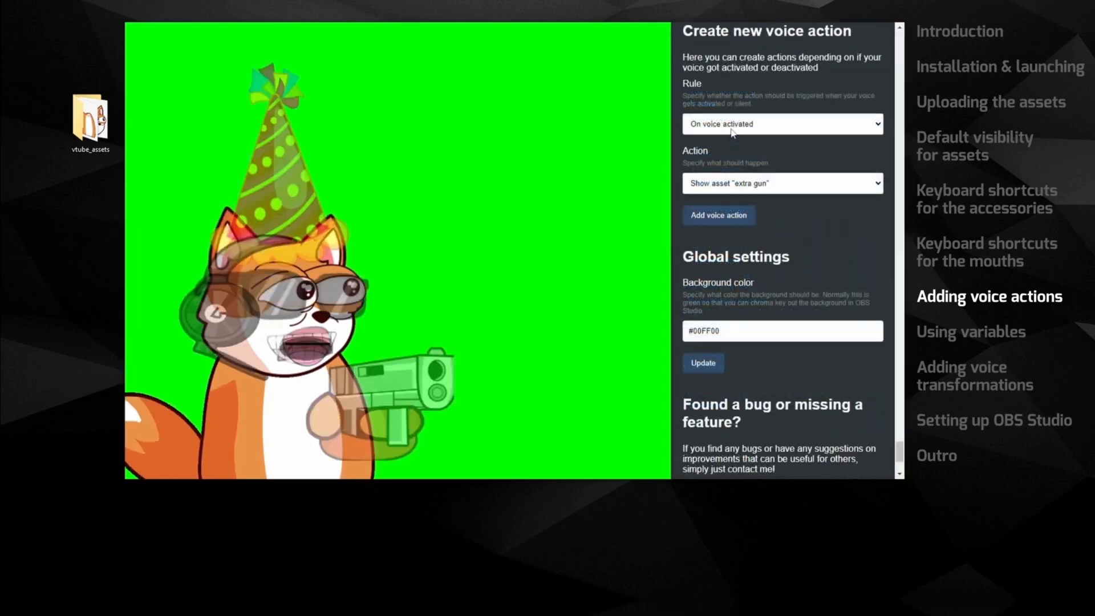
Step: Add an on-voice-activated action that hides the asset "mouth happy"
left_click(732, 130)
left_click(736, 140)
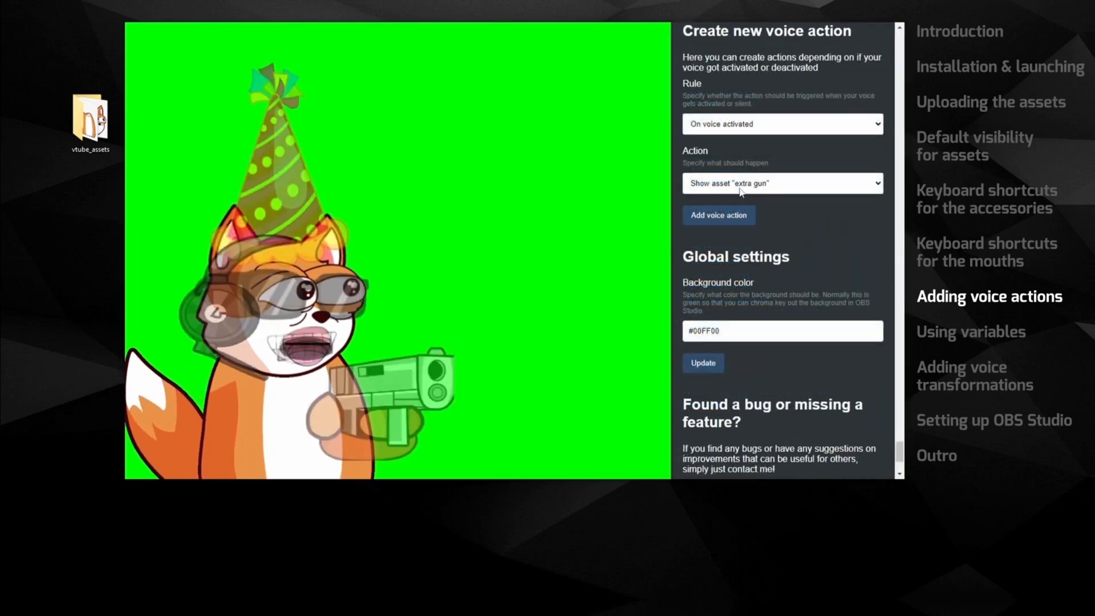
left_click(743, 189)
left_click_drag(880, 253, 869, 335)
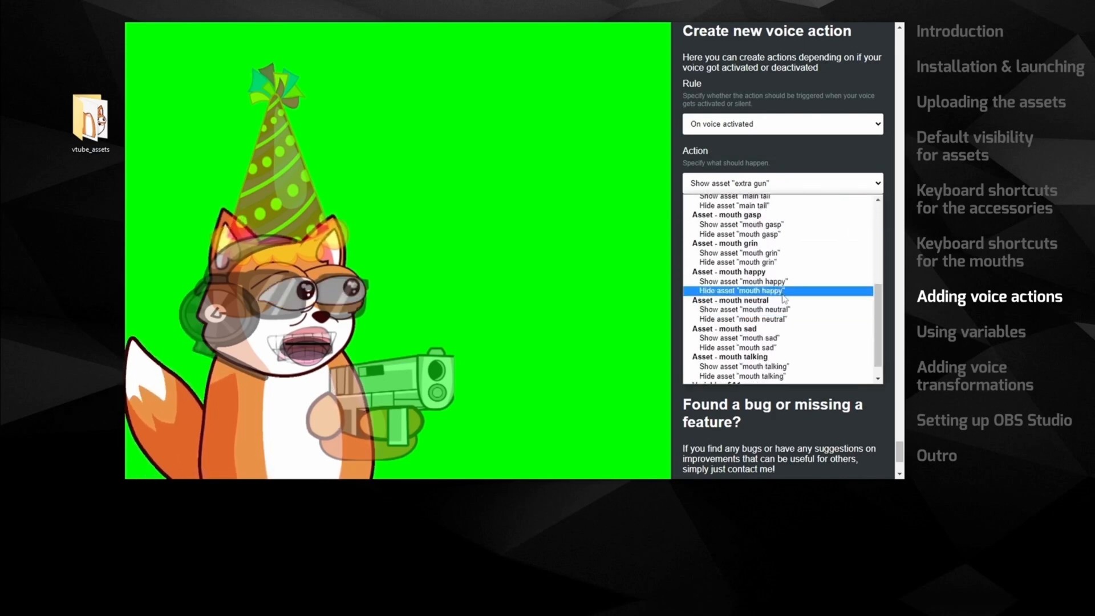
left_click(783, 292)
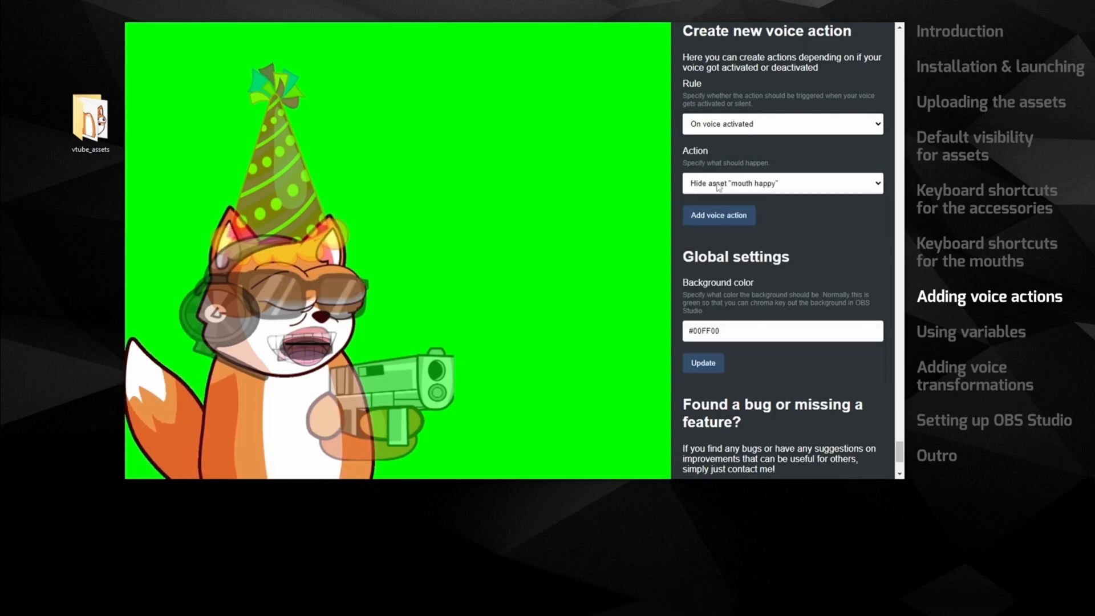
left_click(713, 225)
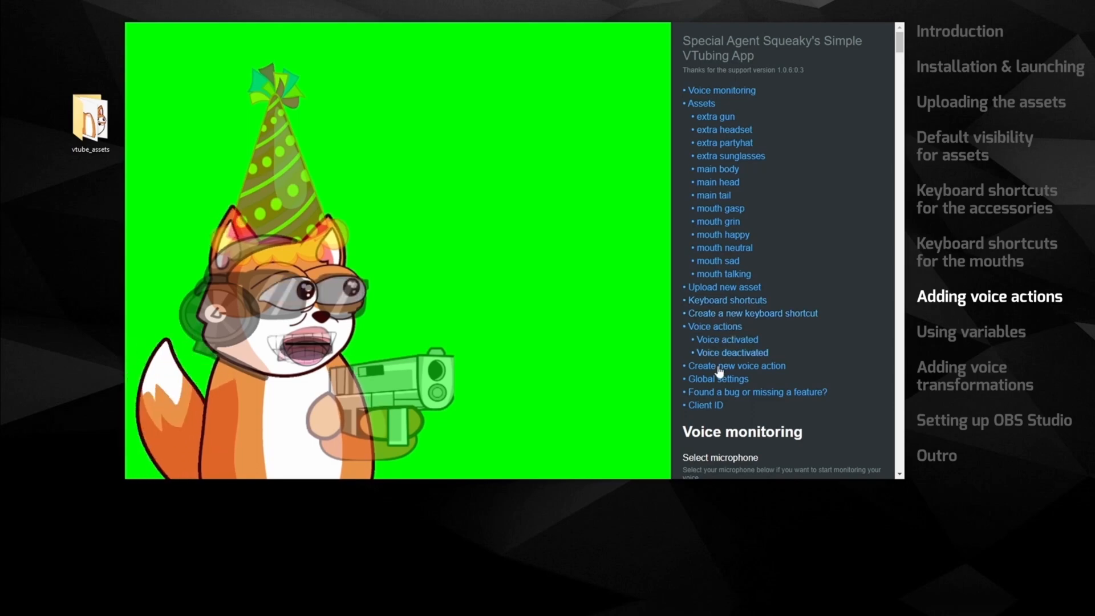
Step: Add an on-voice-activated action that hides the asset "mouth grin"
left_click(720, 367)
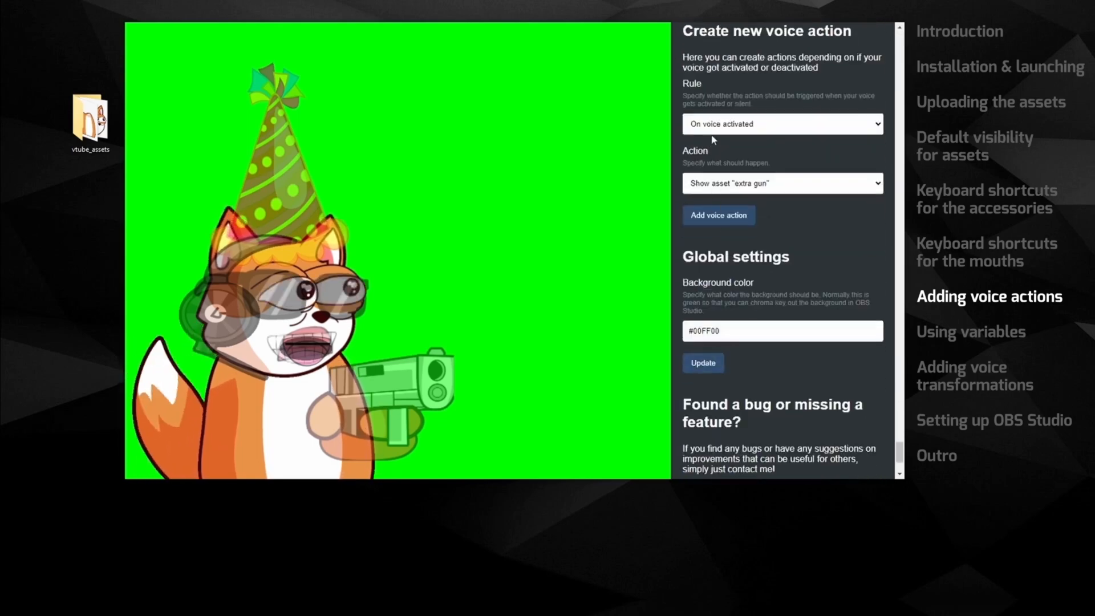
left_click(716, 185)
left_click(736, 244)
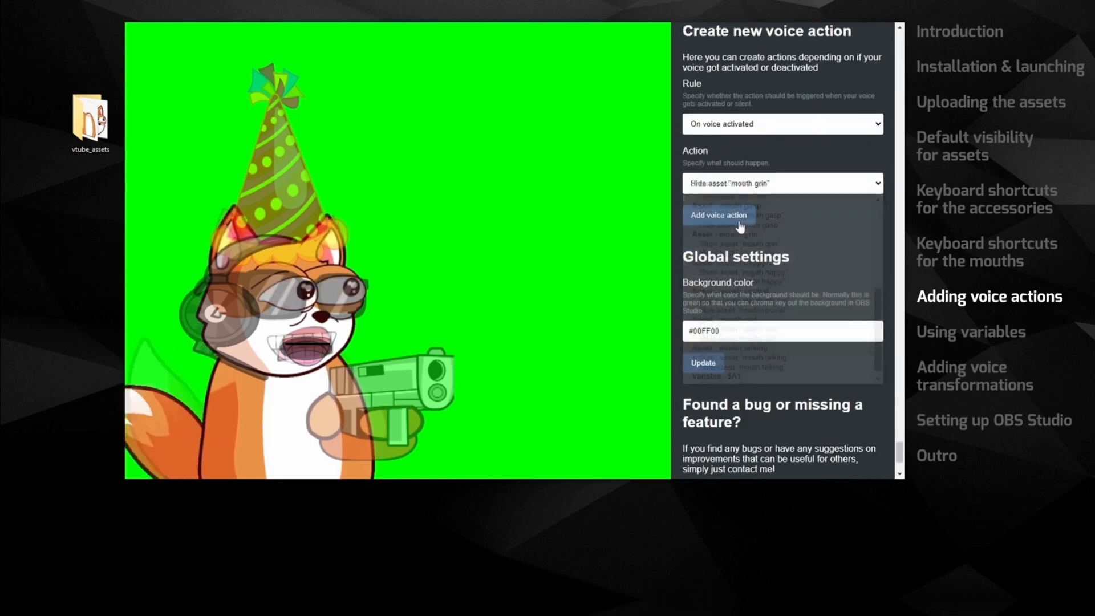
key("ctrl+r")
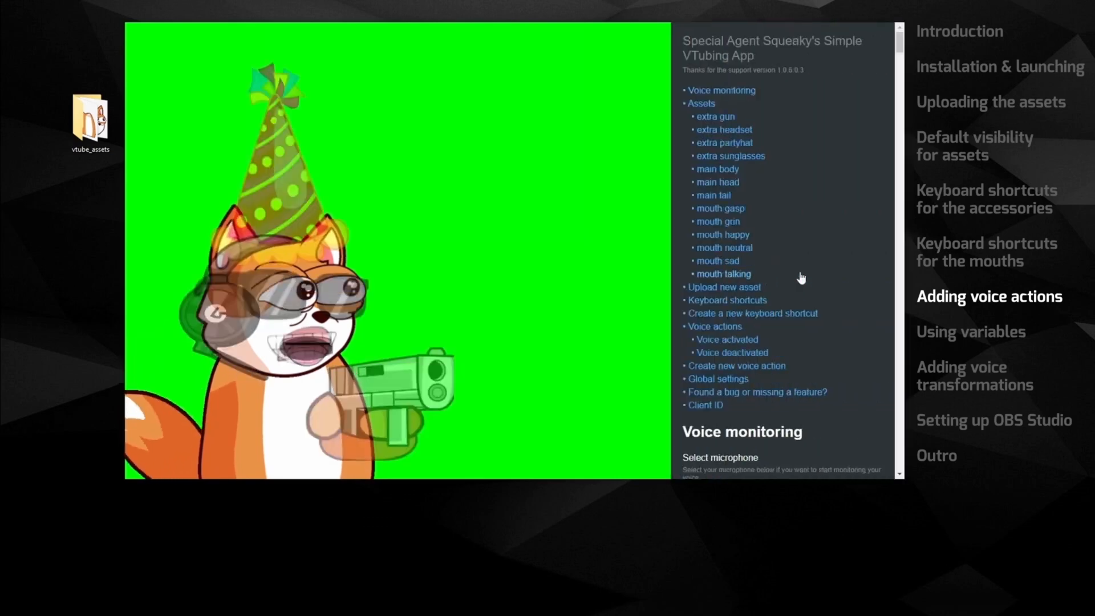
Step: Add an on-voice-activated action that hides the asset "mouth gasp"
left_click(723, 367)
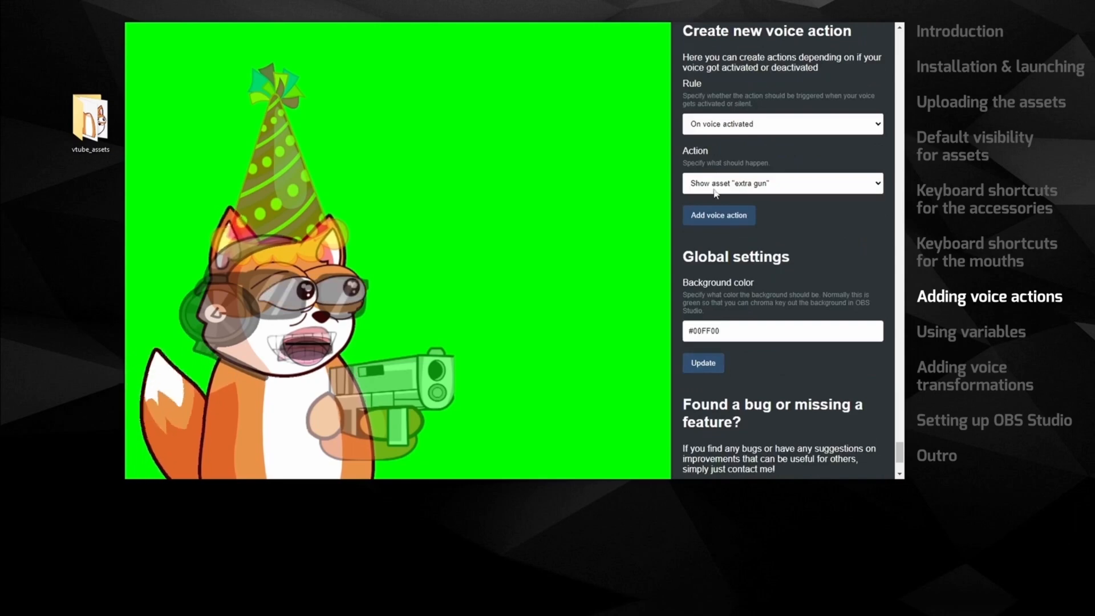
left_click(715, 190)
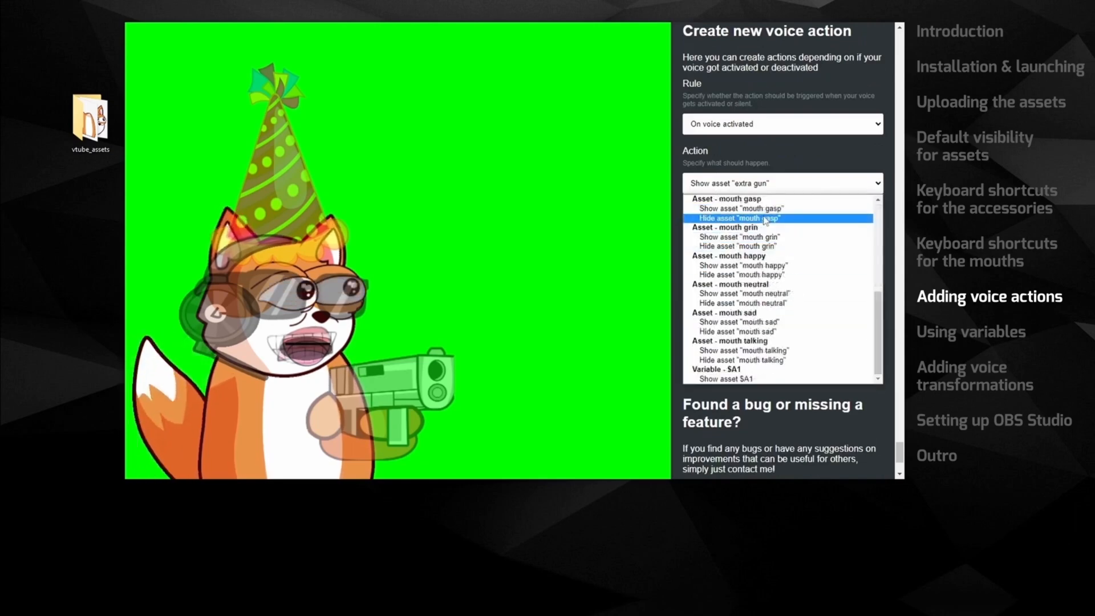
left_click(766, 219)
left_click(743, 224)
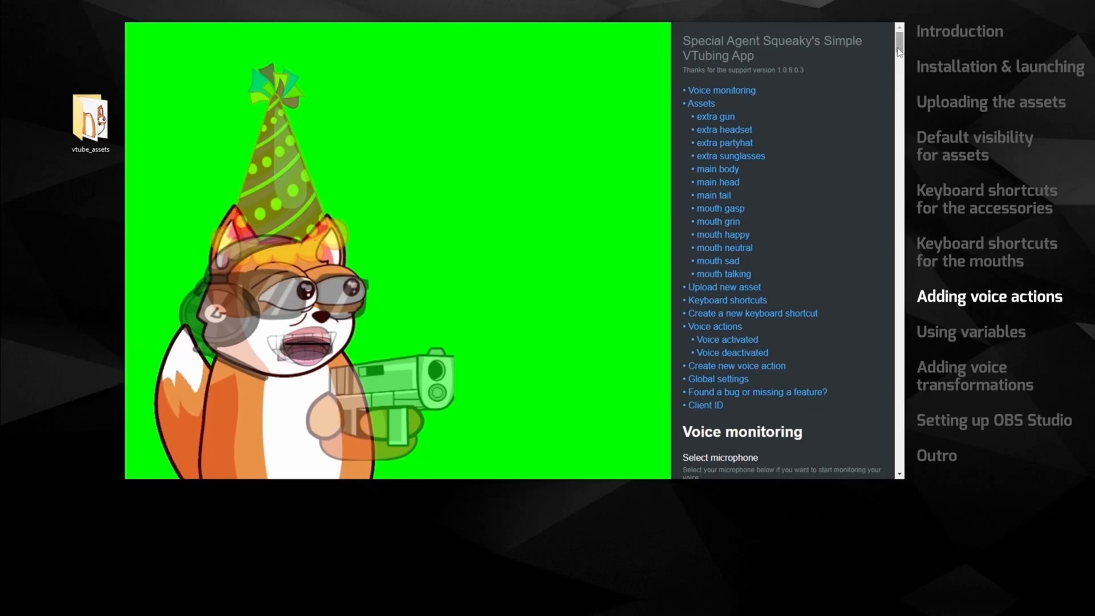
Step: Reselect "Microphone (ATR2100x-USB Microphone)" as the microphone for voice monitoring
scroll(900, 52, "down", 5)
left_click(748, 209)
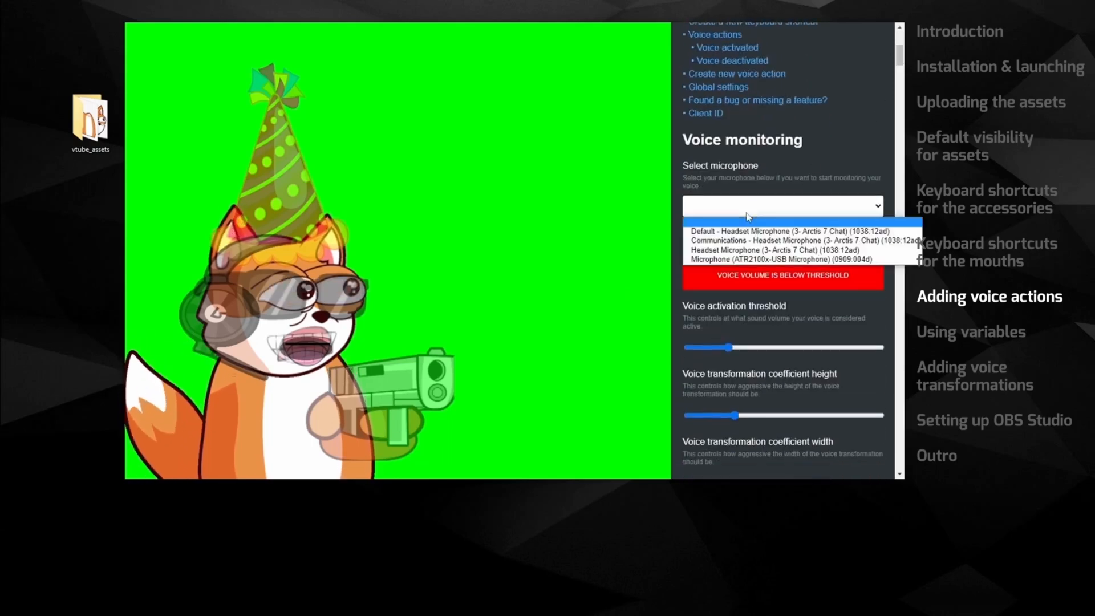
left_click(711, 259)
left_click(502, 317)
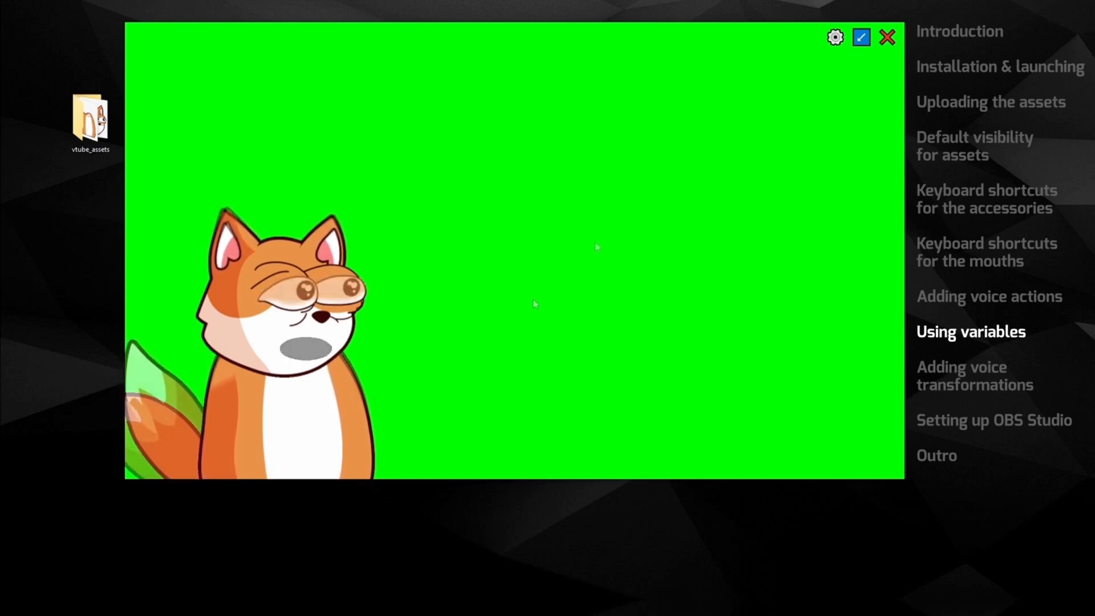
Step: Reopen the settings and create a keyboard shortcut bound to num1 that sets variable $A1 as a mouth asset
left_click(834, 40)
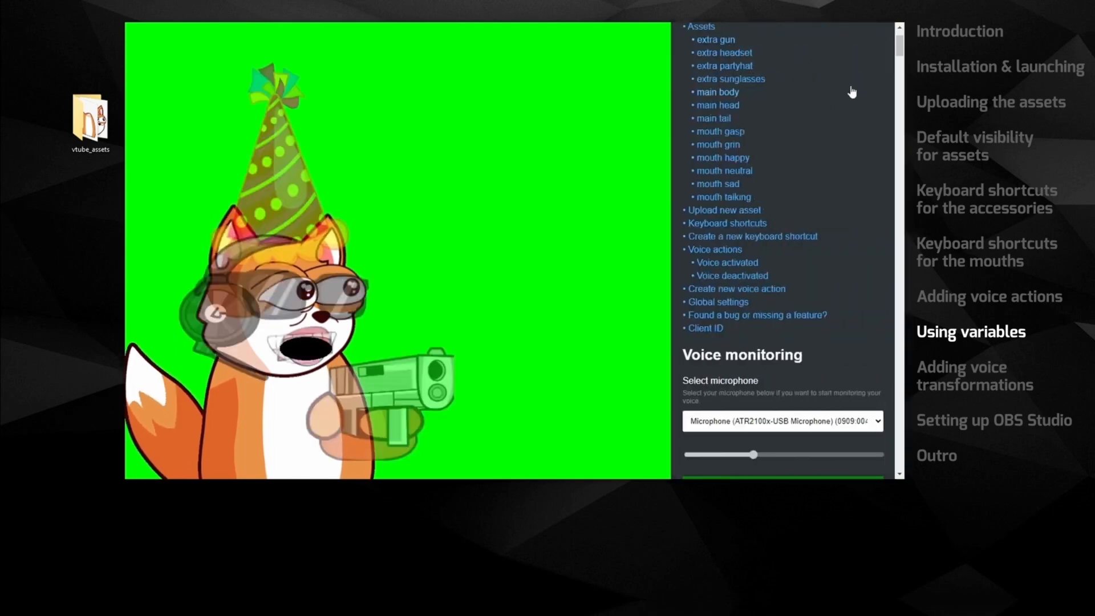
left_click_drag(898, 53, 900, 50)
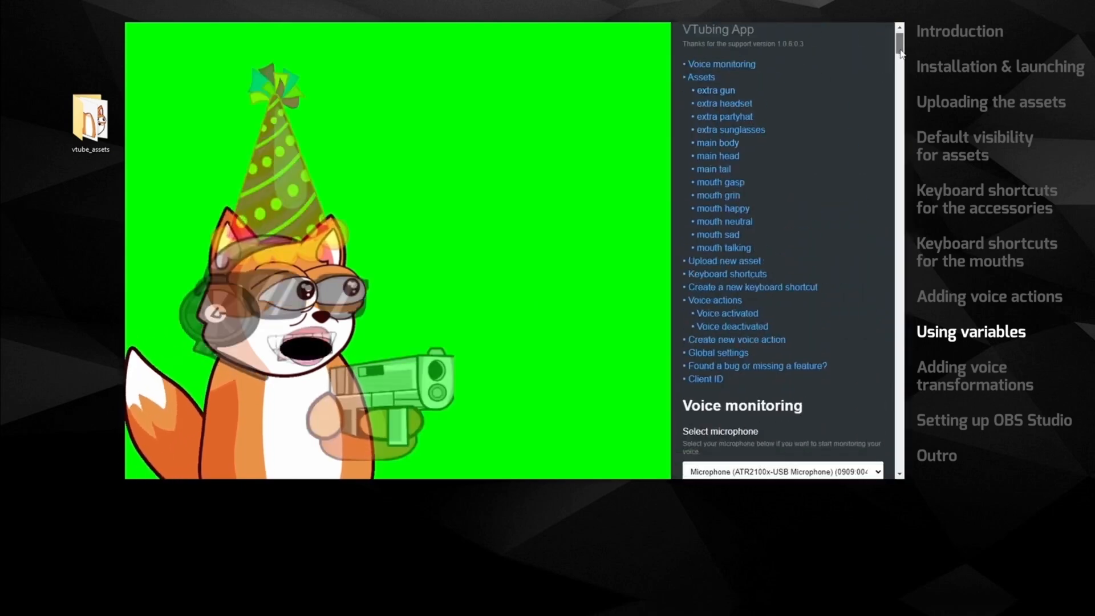
left_click(705, 289)
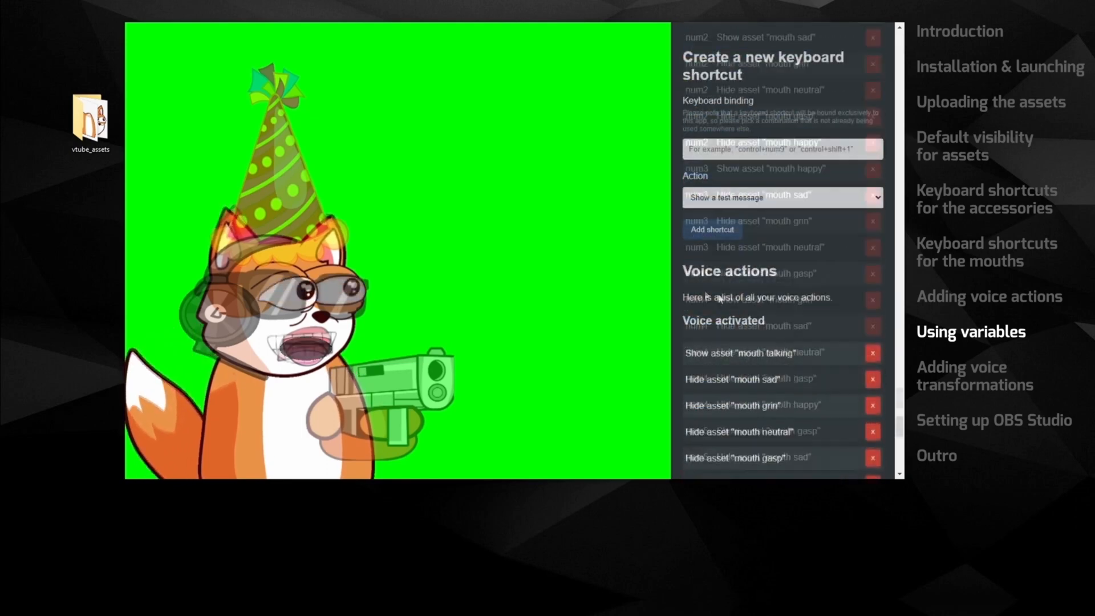
left_click(720, 147)
type("num1")
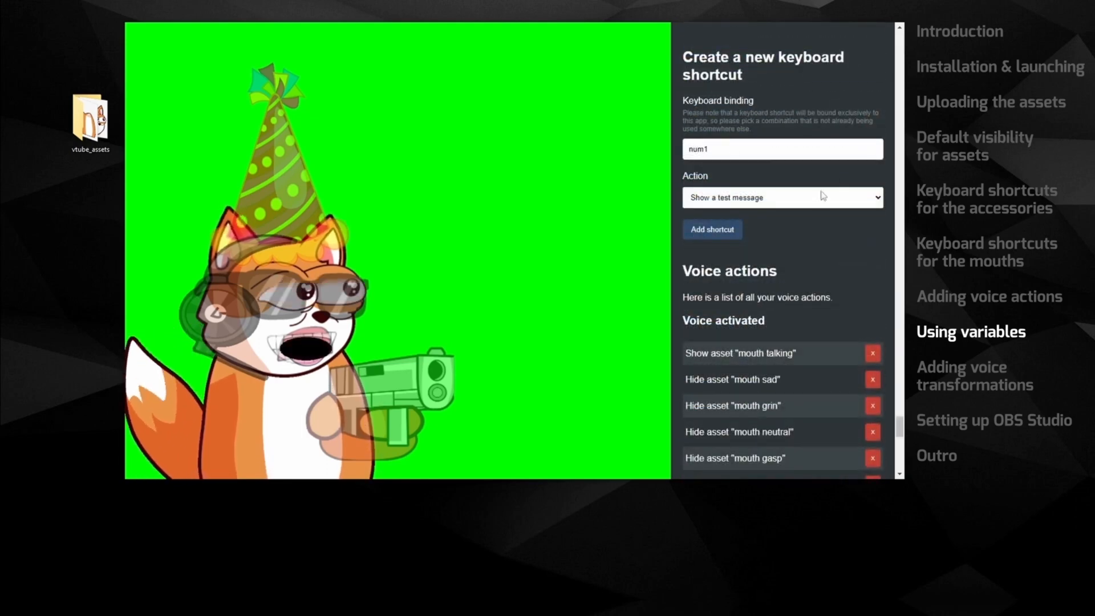
left_click(823, 195)
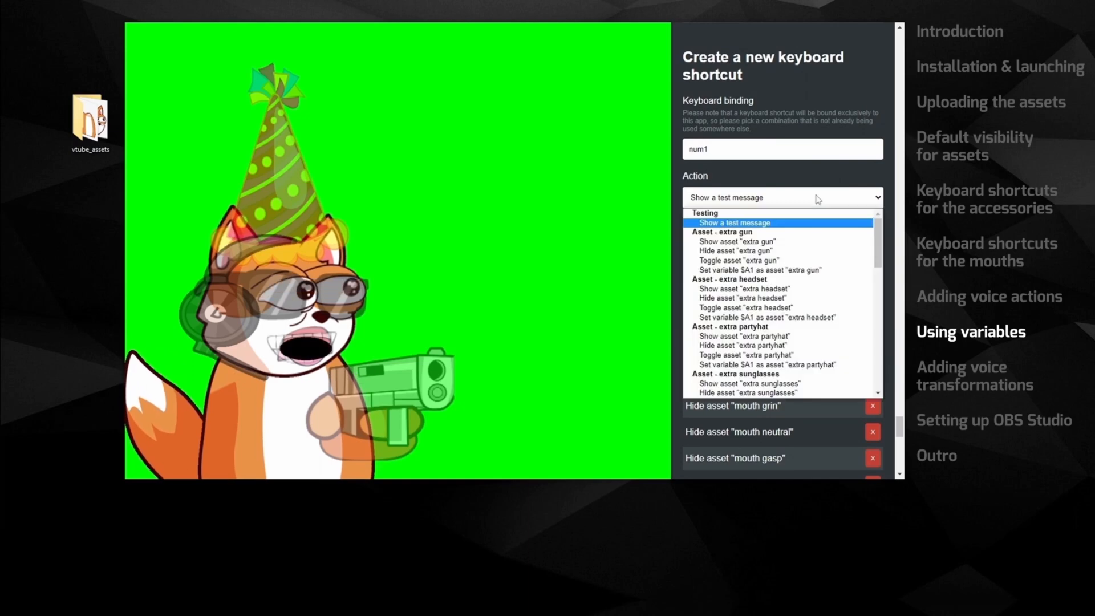
left_click_drag(874, 244, 882, 366)
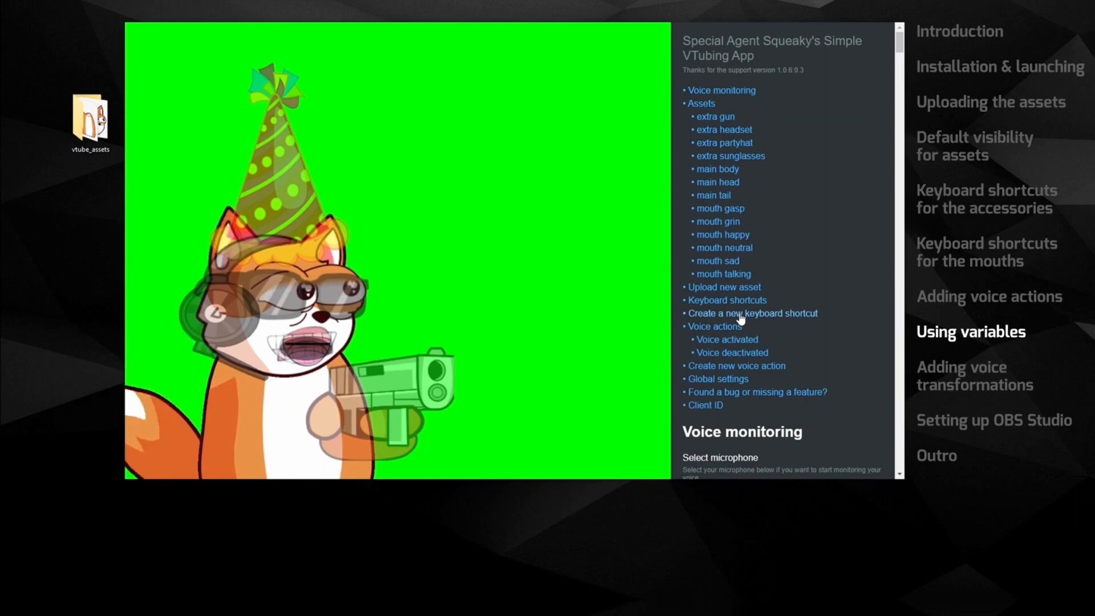
Step: Create a keyboard shortcut bound to num2 that sets variable $A1 as asset "mouth sad"
left_click(753, 313)
scroll(754, 317, "down", 8)
left_click(731, 122)
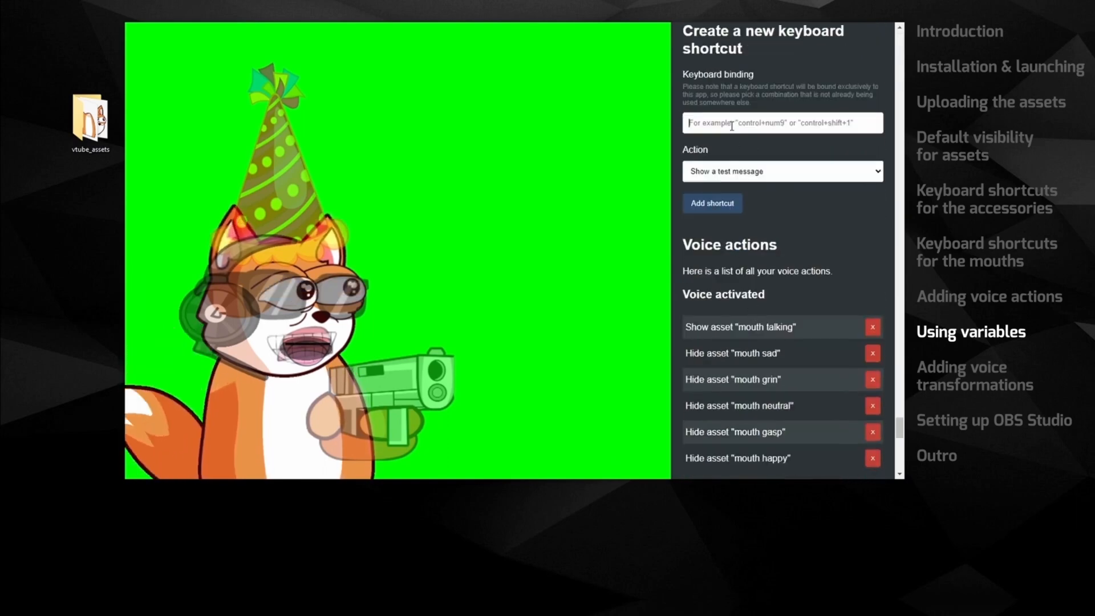
type("num2")
left_click(728, 177)
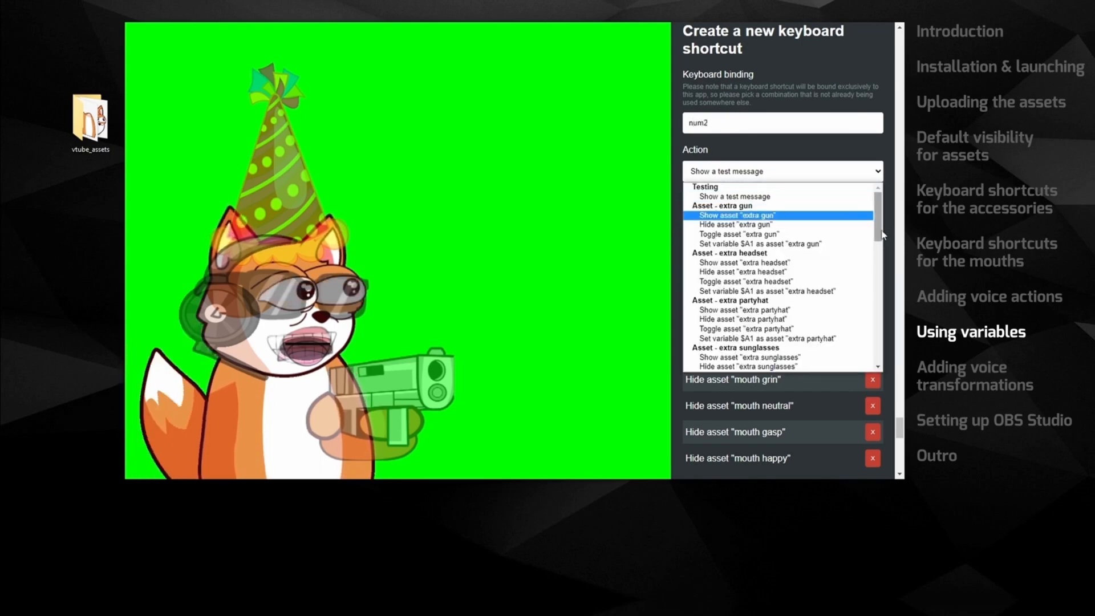
left_click_drag(880, 234, 881, 355)
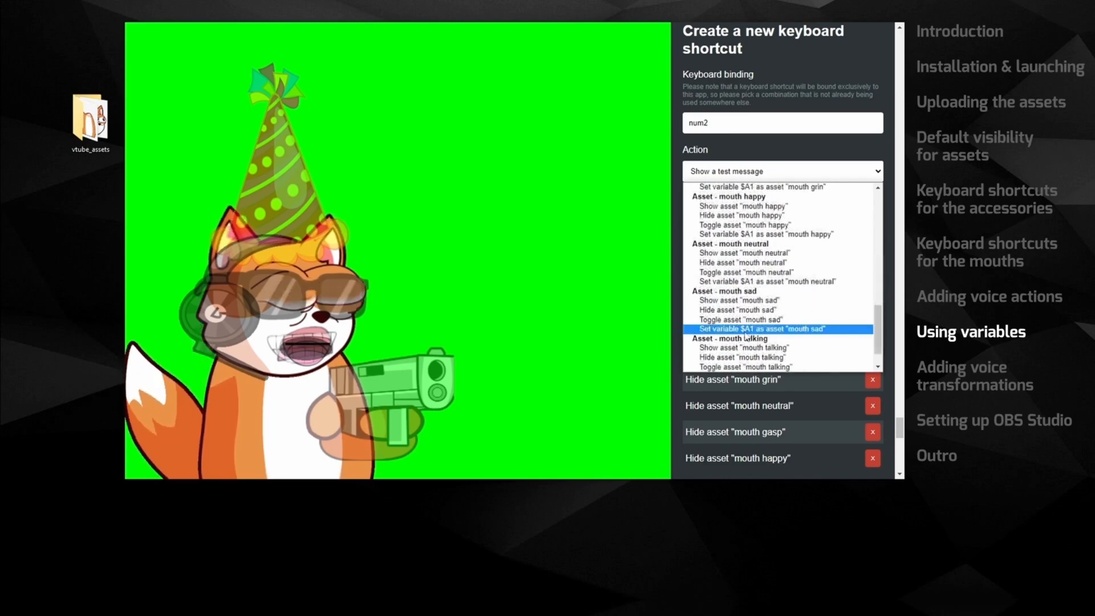
left_click(775, 330)
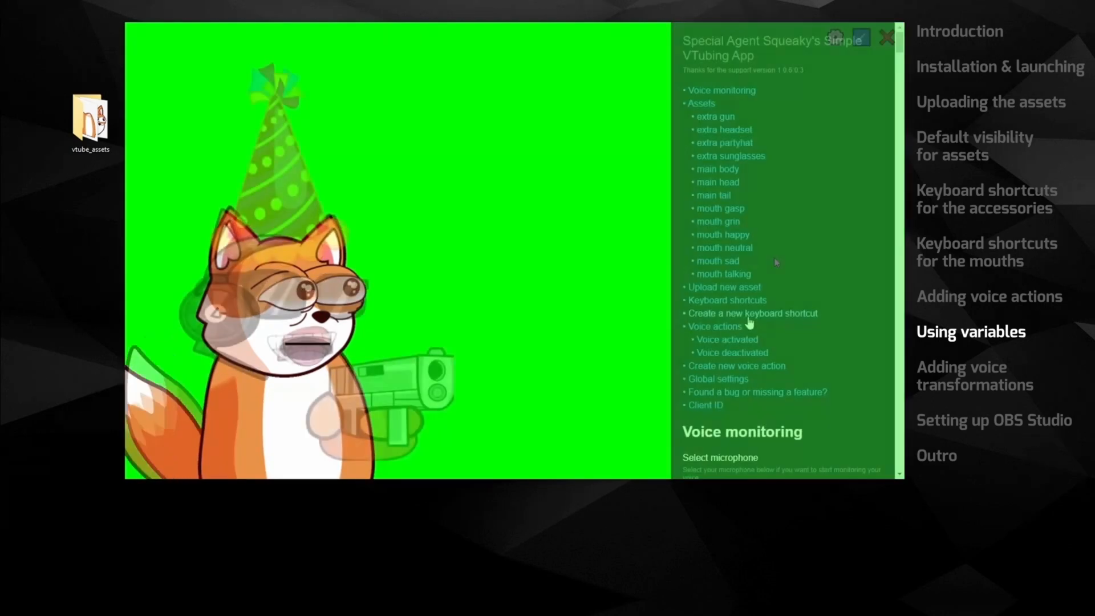
Step: Create a keyboard shortcut bound to num3 that sets variable $A1 as asset "mouth happy"
left_click(749, 321)
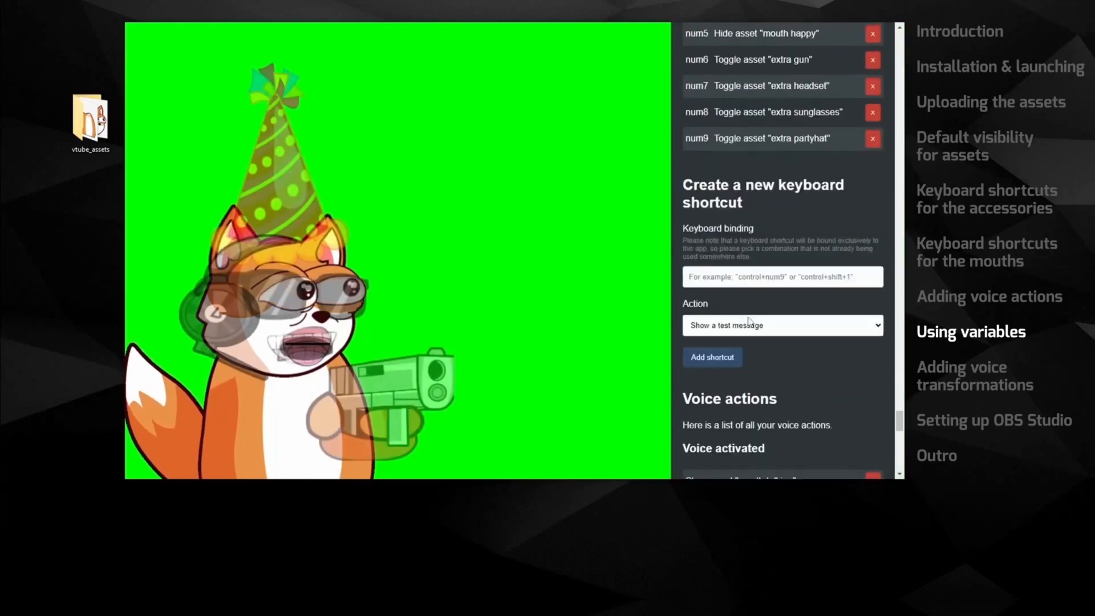
left_click(723, 124)
type("num3")
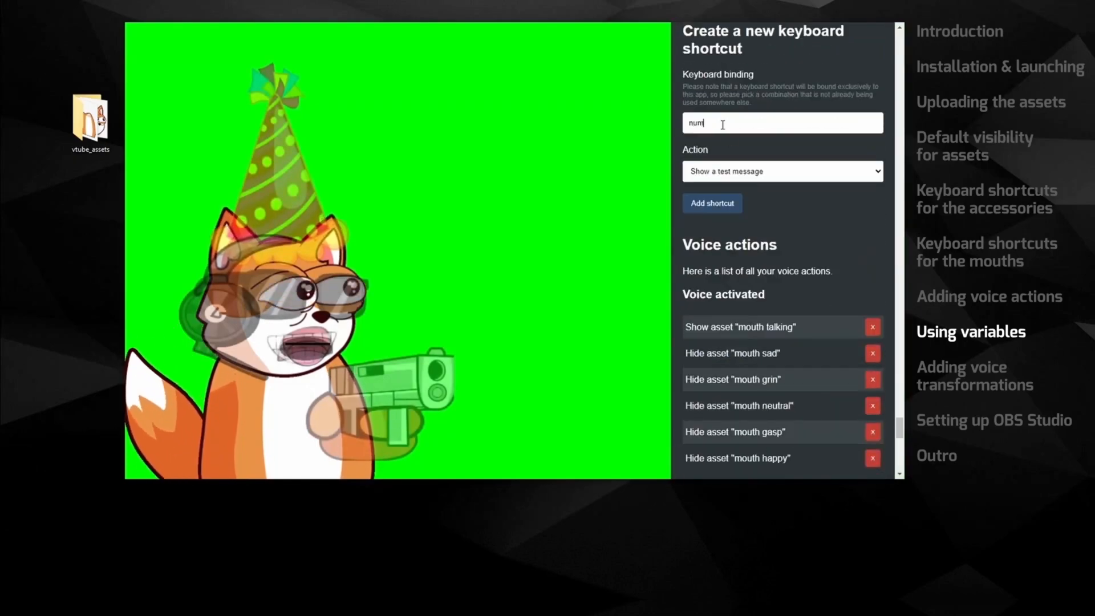
left_click(721, 177)
scroll(767, 239, "down", 5)
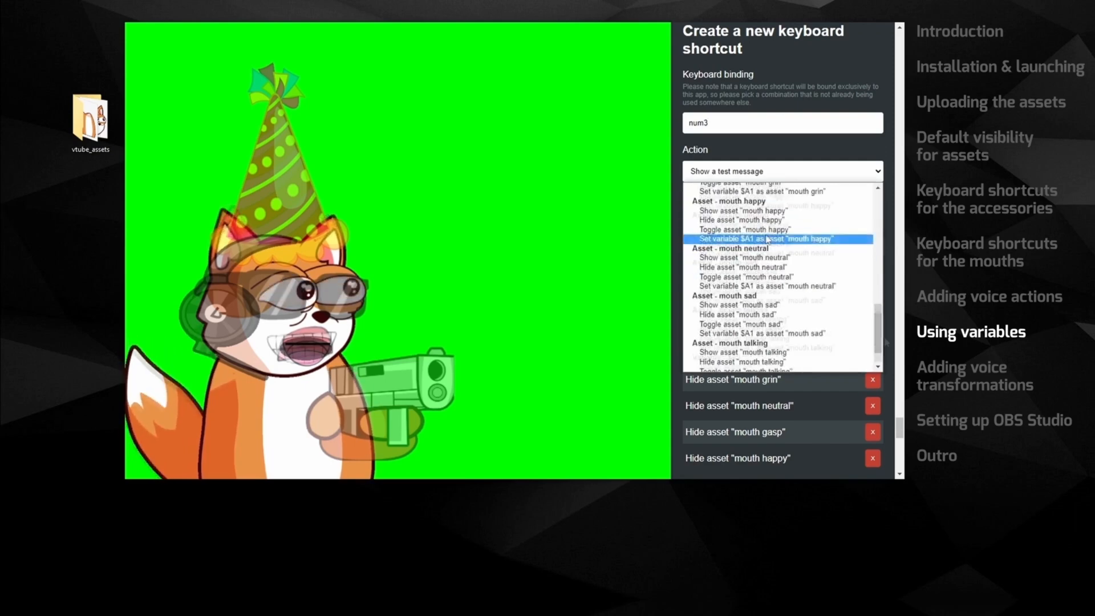
left_click(767, 240)
left_click(725, 203)
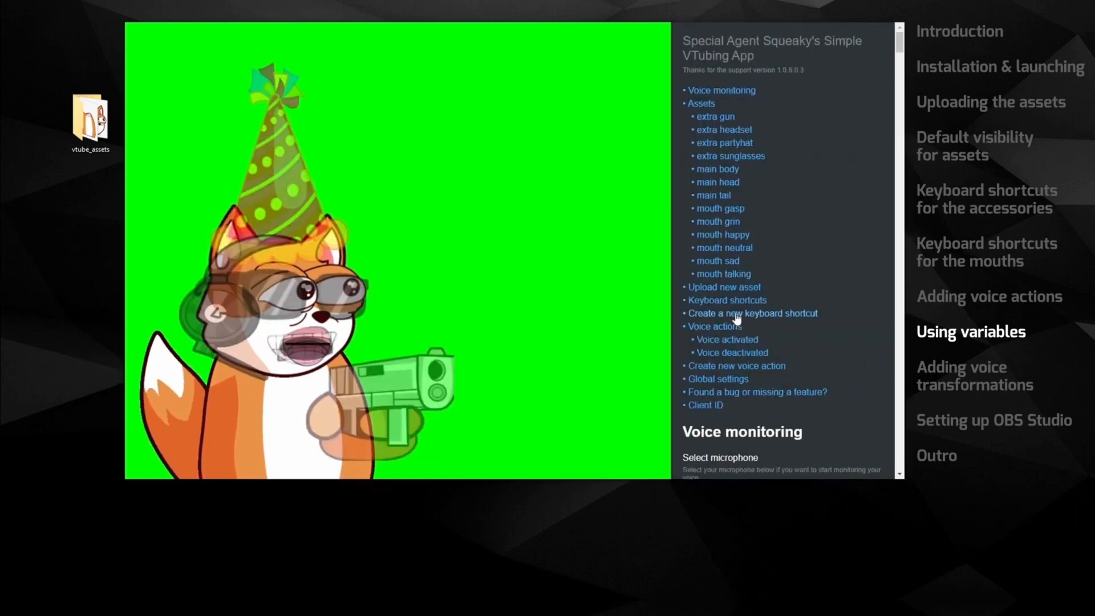
Step: Create a keyboard shortcut bound to num4 that sets variable $A1 as asset "mouth grin"
left_click(736, 314)
left_click(714, 122)
type("num4")
left_click(738, 172)
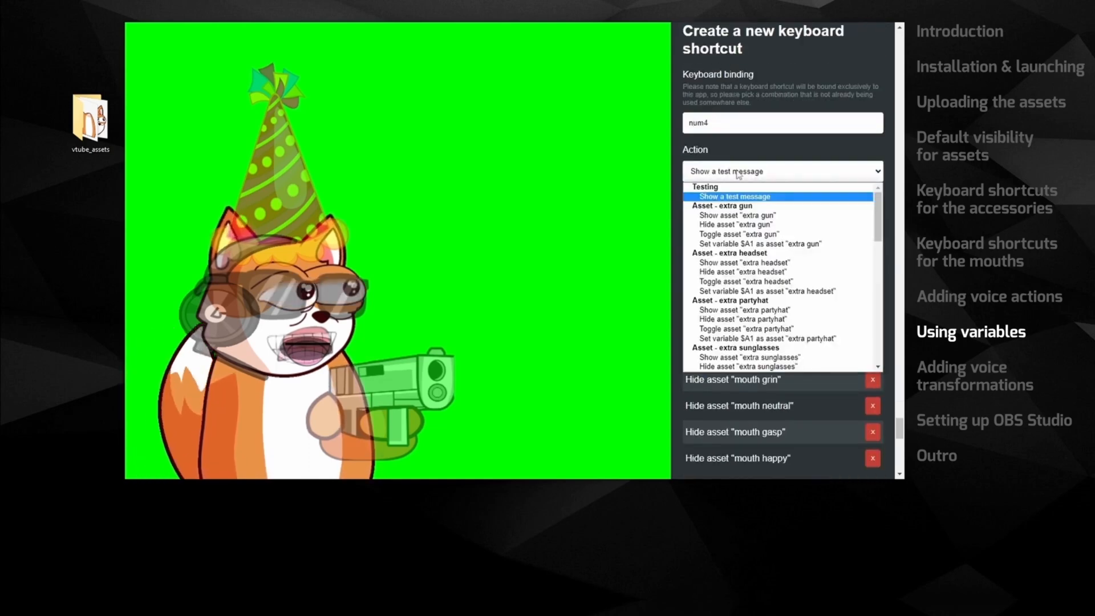
left_click_drag(879, 214, 883, 311)
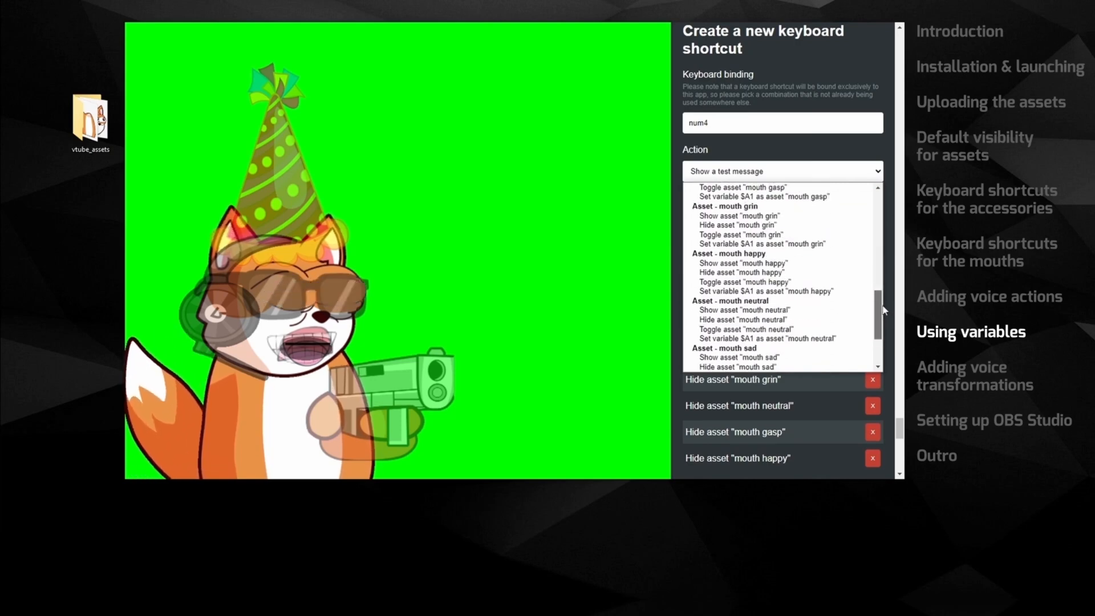
left_click(747, 245)
left_click(709, 204)
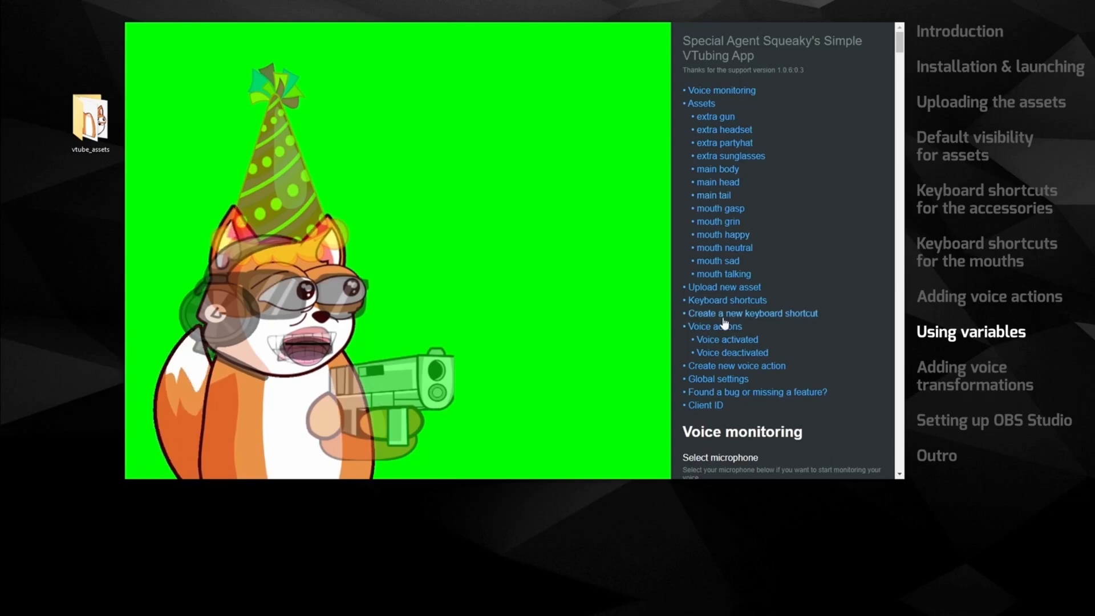
Step: Create a keyboard shortcut bound to num5 that sets variable $A1 as asset "mouth gasp"
left_click(724, 313)
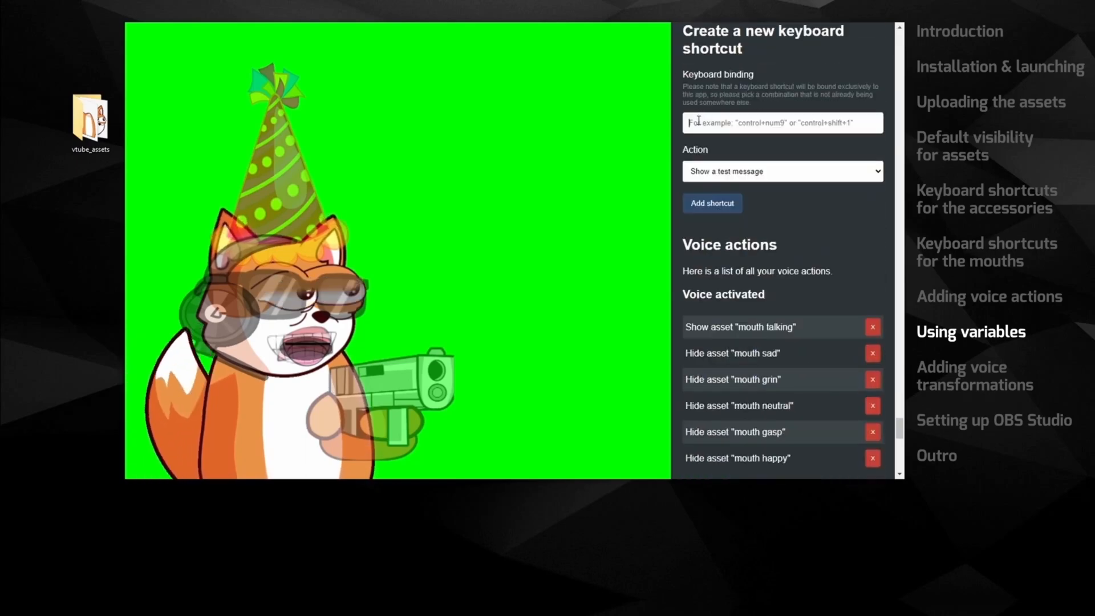
left_click(699, 121)
type("num5")
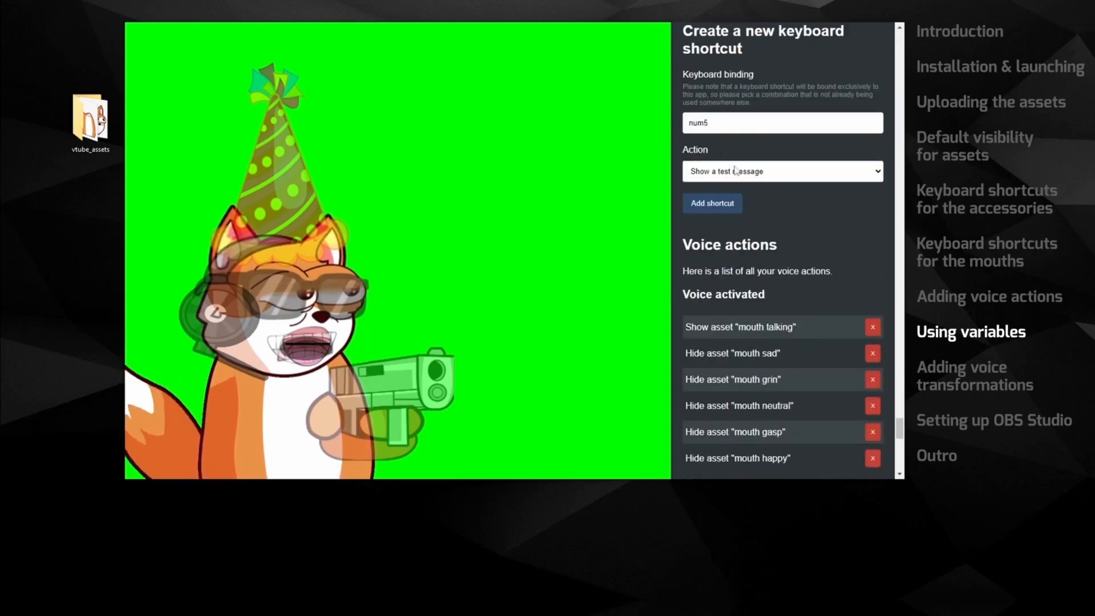
left_click(741, 172)
left_click_drag(875, 218, 885, 308)
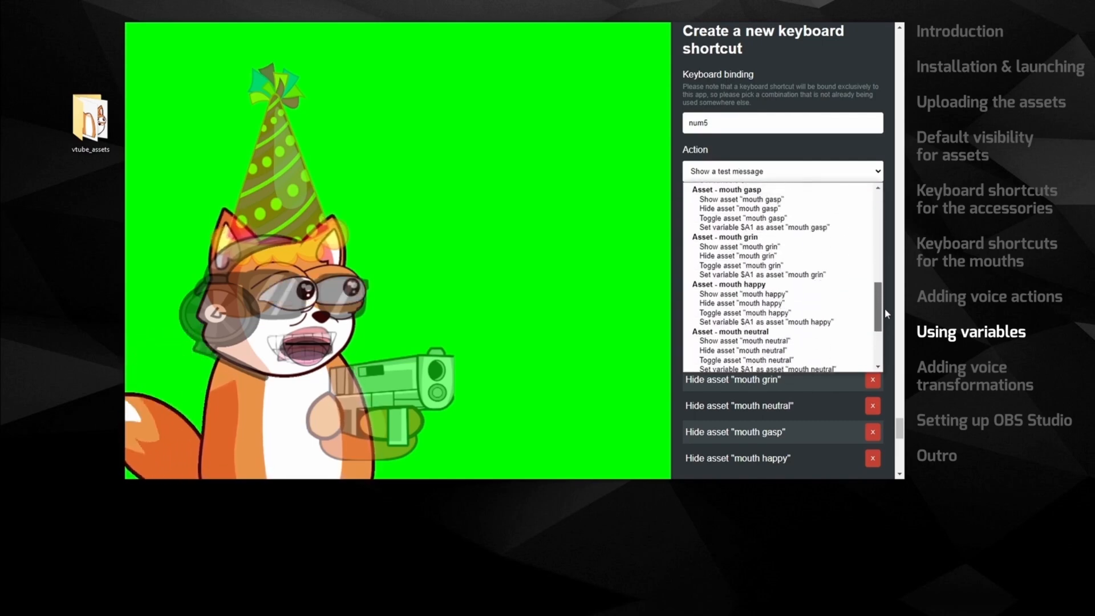
left_click(731, 221)
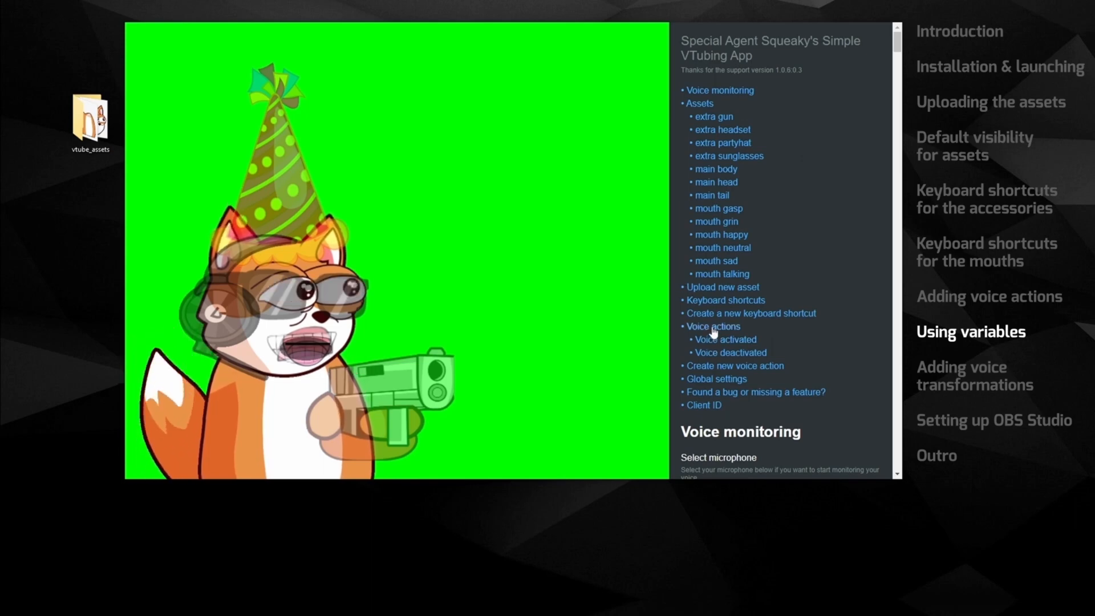
Step: Create a voice action with the rule "On voice deactivated" that shows asset $A1
left_click(711, 366)
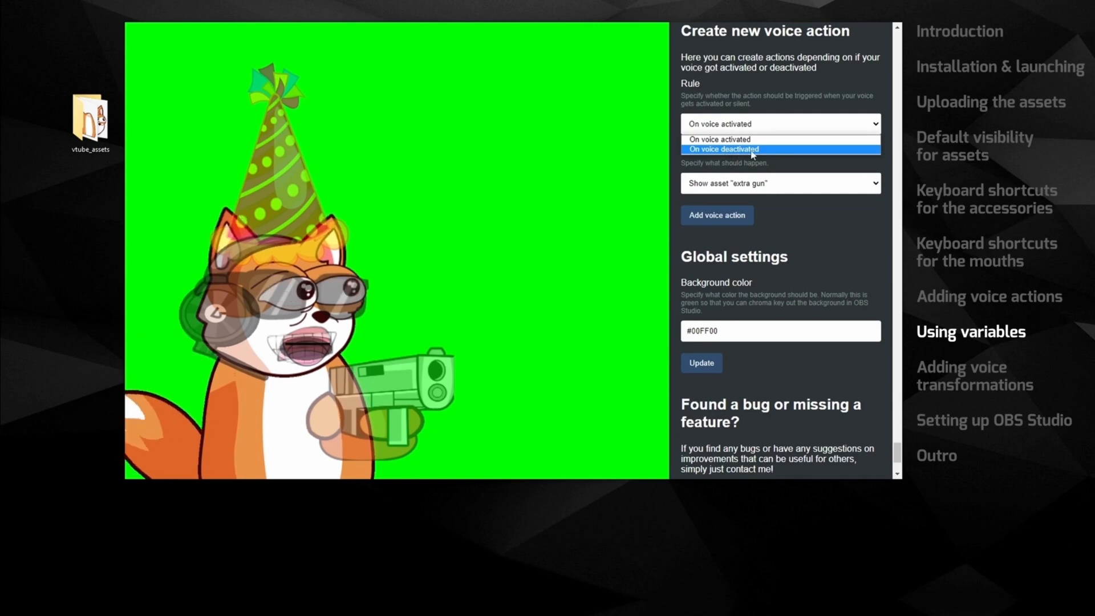
left_click(749, 150)
left_click(764, 183)
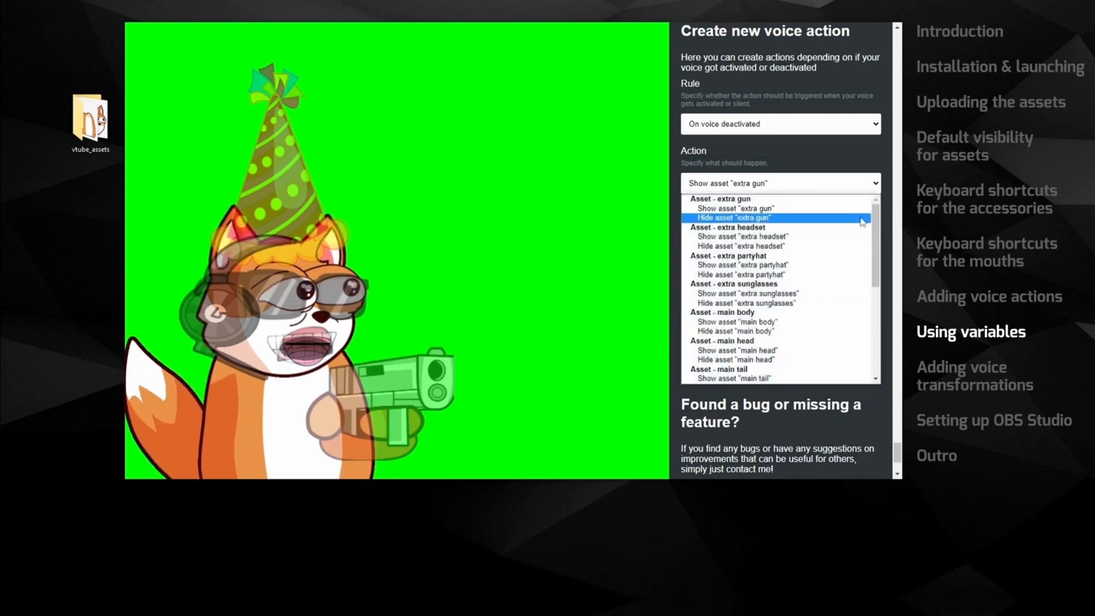
scroll(779, 342, "down", 7)
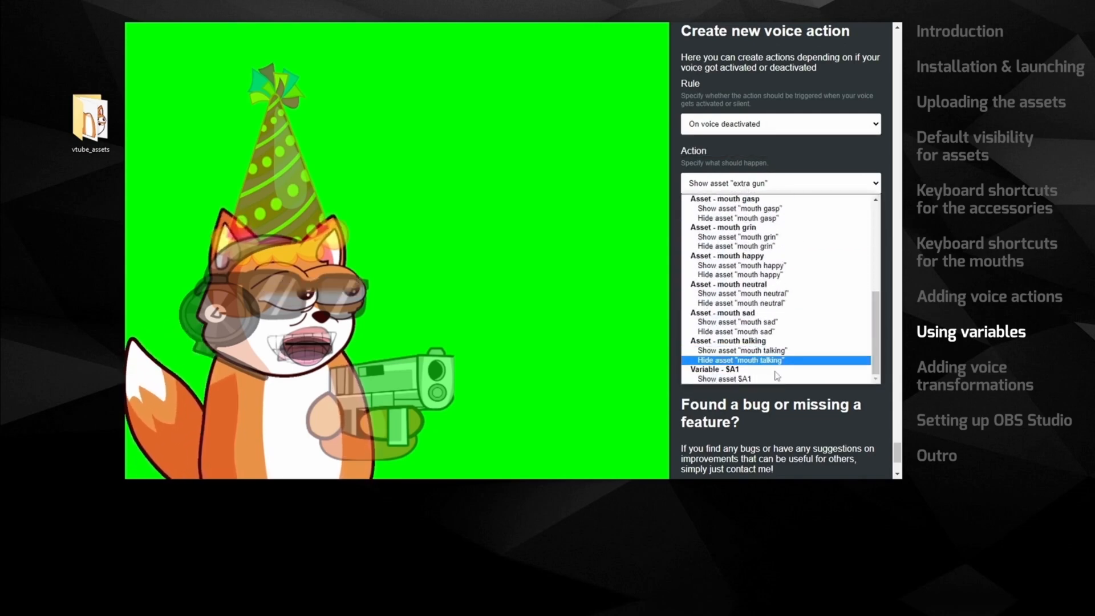
left_click(780, 379)
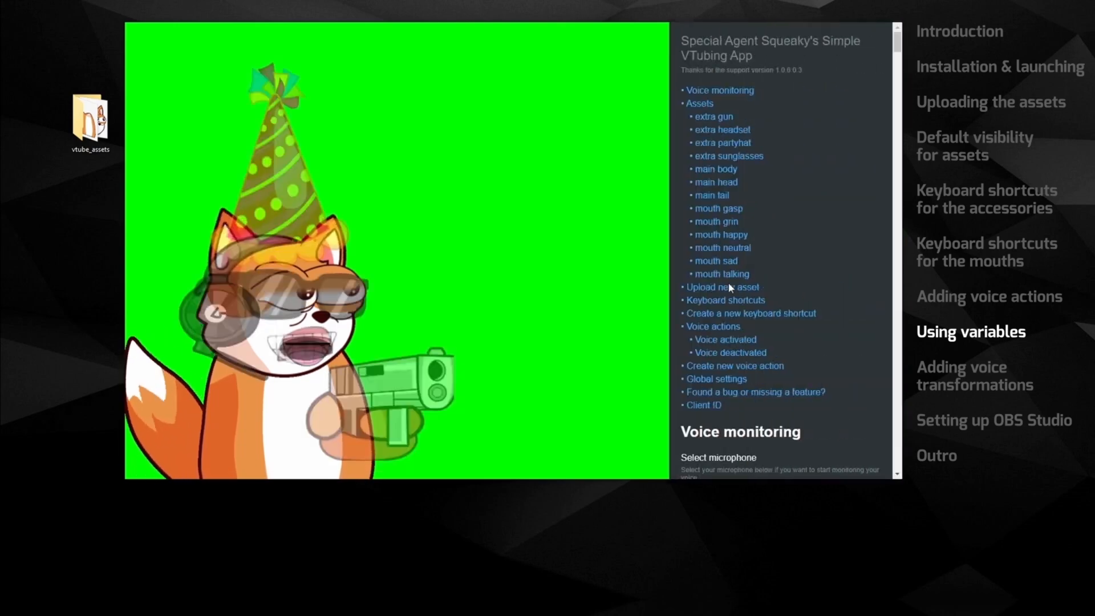
Step: Select Microphone (ATR2100x-USB Microphone) for voice monitoring and leave the settings to test the avatar's mouth
left_click(833, 38)
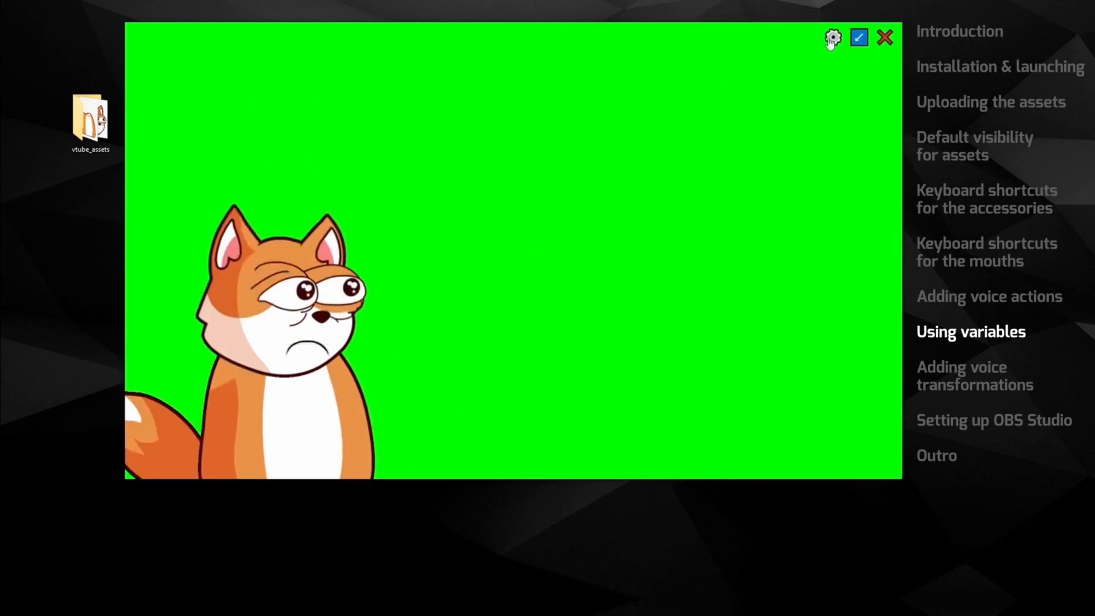
left_click(831, 38)
left_click_drag(897, 45, 898, 56)
left_click(736, 201)
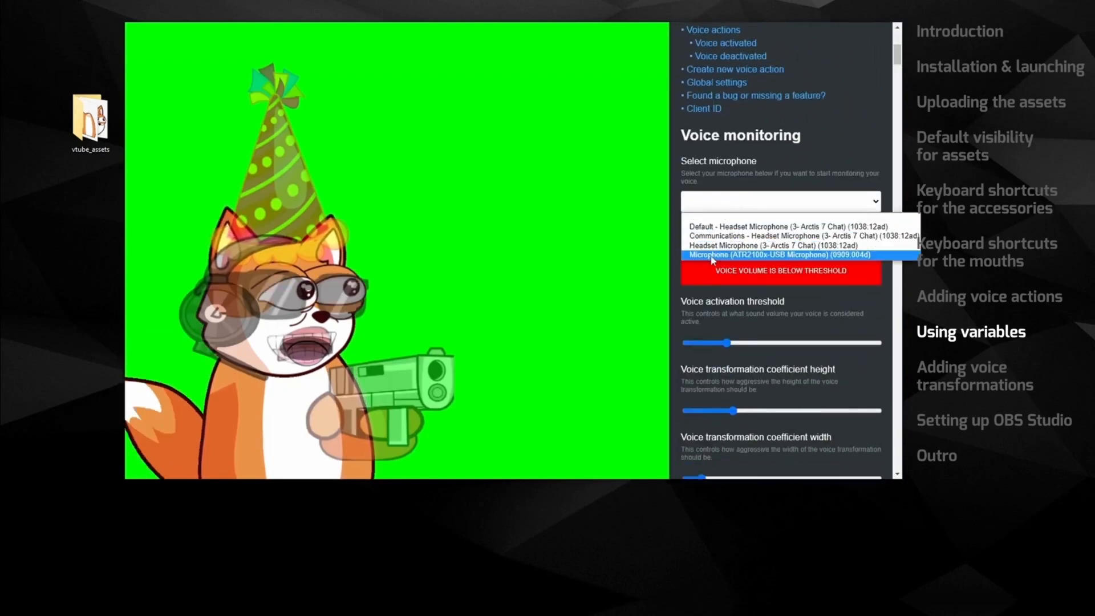
left_click(711, 256)
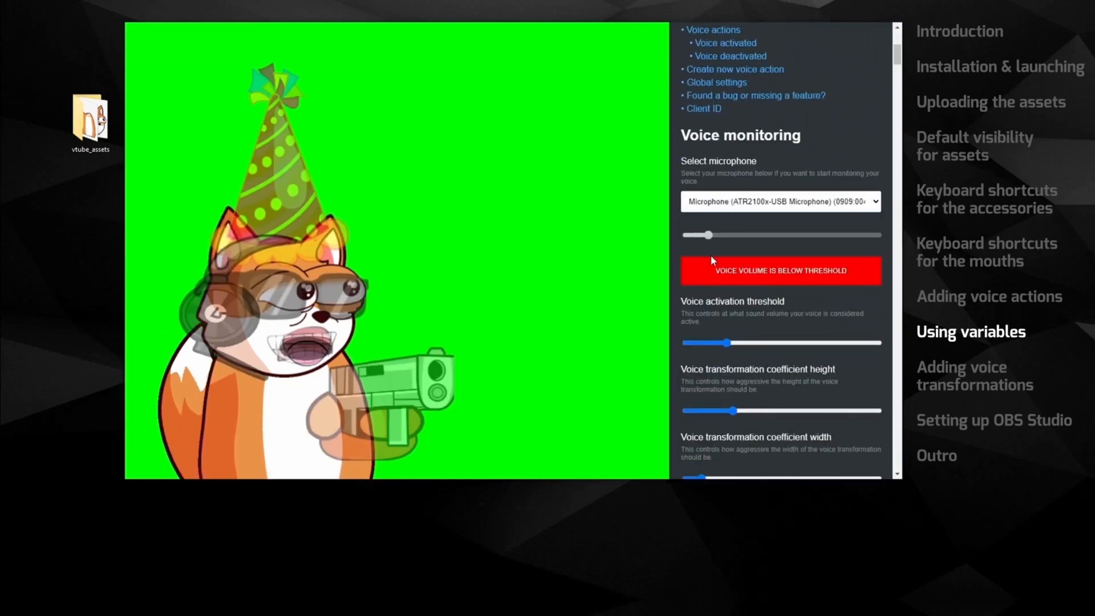
left_click(535, 244)
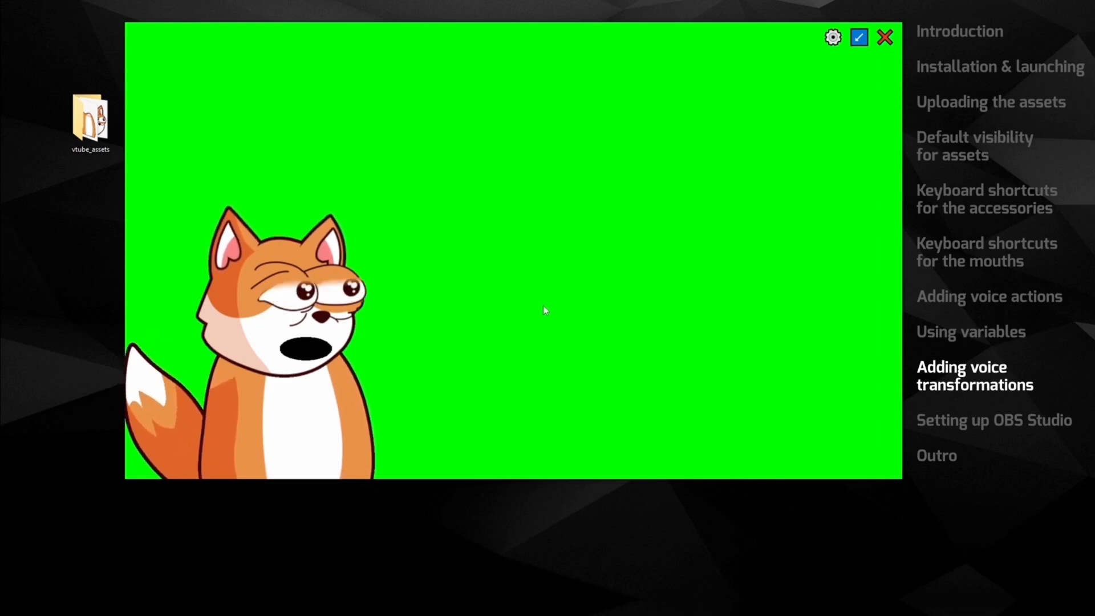
Step: Set the voice transformation of asset "mouth talking" to "Expand height shrink width" and go back up to the voice monitoring settings
left_click(834, 38)
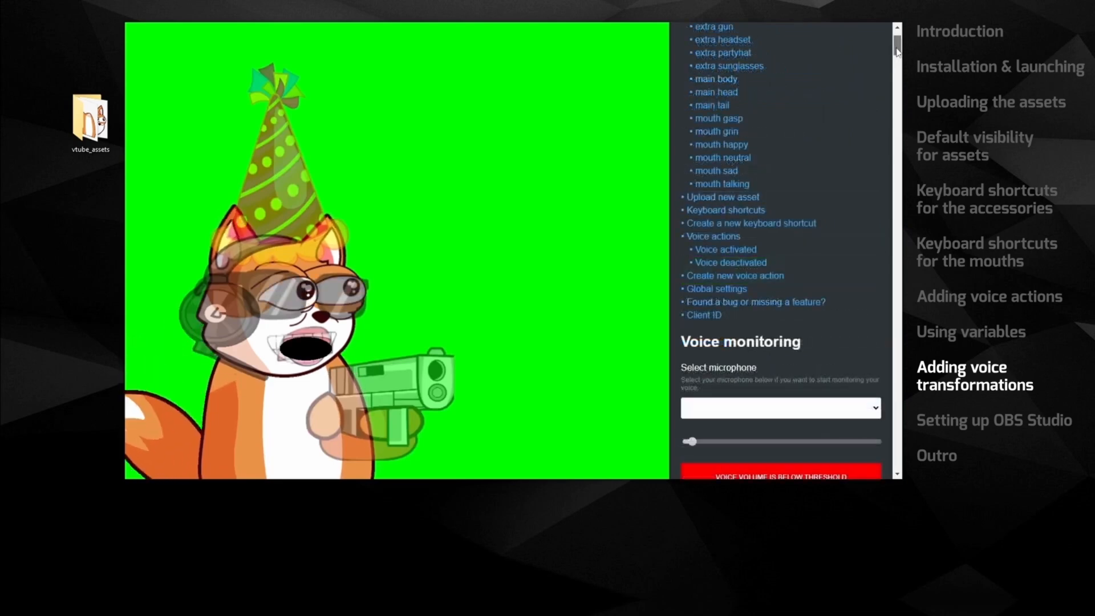
left_click(745, 185)
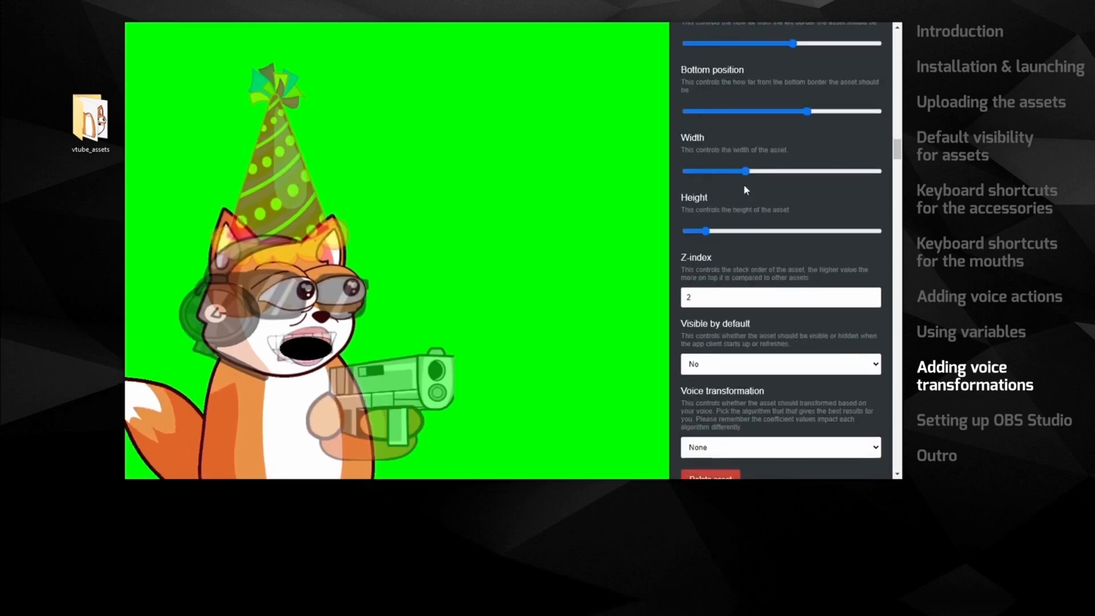
scroll(770, 279, "down", 3)
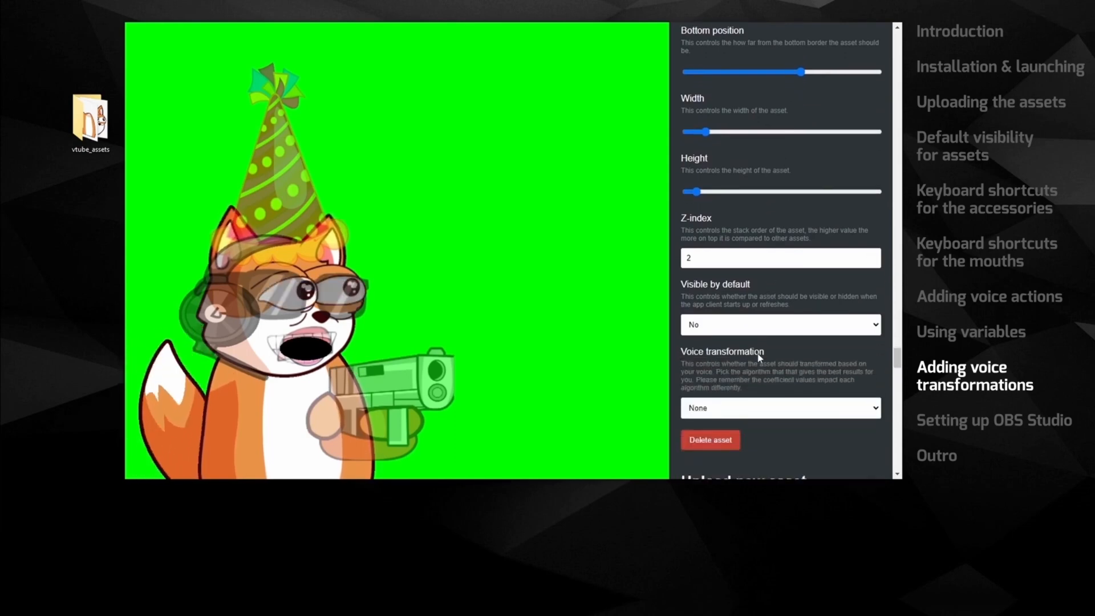
scroll(759, 357, "down", 1)
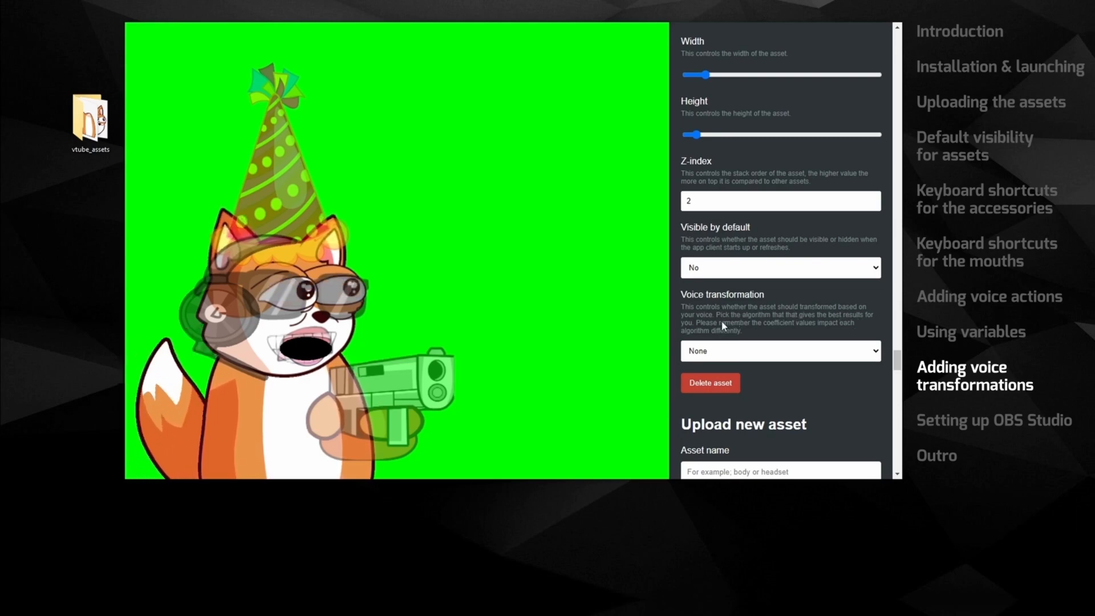
left_click(722, 351)
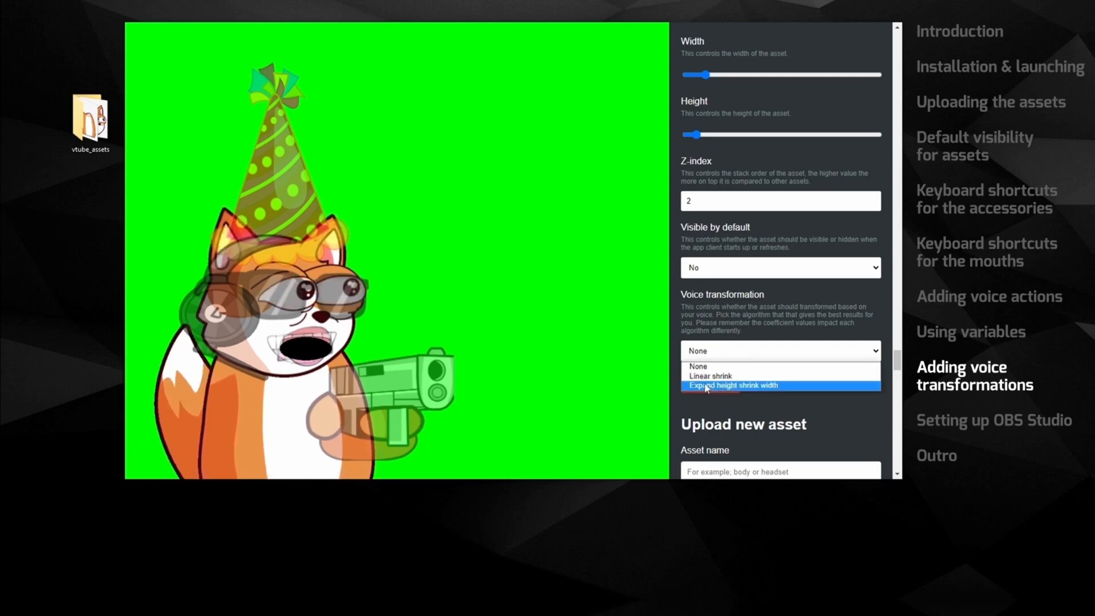
left_click(767, 386)
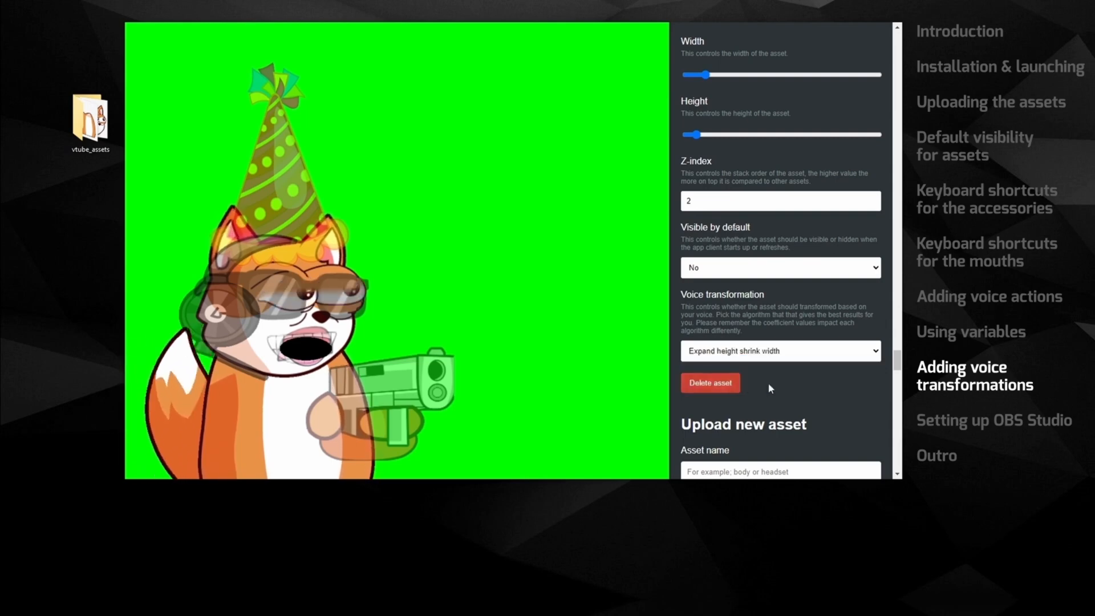
scroll(898, 354, "up", 1)
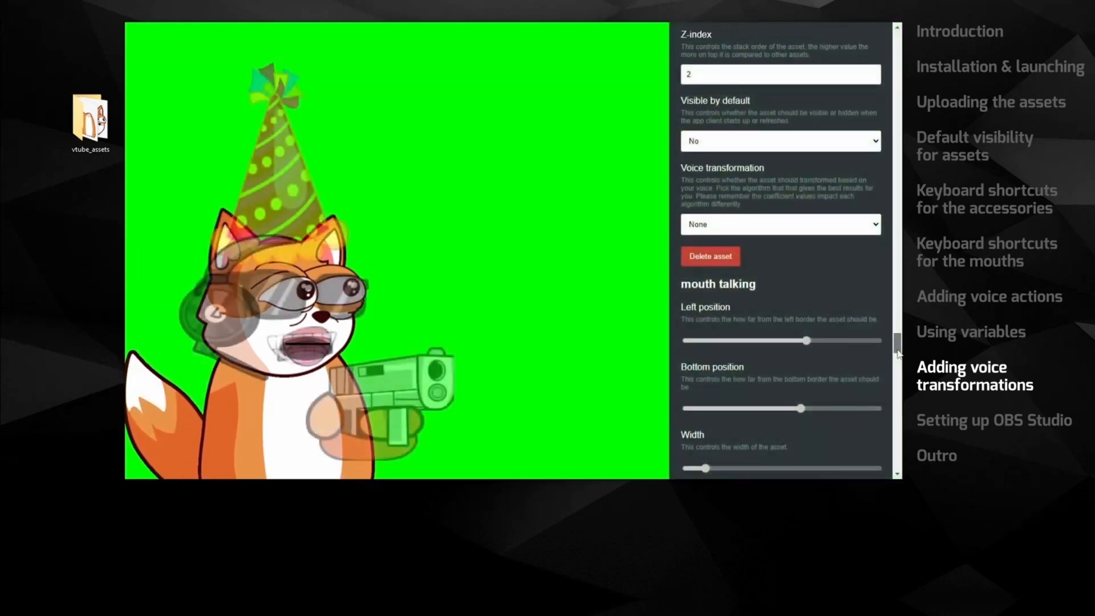
left_click_drag(898, 353, 897, 67)
left_click(715, 154)
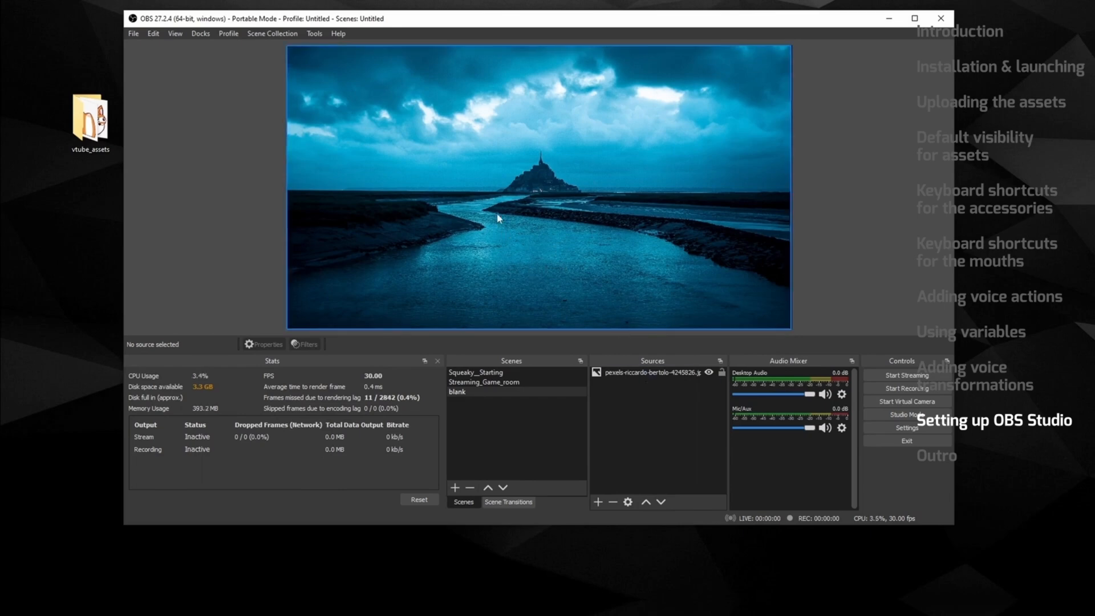
Step: In OBS Studio, add a window capture source "VTubingApp" of Special Agent Squeaky's Simple VTubing App and move it to the scene's lower edge
right_click(621, 398)
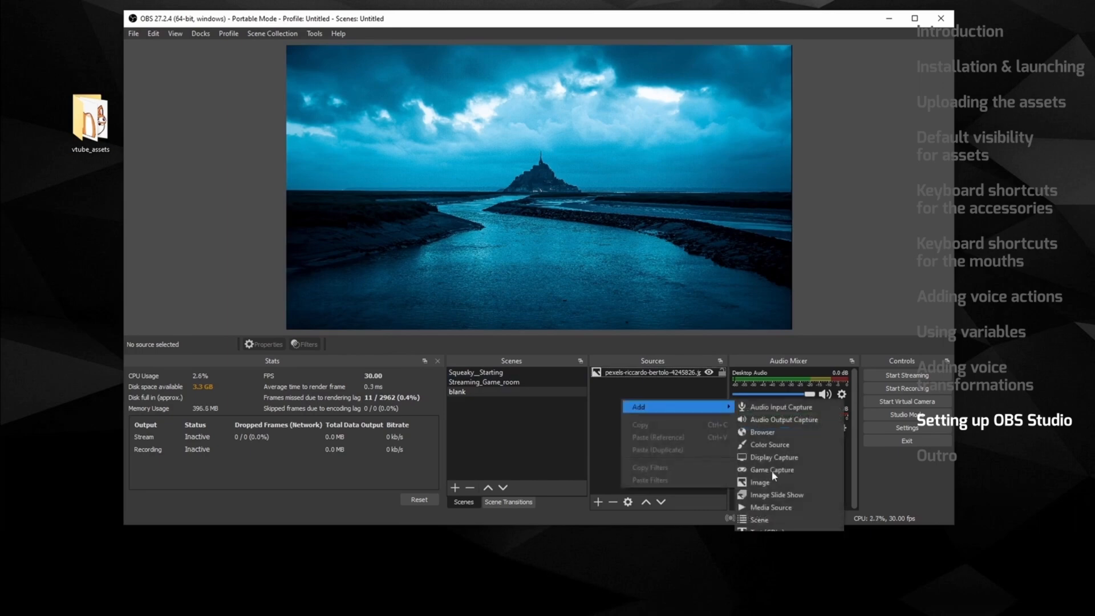
left_click(773, 558)
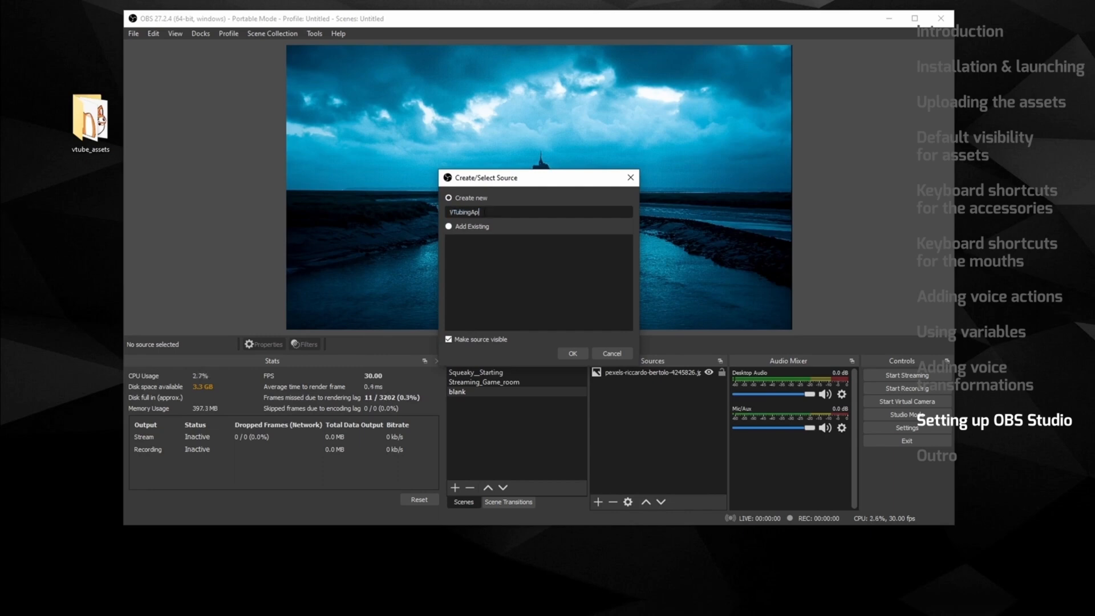
left_click(570, 353)
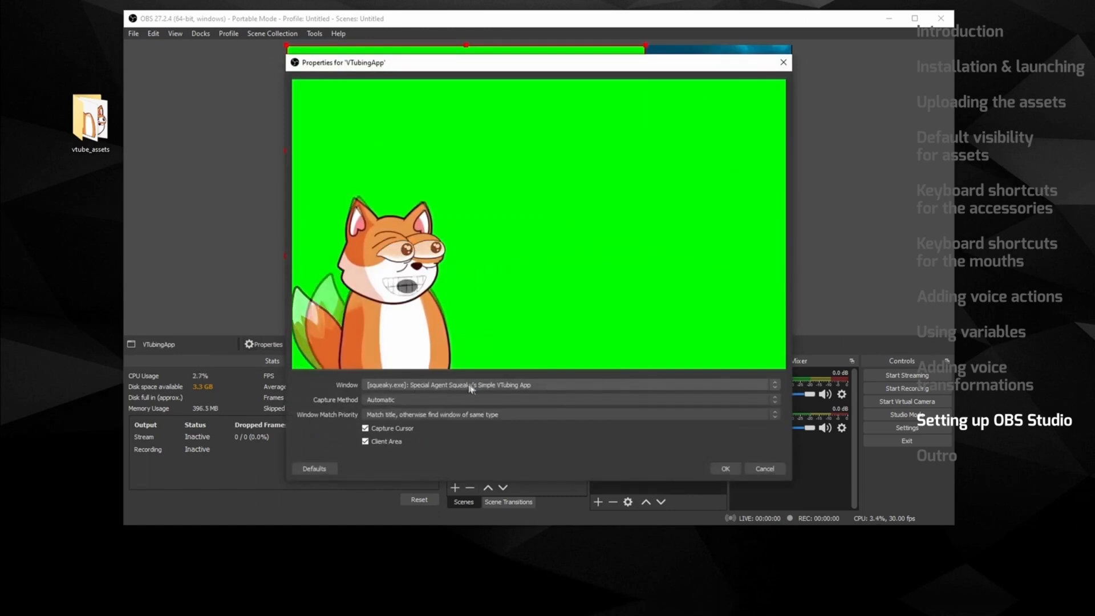
left_click(726, 470)
left_click_drag(380, 196, 382, 267)
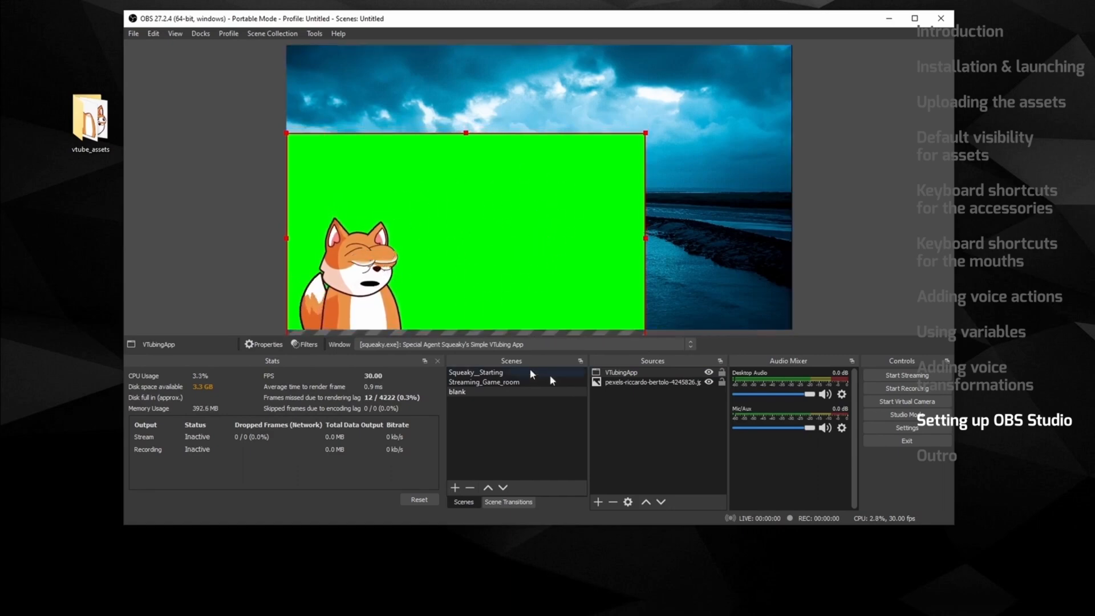
Step: Add a Chroma Key filter with the green key colour to the "VTubingApp" source, then deselect the source
right_click(620, 376)
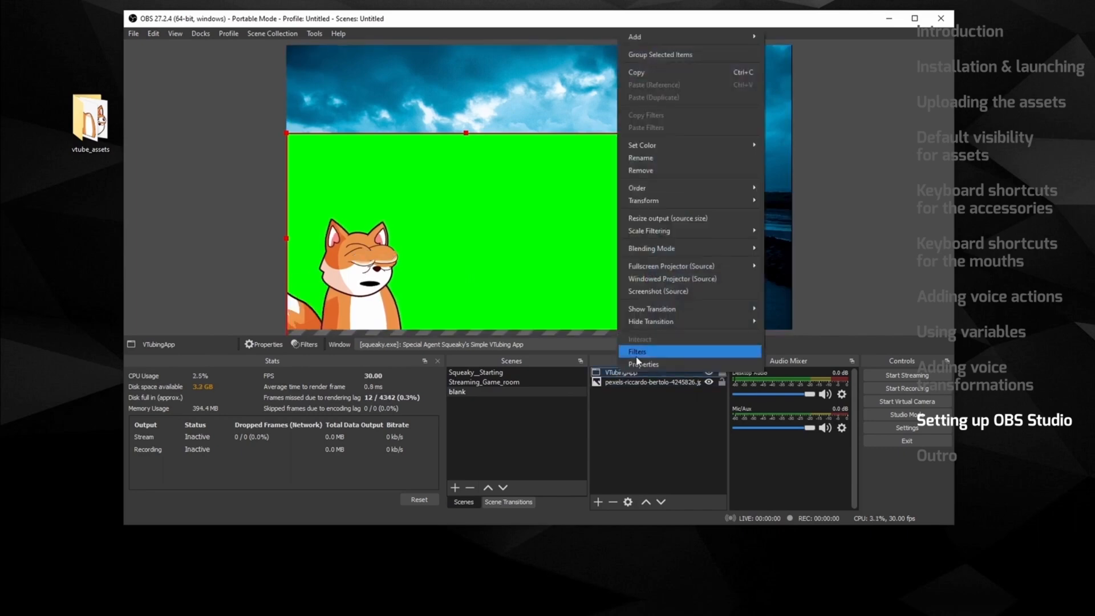
left_click(635, 352)
left_click(309, 473)
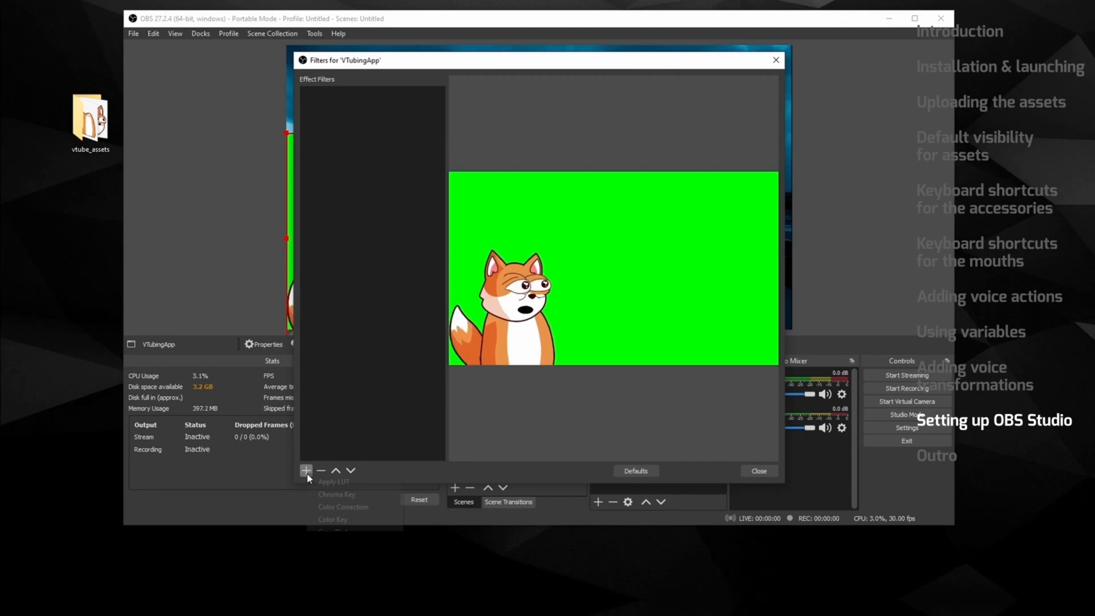
left_click(343, 495)
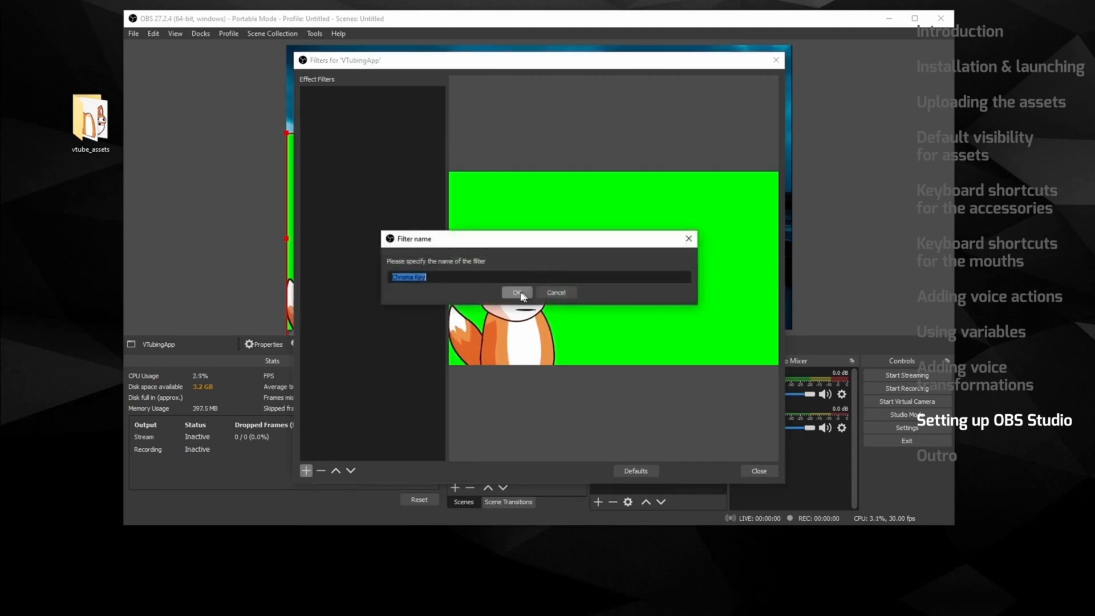
left_click(517, 292)
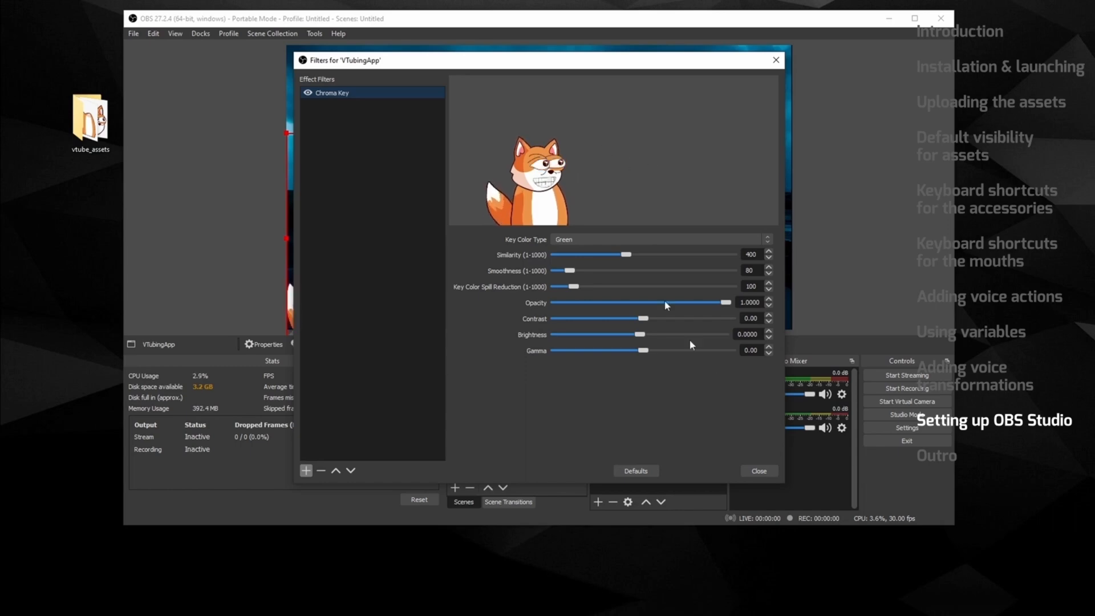
left_click(763, 472)
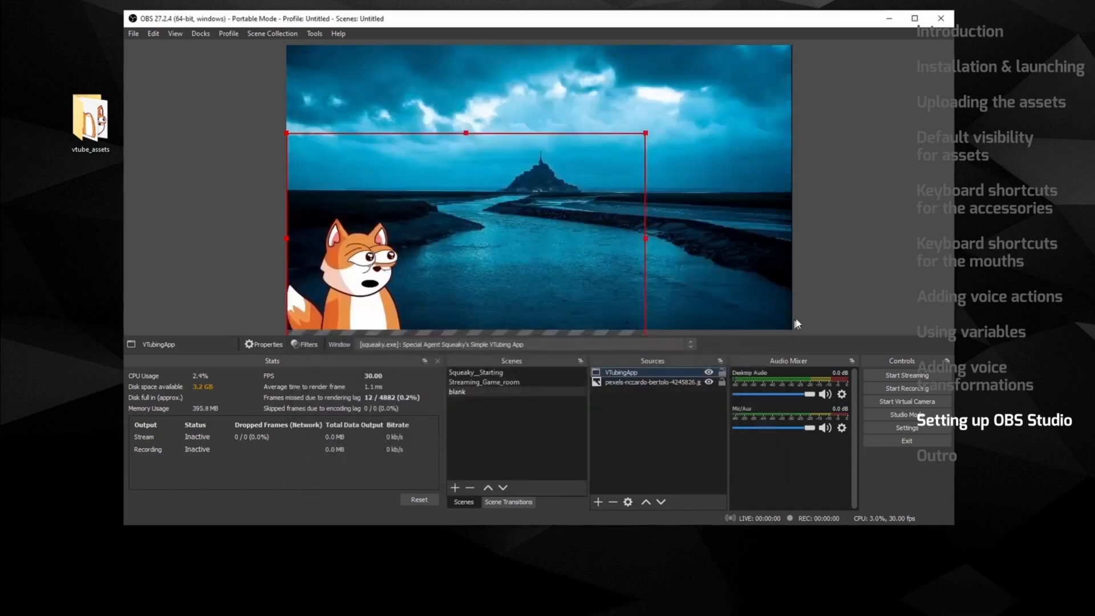
left_click(782, 284)
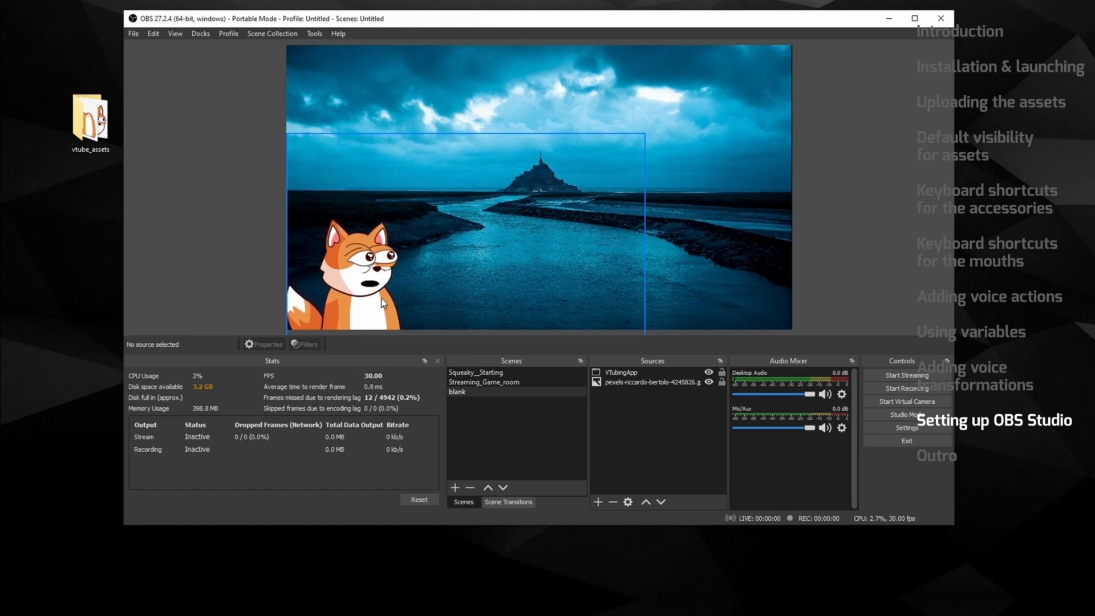